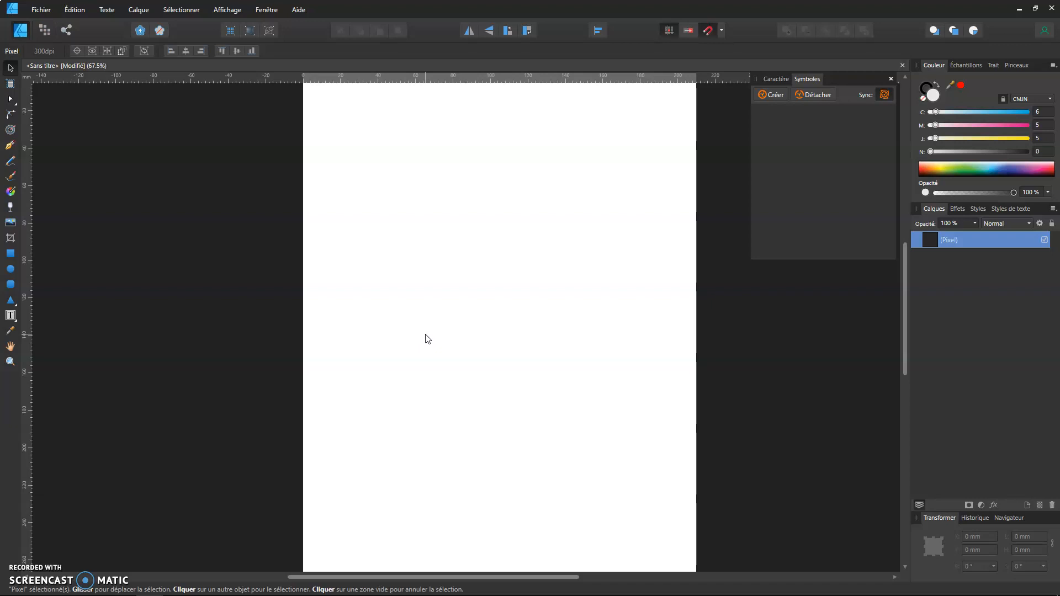
Switch to the Pixel persona and enable symmetry for the Paint Brush tool
scroll(433, 257, "down", 1)
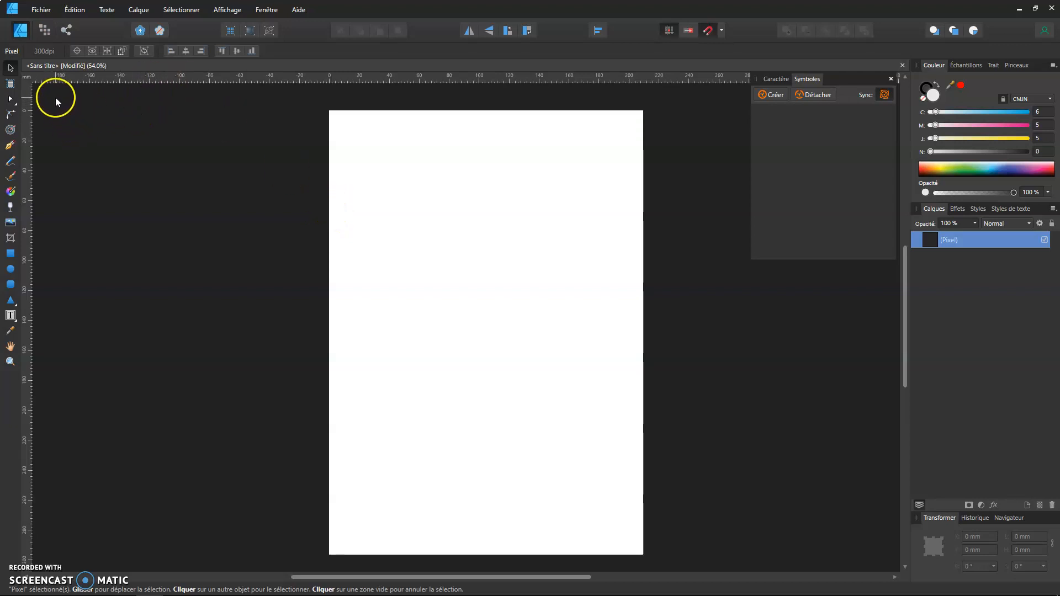
left_click(45, 31)
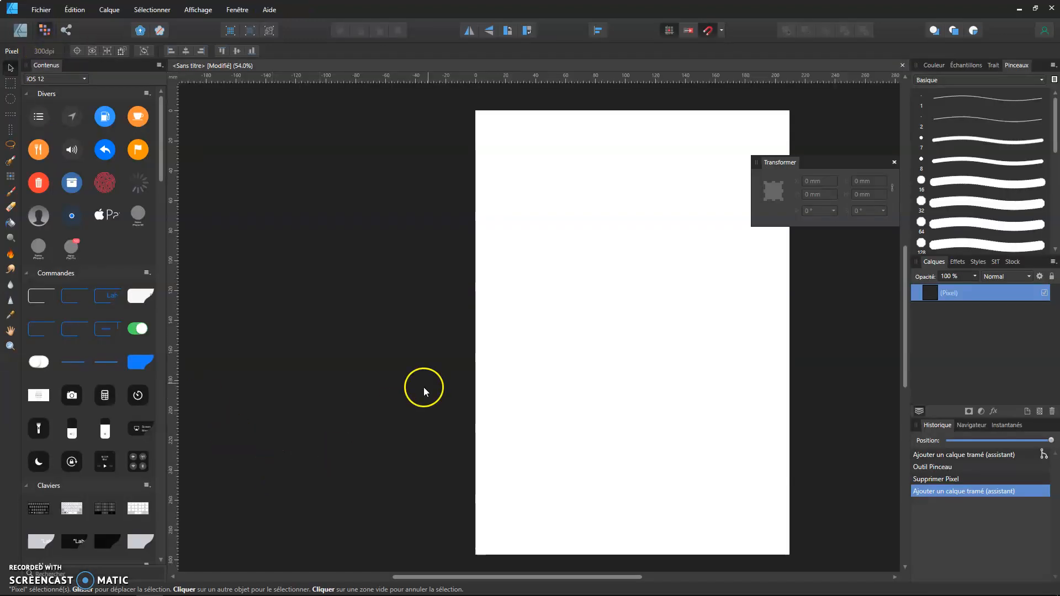
left_click_drag(573, 371, 456, 366)
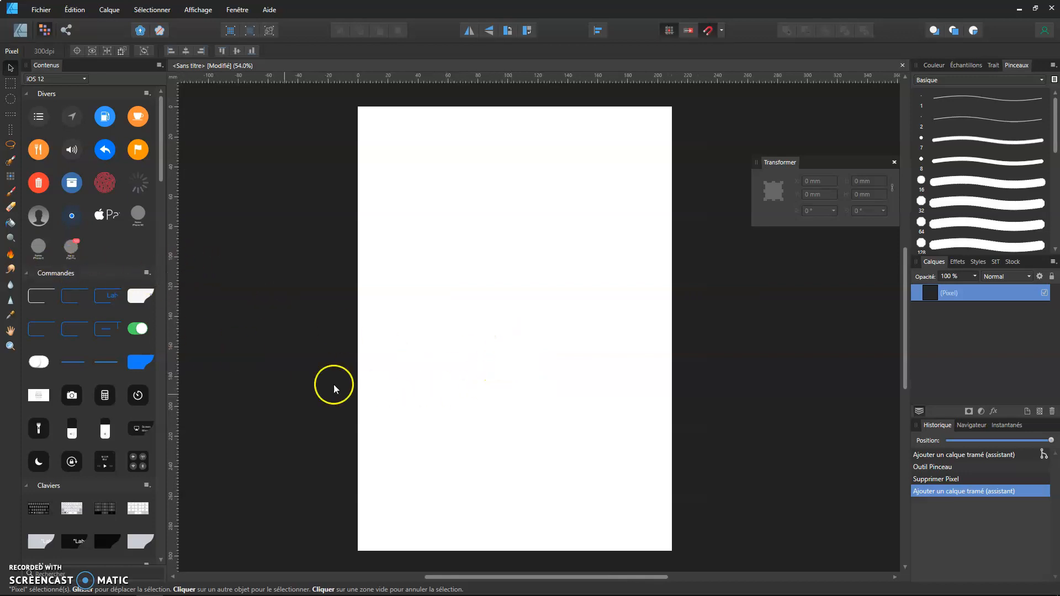
left_click(10, 192)
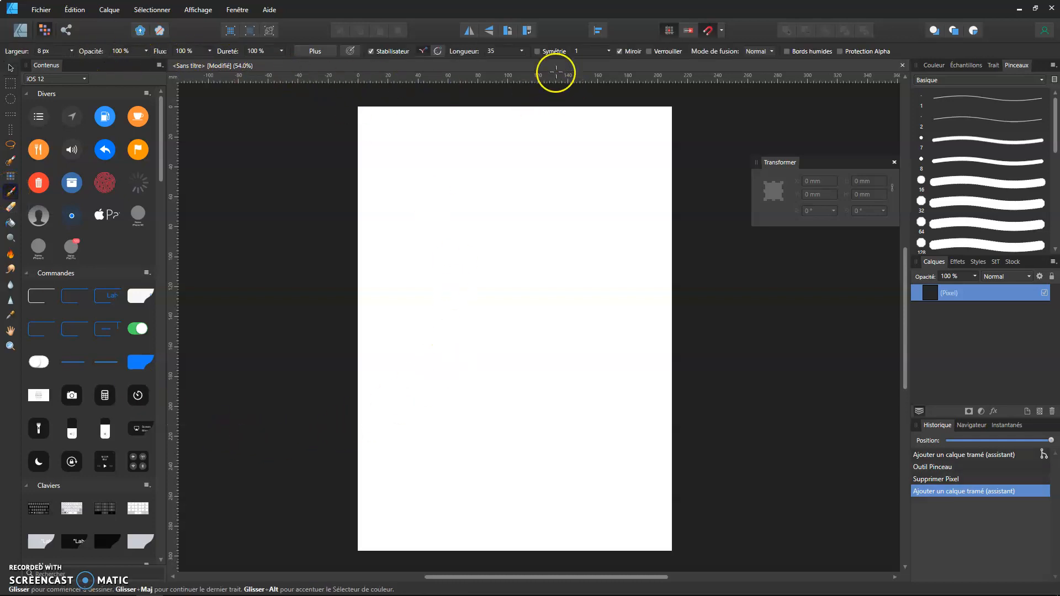
left_click(537, 51)
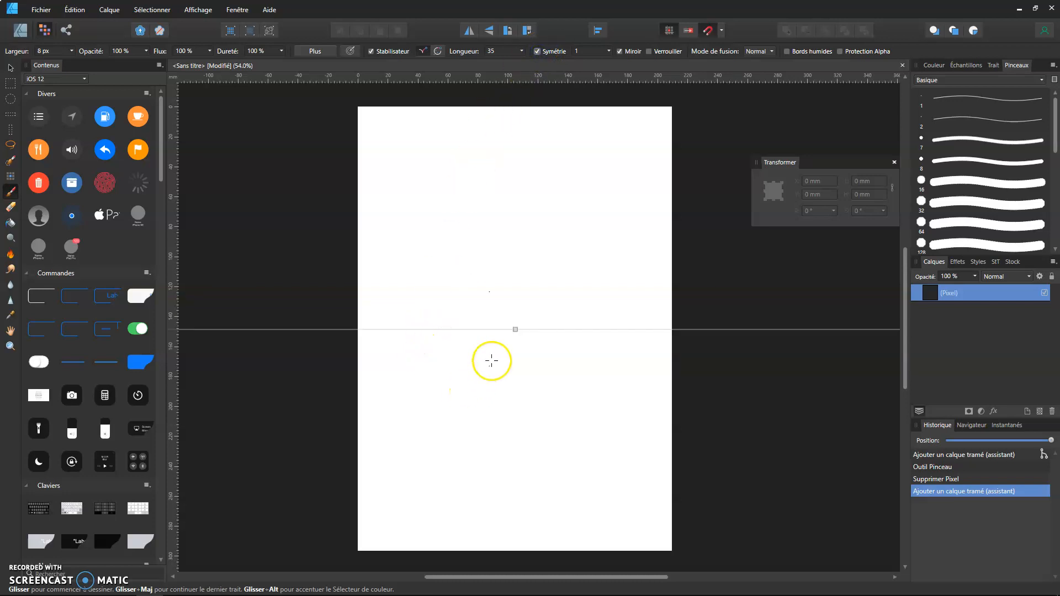
Try symmetric brush strokes with mirroring on and off, undo each stroke and restore mirroring
mouse_move(431, 326)
left_mouse_down()
mouse_move(415, 202)
mouse_move(587, 255)
mouse_move(588, 317)
mouse_move(632, 324)
mouse_move(641, 243)
mouse_move(586, 164)
mouse_move(549, 143)
mouse_move(477, 132)
mouse_move(416, 146)
mouse_move(368, 183)
mouse_move(349, 240)
mouse_move(375, 299)
mouse_move(526, 360)
left_mouse_up()
key("ctrl+z")
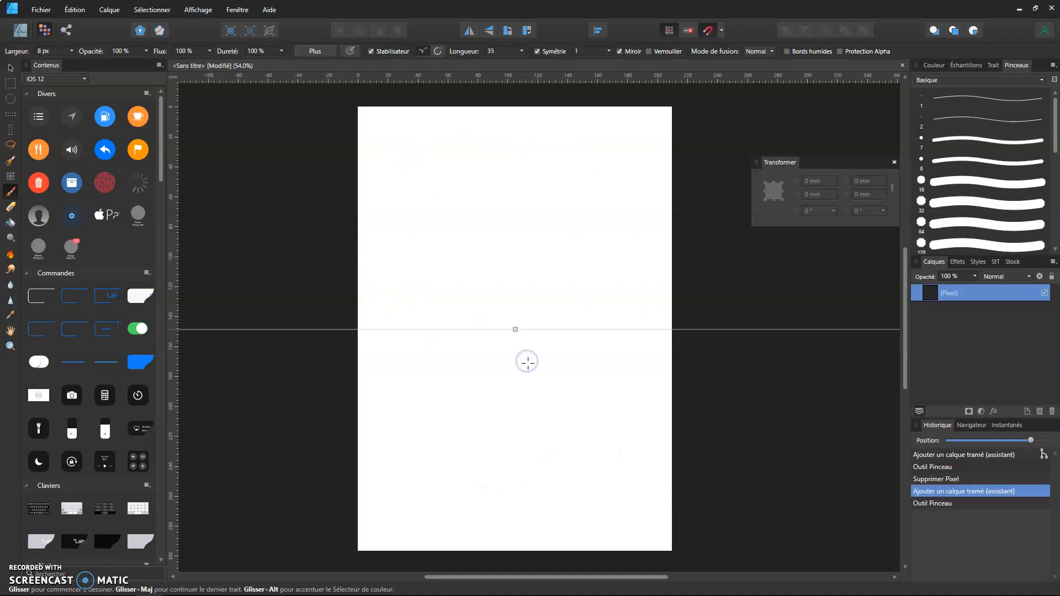
left_click(619, 51)
left_click(620, 51)
mouse_move(421, 322)
left_mouse_down()
mouse_move(409, 244)
mouse_move(454, 202)
mouse_move(499, 237)
mouse_move(544, 302)
mouse_move(580, 327)
mouse_move(630, 334)
left_mouse_up()
key("ctrl+z")
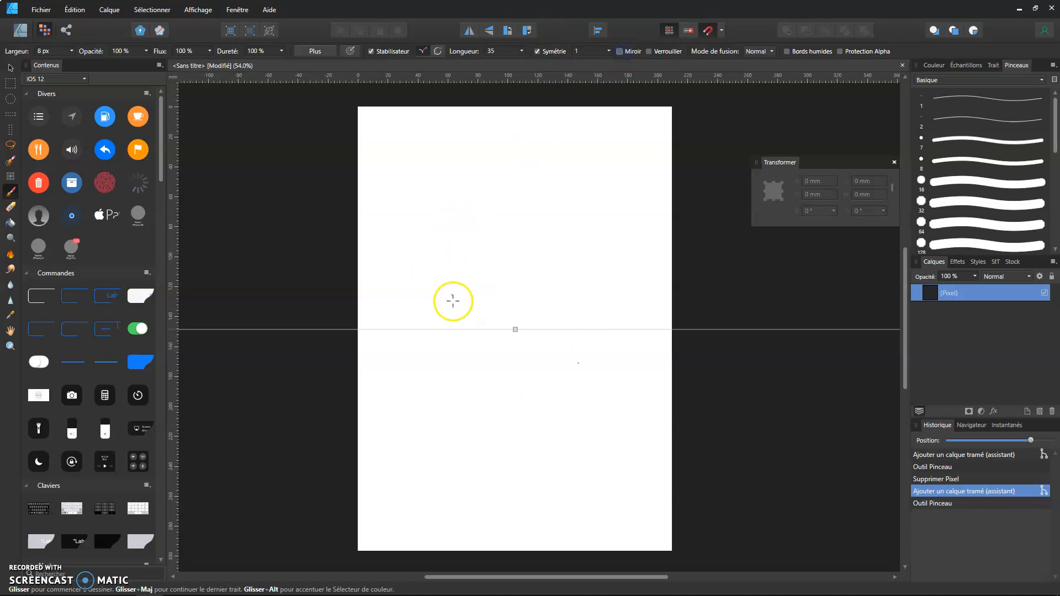
mouse_move(449, 323)
left_mouse_down()
mouse_move(419, 257)
mouse_move(476, 189)
mouse_move(530, 192)
mouse_move(556, 236)
mouse_move(556, 318)
mouse_move(606, 330)
mouse_move(636, 291)
mouse_move(613, 217)
mouse_move(556, 205)
left_mouse_up()
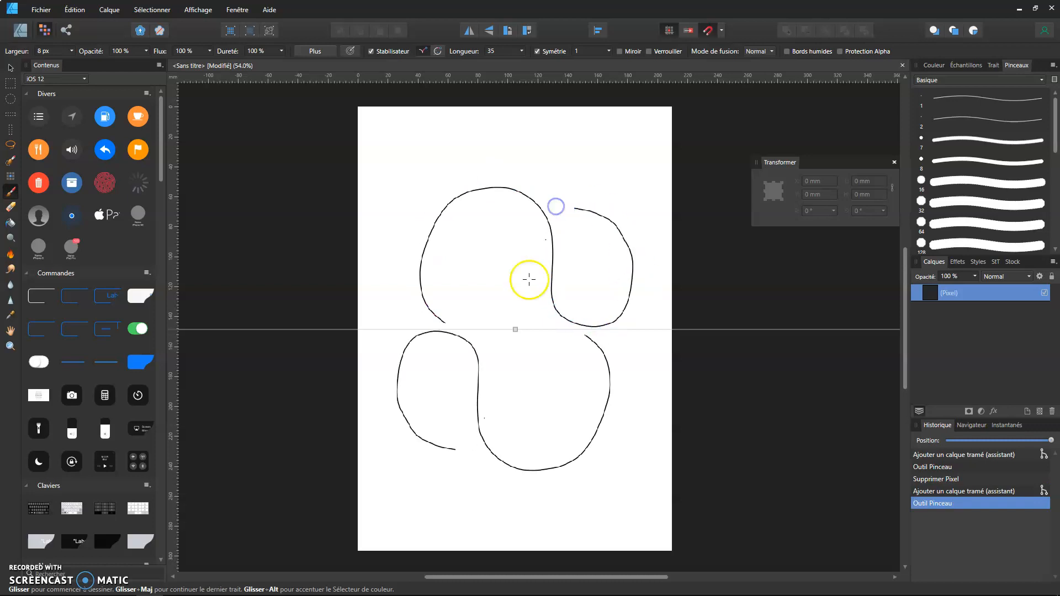
key("ctrl+z")
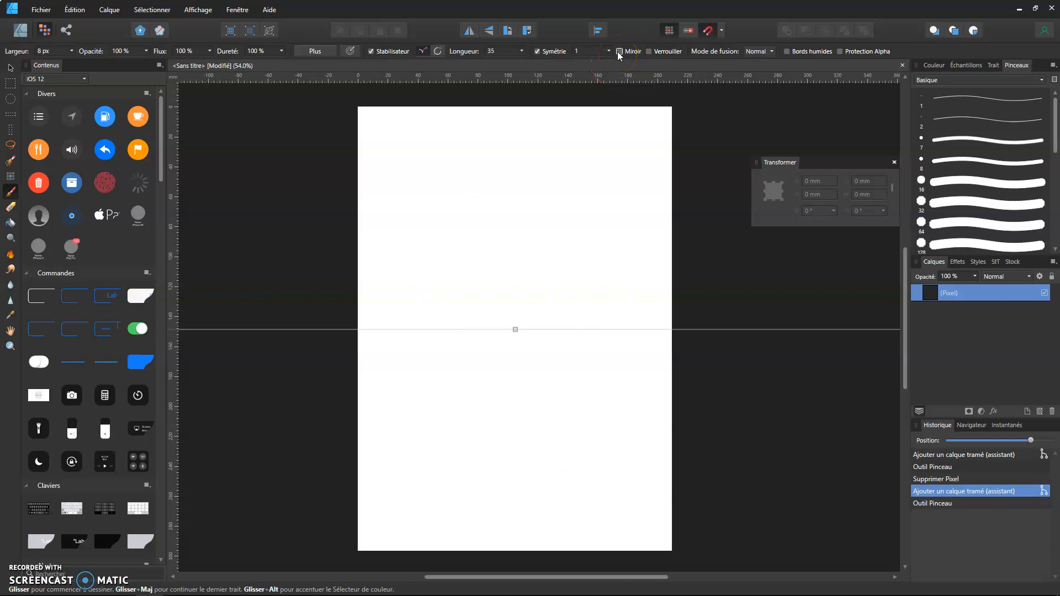
left_click(619, 51)
Rotate the symmetry axis around the page centre so it runs vertically
right_click(445, 331)
left_click_drag(448, 329, 535, 267)
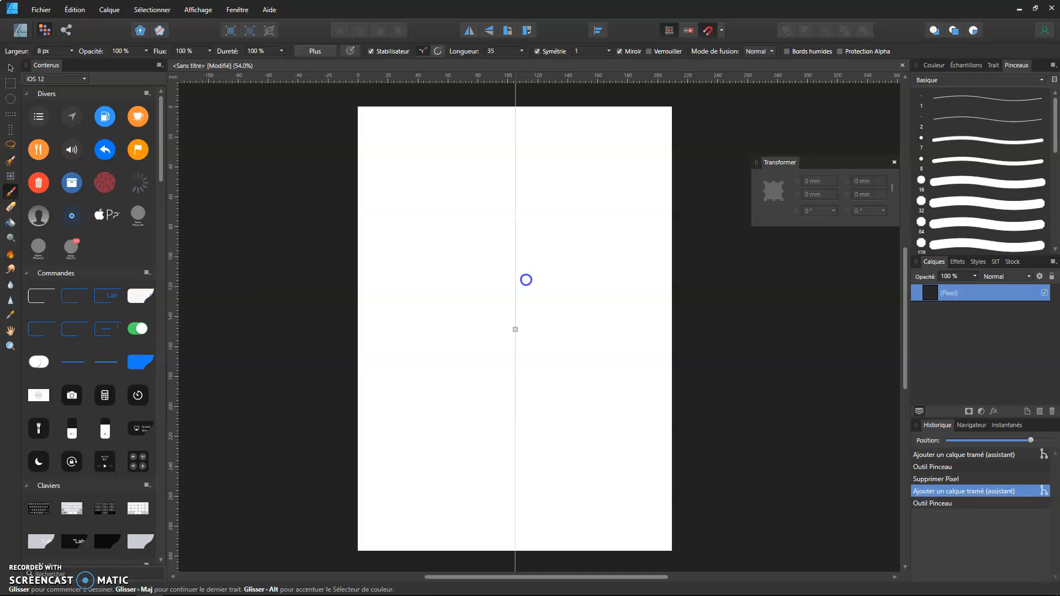
mouse_move(526, 280)
left_mouse_down()
mouse_move(489, 272)
mouse_move(456, 296)
mouse_move(436, 341)
mouse_move(467, 370)
mouse_move(524, 379)
mouse_move(482, 388)
mouse_move(439, 376)
mouse_move(406, 345)
mouse_move(436, 201)
mouse_move(490, 182)
mouse_move(435, 214)
mouse_move(419, 273)
mouse_move(365, 300)
mouse_move(423, 230)
mouse_move(517, 207)
mouse_move(560, 220)
mouse_move(512, 198)
mouse_move(460, 199)
mouse_move(526, 179)
left_mouse_up()
Paint a mirrored heart across the vertical symmetry axis and delete its pixel layer
mouse_move(523, 227)
left_mouse_down()
mouse_move(549, 204)
mouse_move(607, 216)
mouse_move(629, 276)
mouse_move(525, 442)
mouse_move(514, 505)
left_mouse_up()
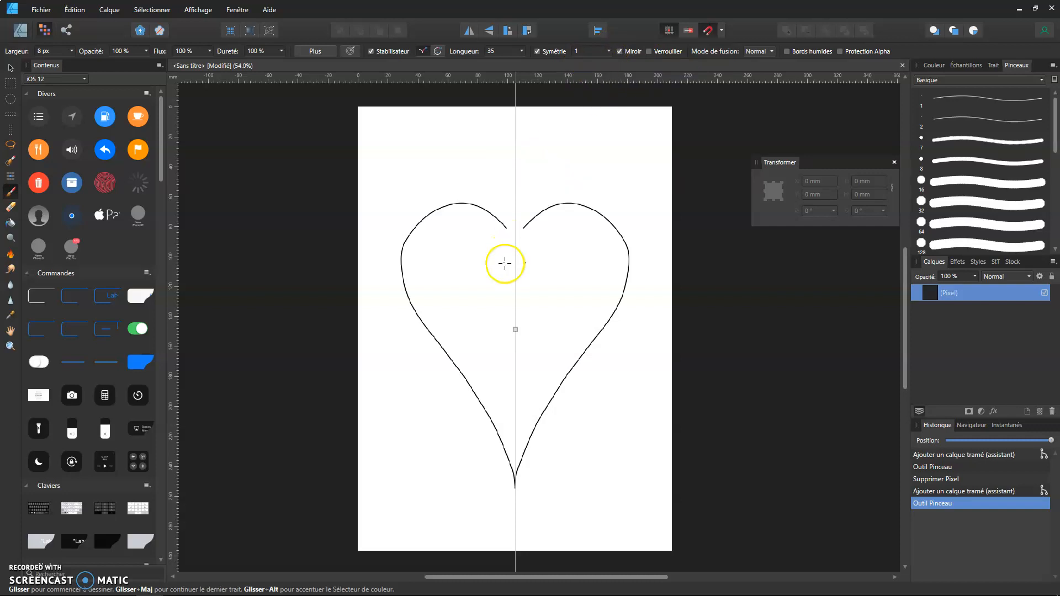
key("Delete")
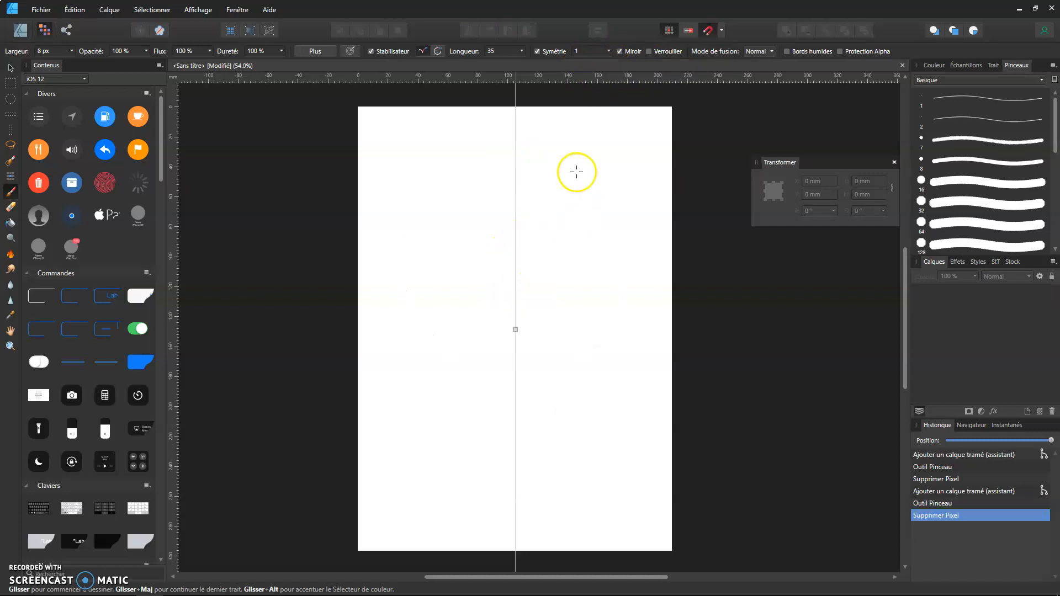
Set the brush symmetry to 8 axes
left_click(608, 51)
left_click_drag(609, 63, 592, 74)
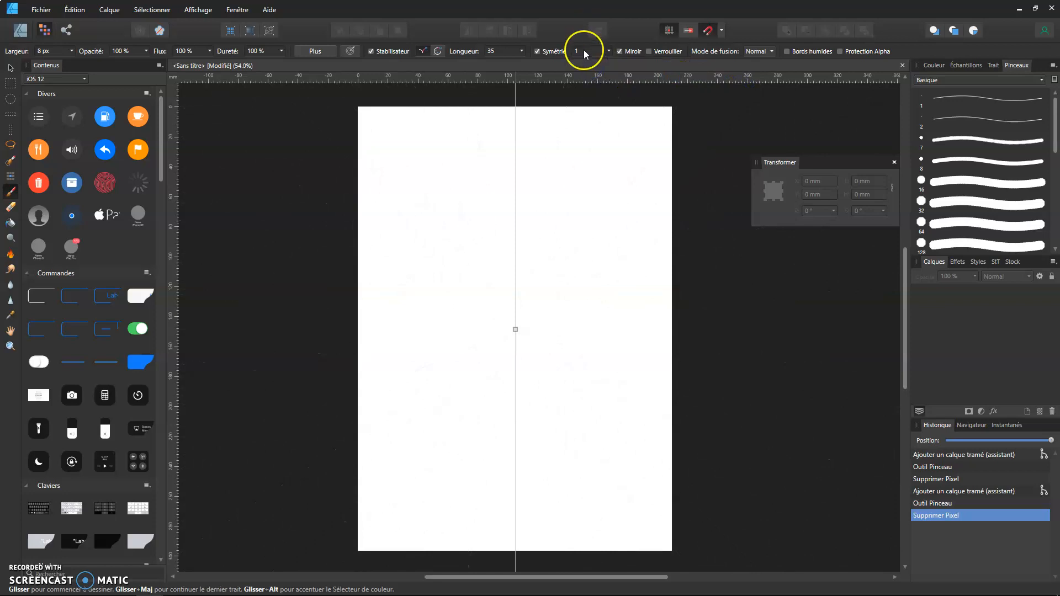
left_click(585, 50)
key("Return")
left_click(584, 50)
key("Return")
Examine the 16 px and 8 px basic brushes, the brush category list and the list of Studio panels
left_click(957, 178)
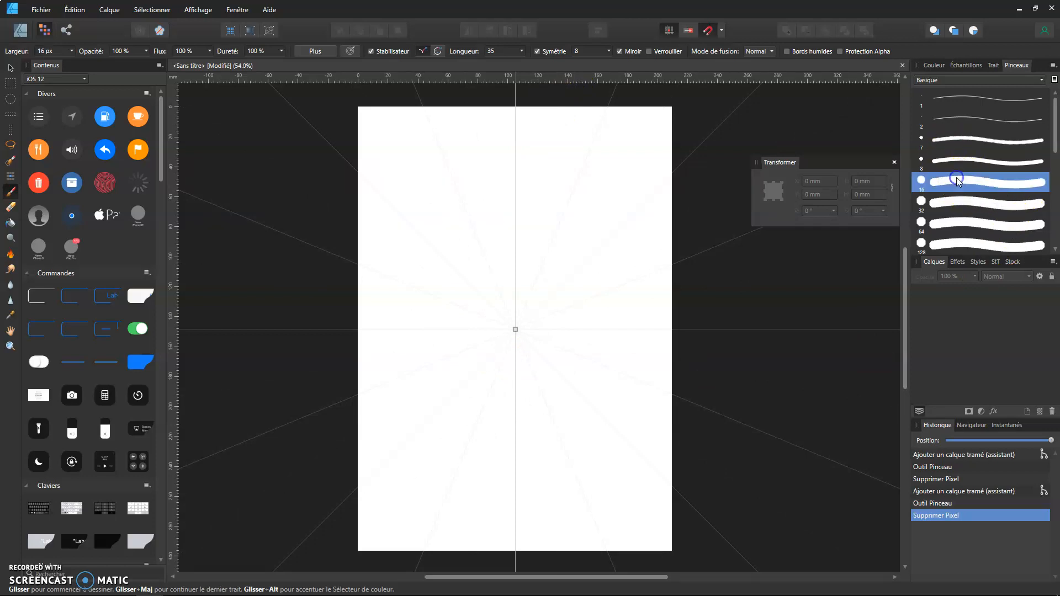
left_click(955, 161)
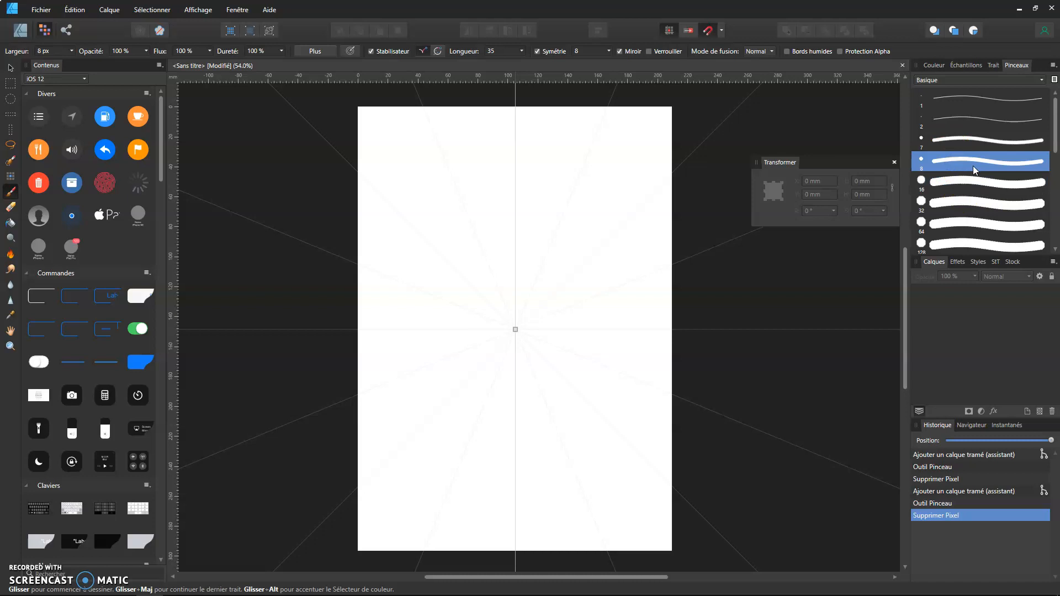
left_click(1016, 77)
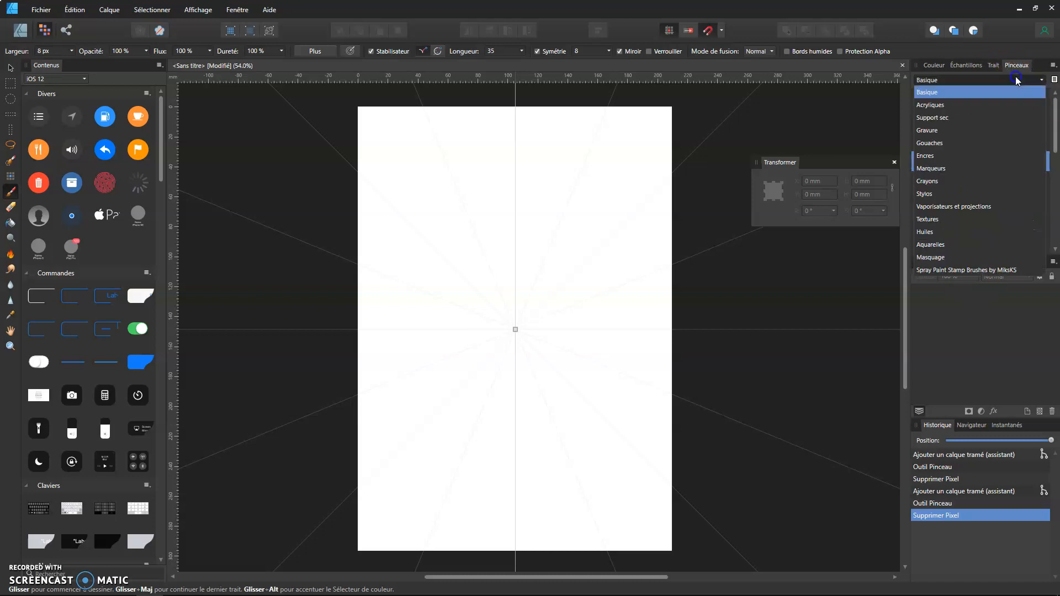
left_click(1016, 67)
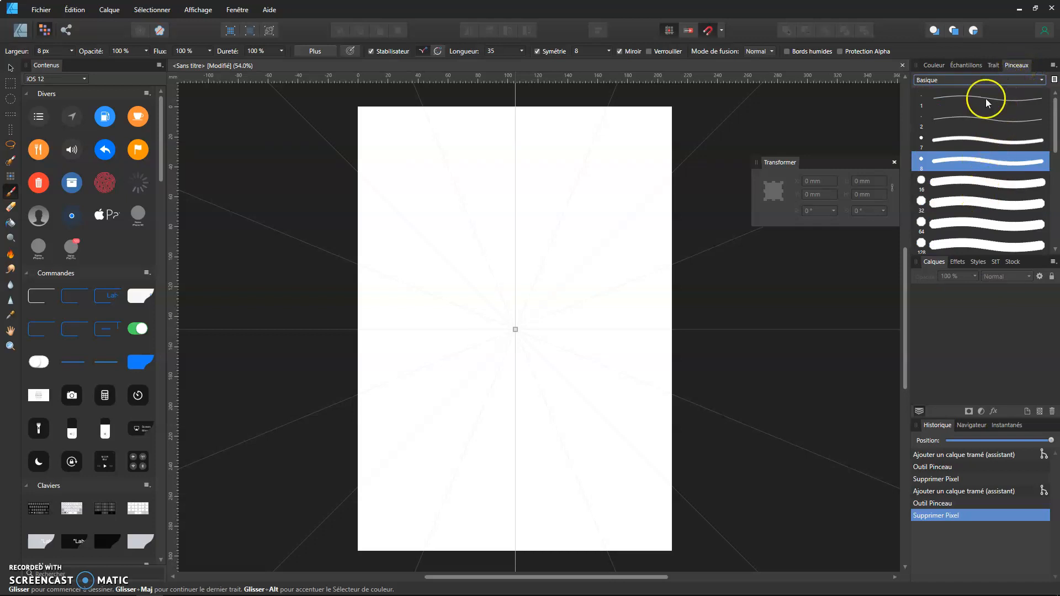
left_click(1016, 66)
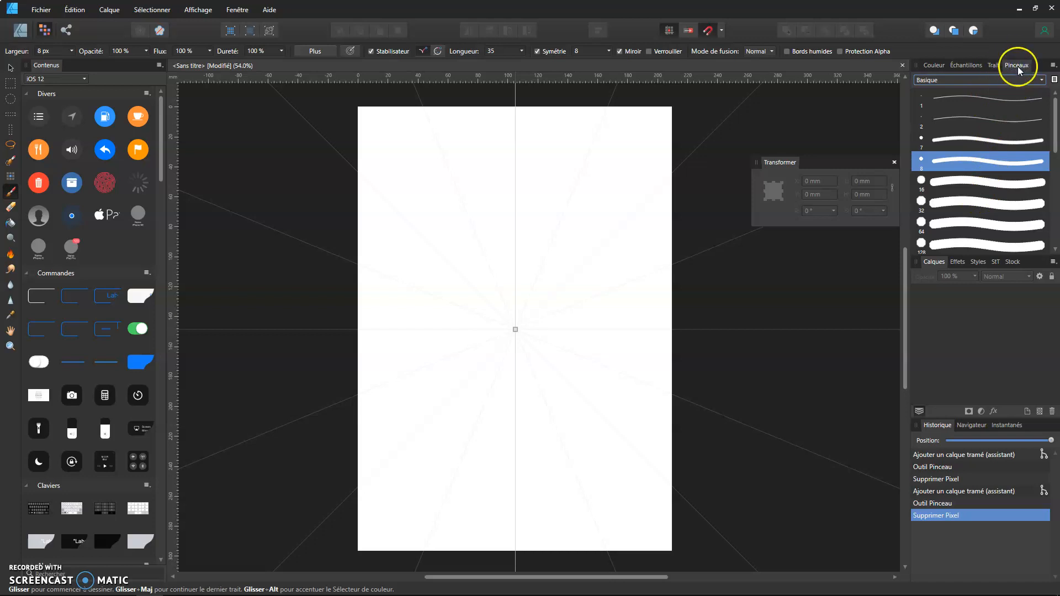
left_click(198, 9)
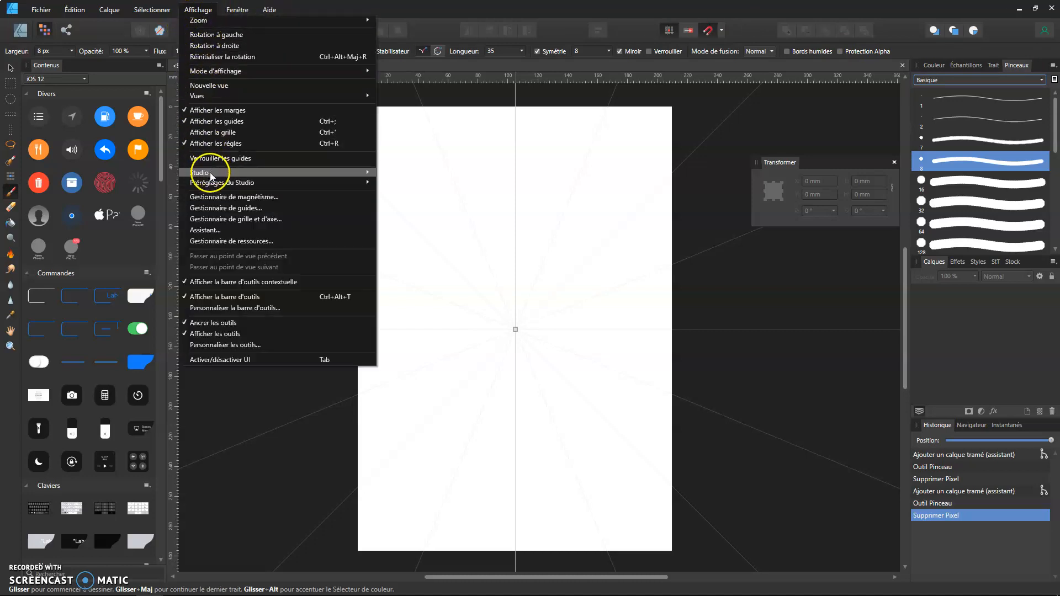
mouse_move(208, 173)
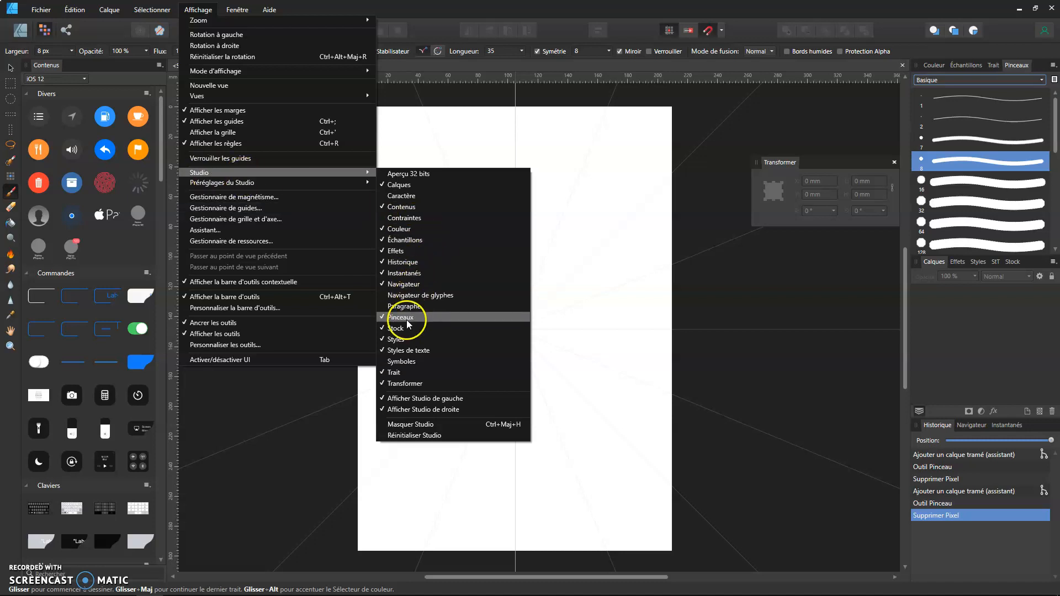
Browse the Vaporisateurs et projections, Crayons, Acryliques and Gravure brush categories, returning to Basique
left_click(1015, 79)
left_click(1039, 80)
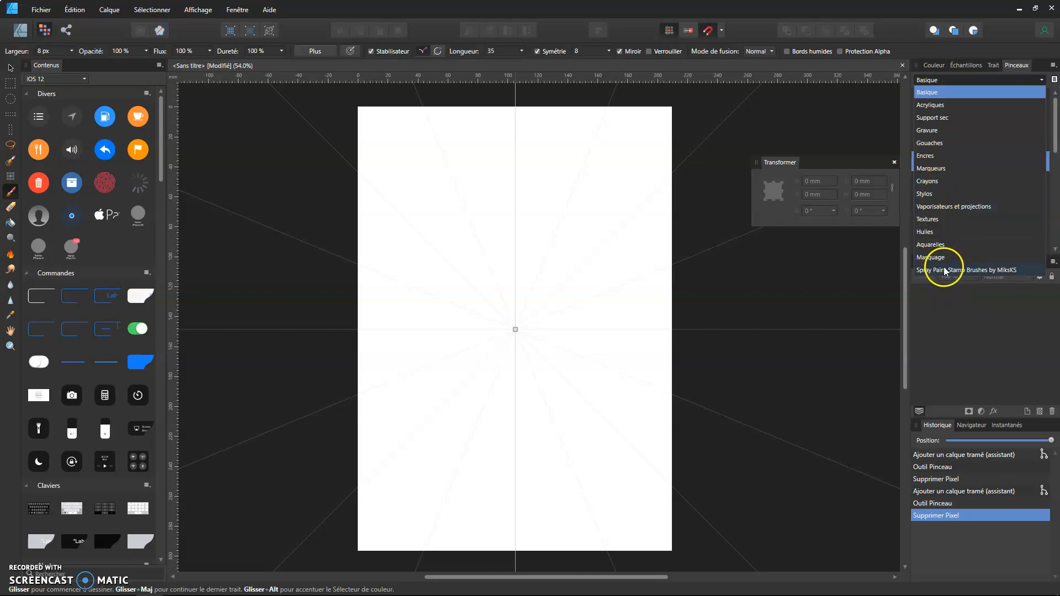
left_click(936, 207)
scroll(984, 218, "up", 3)
left_click(970, 81)
left_click(934, 181)
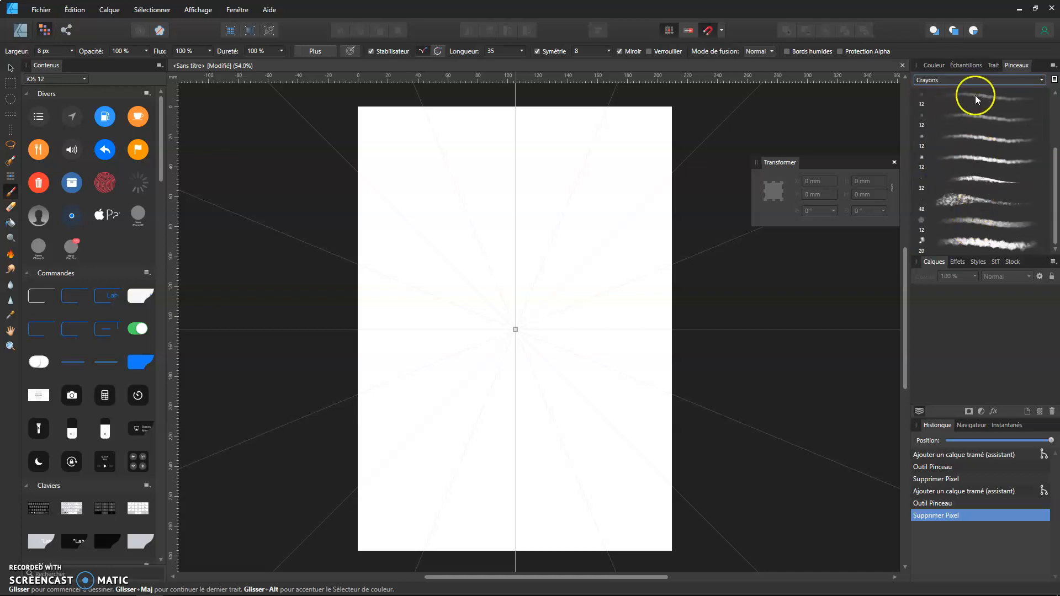
left_click(965, 82)
left_click(947, 104)
left_click(948, 78)
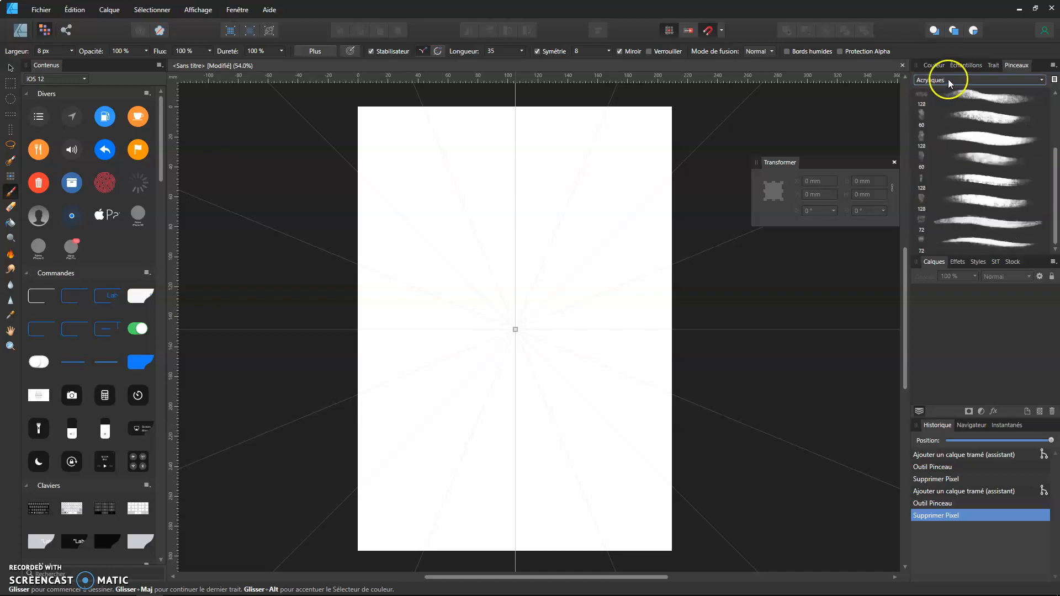
left_click(937, 130)
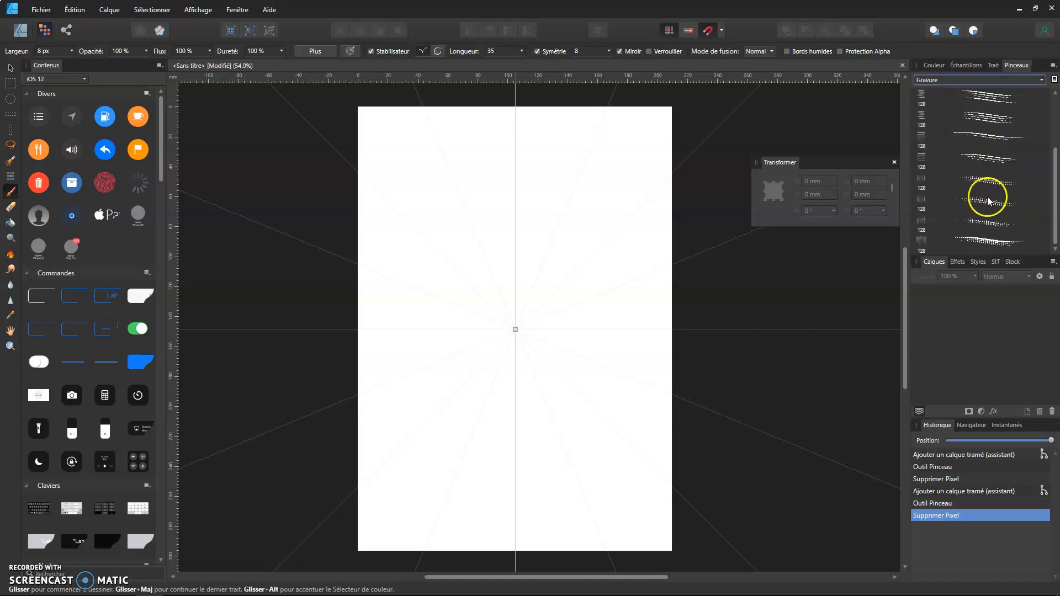
left_click(958, 81)
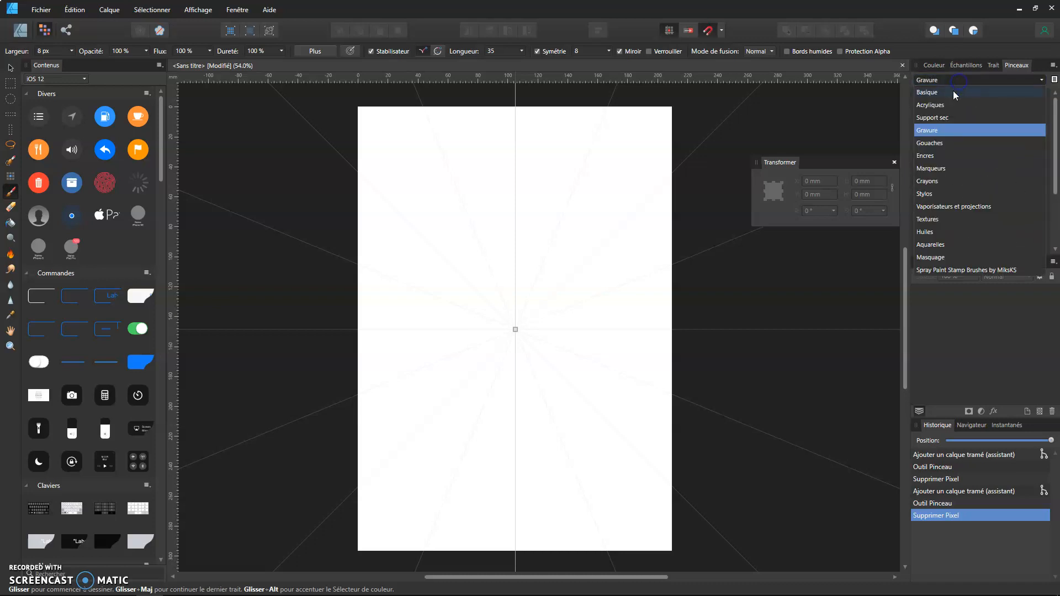
left_click(952, 91)
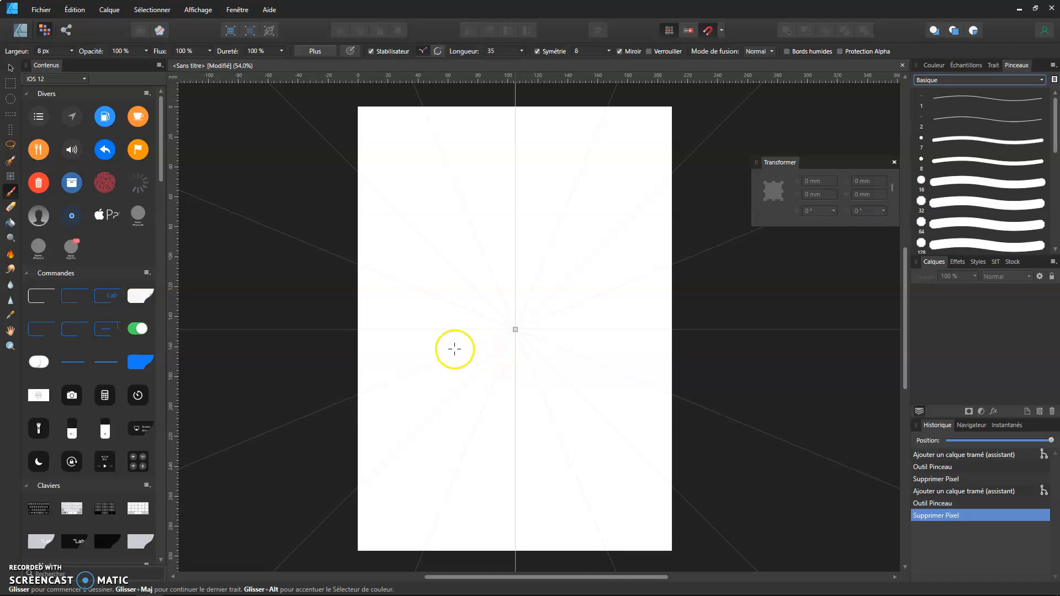
With the 7,6 px basic brush, paint a ring of eight pointed petals around the symmetry centre
left_click(965, 139)
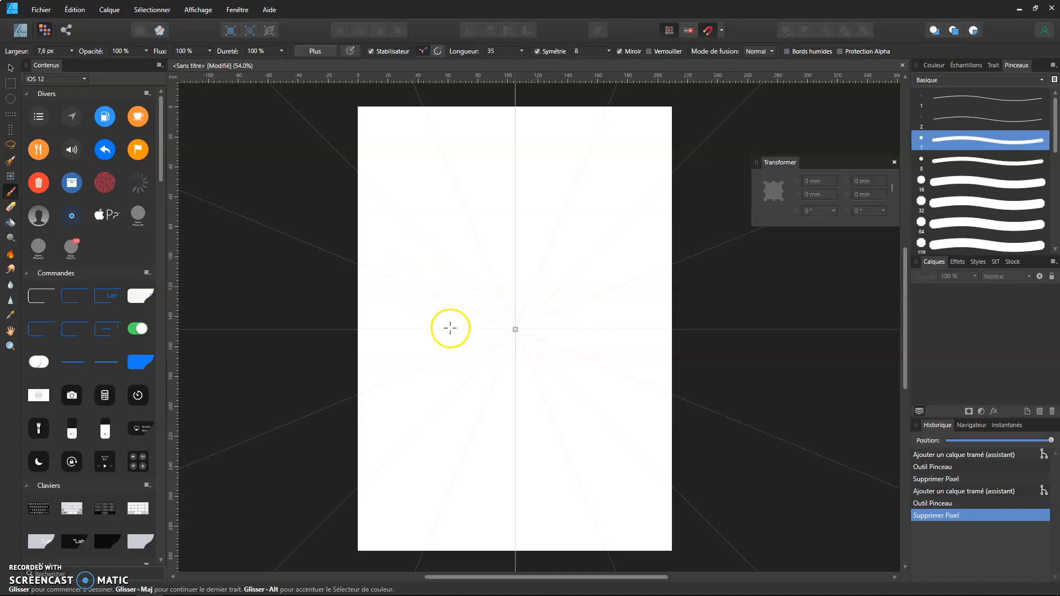
scroll(422, 287, "up", 2)
scroll(491, 315, "left", 2)
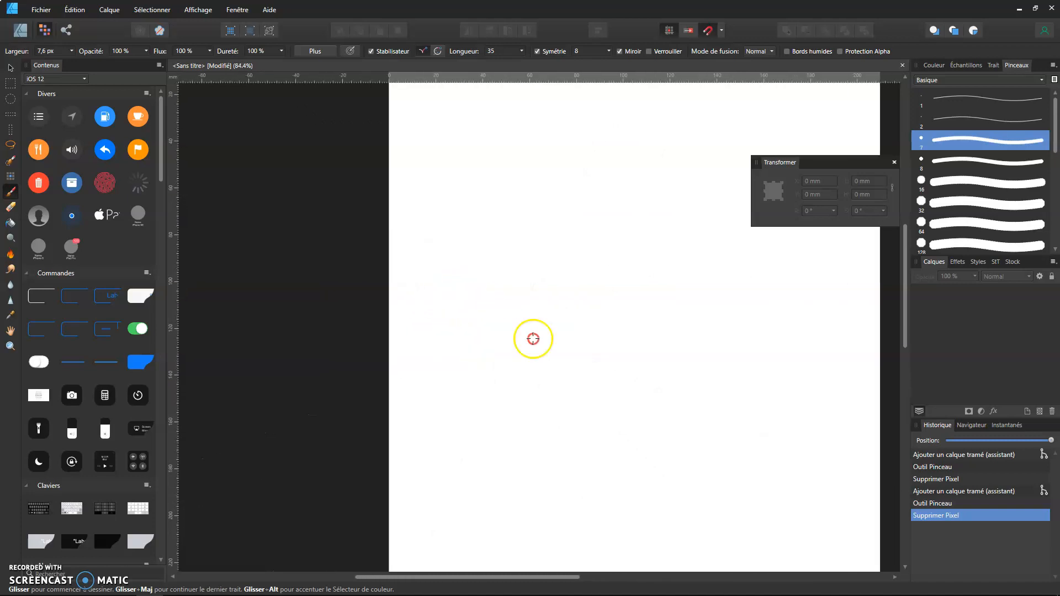
scroll(550, 361, "up", 1)
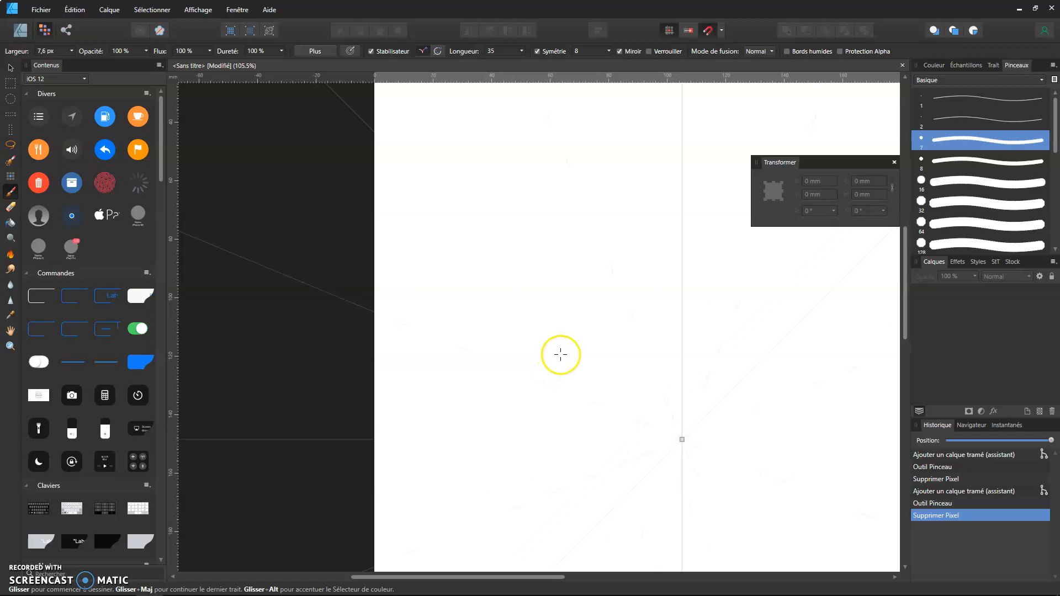
left_click_drag(529, 284, 525, 350)
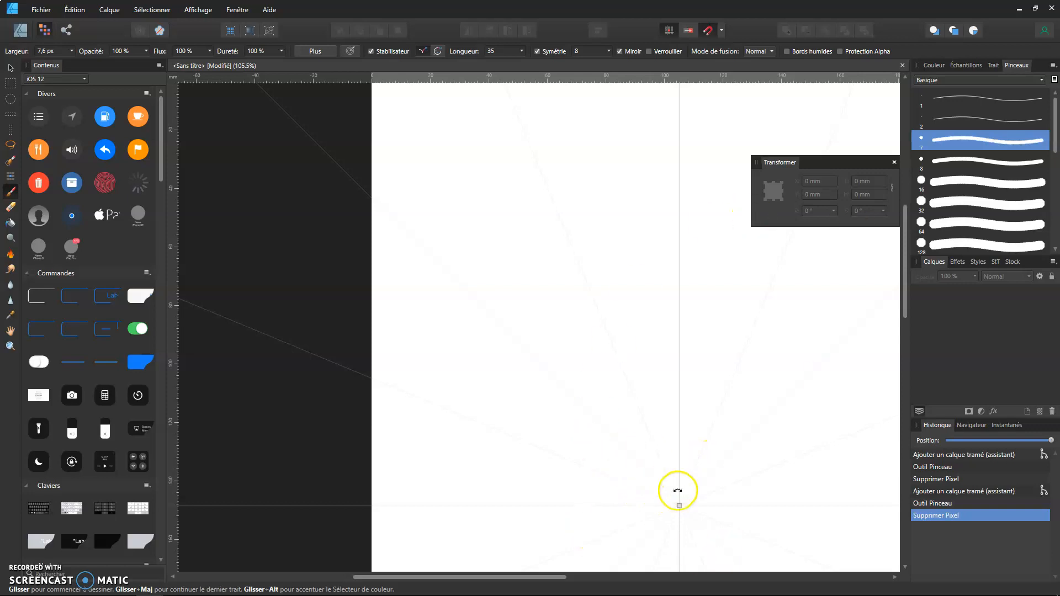
left_click_drag(611, 477, 565, 434)
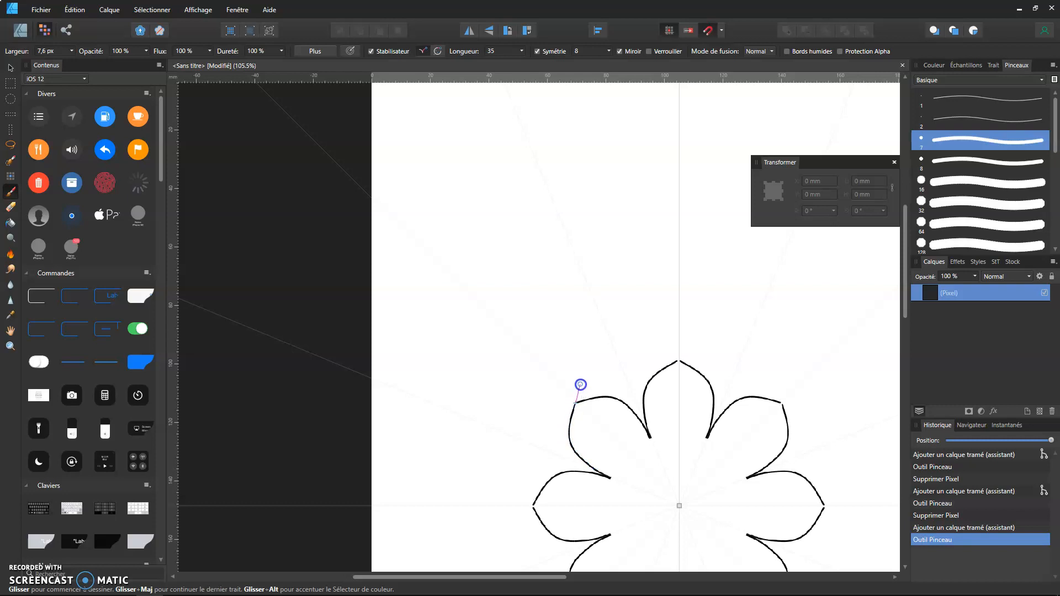
left_click_drag(580, 381, 586, 397)
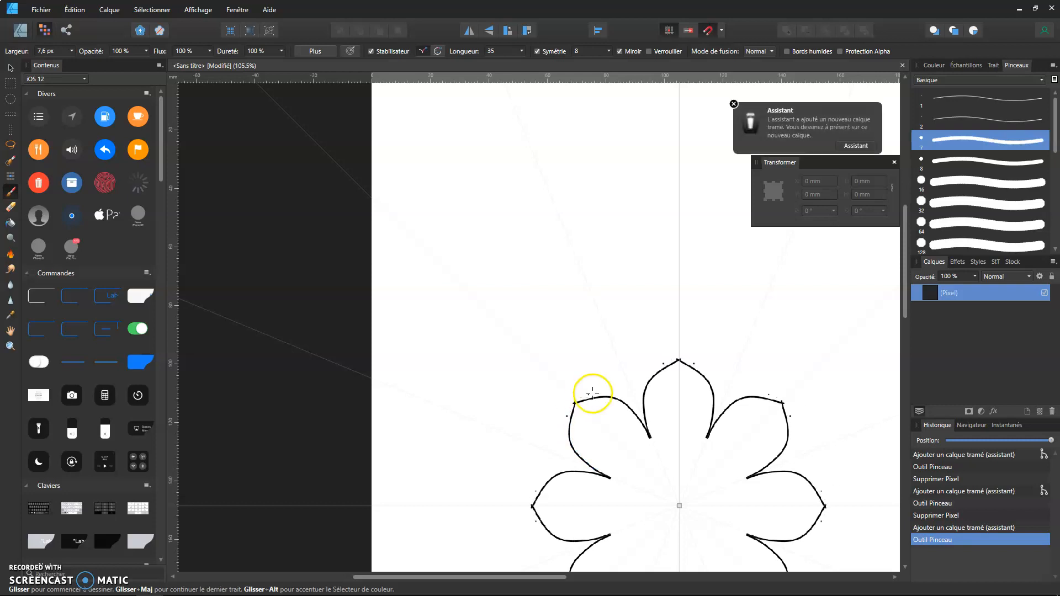
Paint a second, outer ring of pointed petals in the gaps between the inner petals
scroll(658, 466, "down", 5)
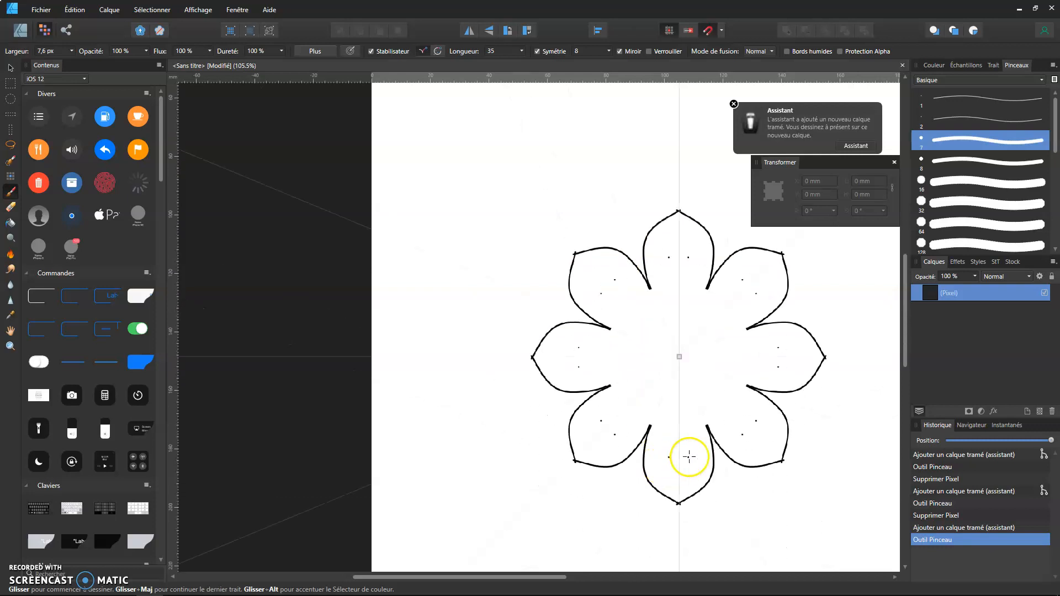
scroll(626, 343, "up", 3)
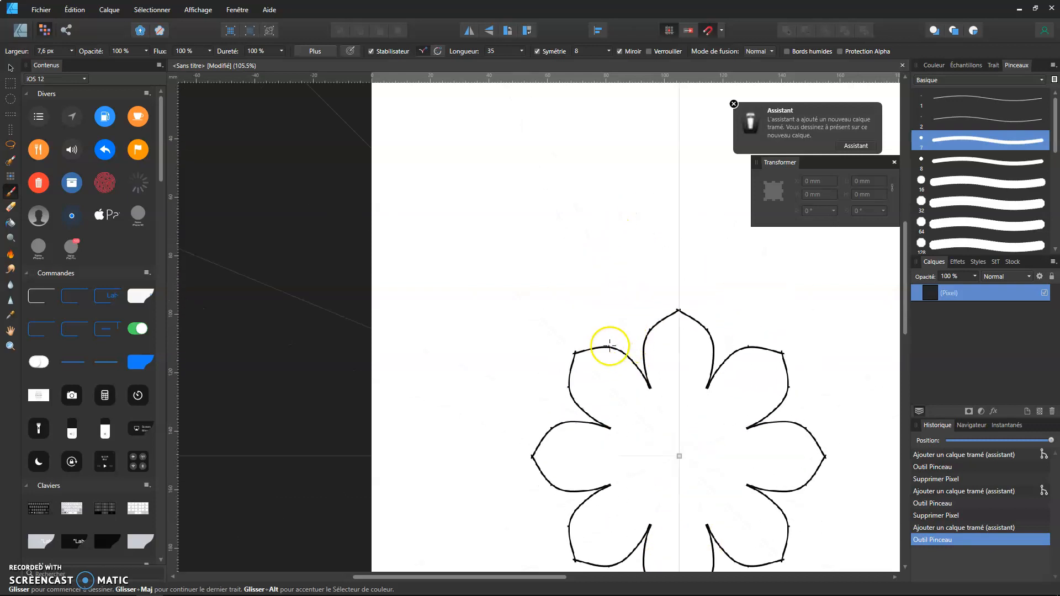
mouse_move(605, 347)
left_mouse_down()
mouse_move(600, 324)
mouse_move(618, 285)
left_mouse_up()
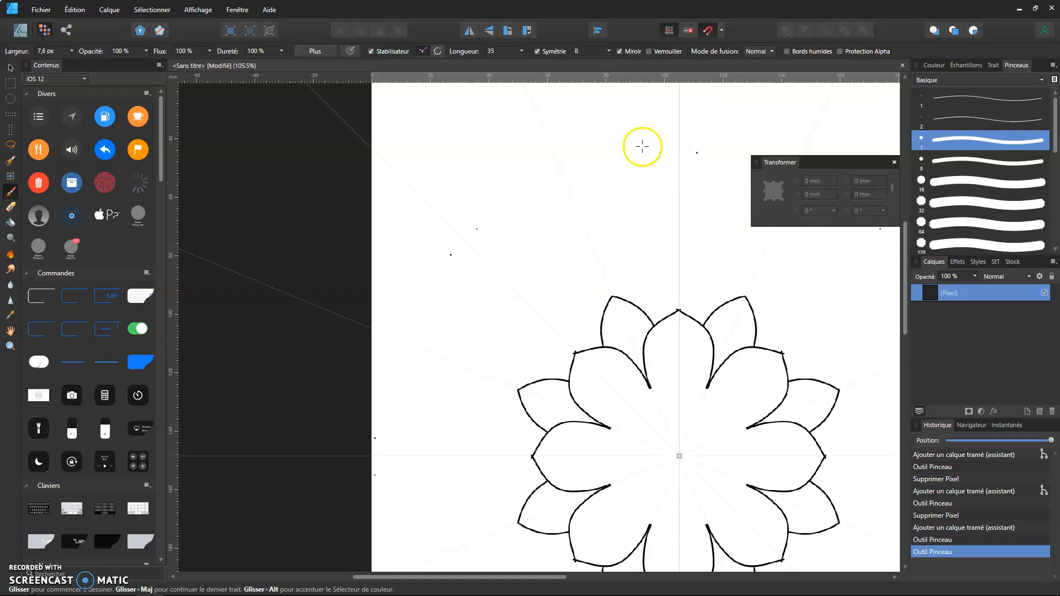
Examine the brush outlines of the outer petals up close and the brush's stabiliser mode and length options
scroll(628, 313, "up", 5, "ctrl")
scroll(612, 330, "up", 1, "ctrl")
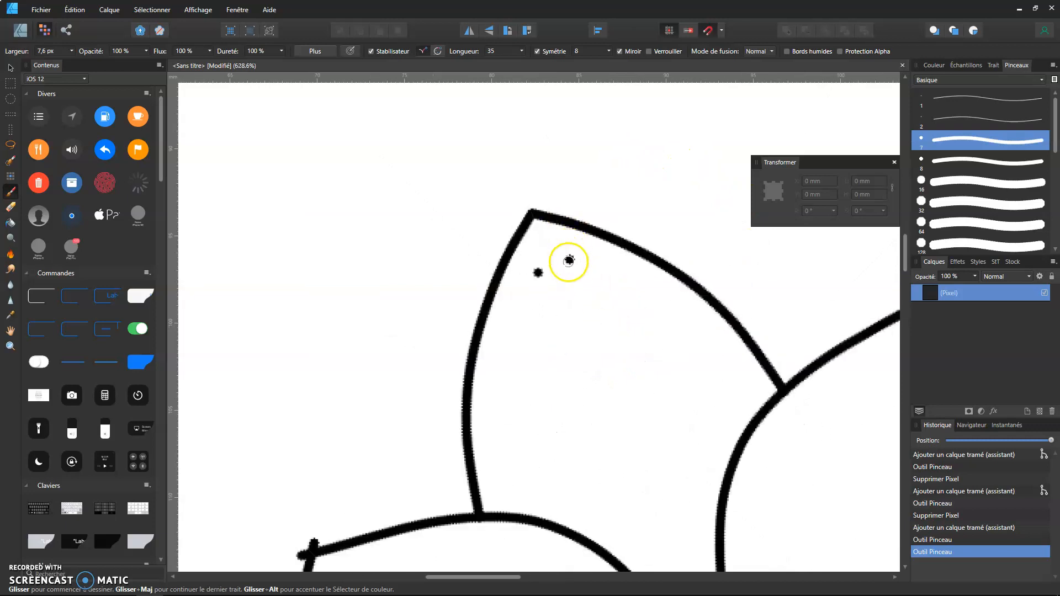
scroll(576, 327, "down", 2, "ctrl")
left_click_drag(485, 370, 577, 237)
scroll(497, 355, "up", 3, "ctrl")
scroll(507, 332, "down", 6, "ctrl")
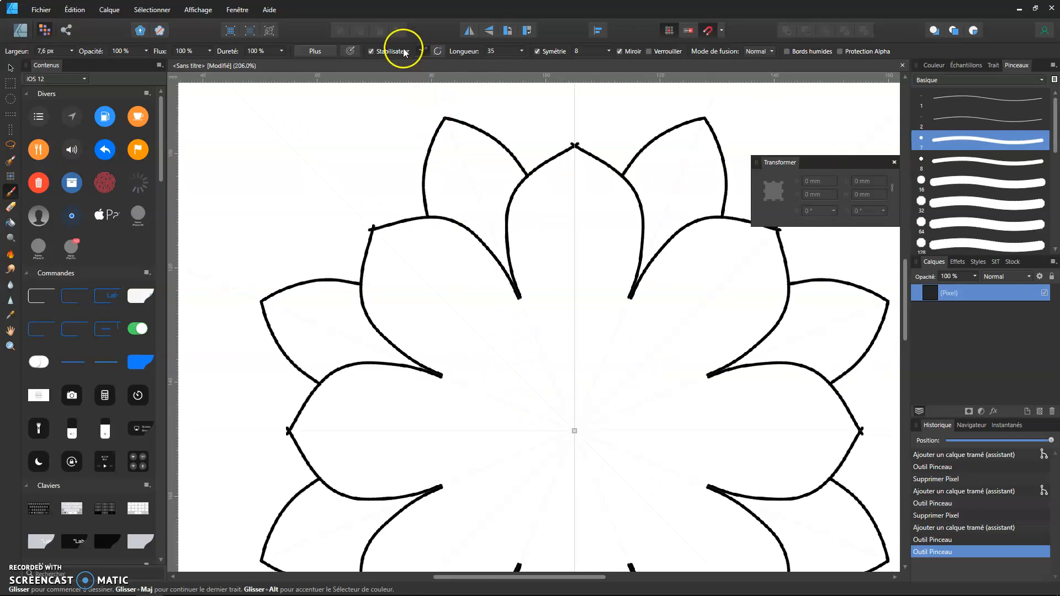
left_click(371, 52)
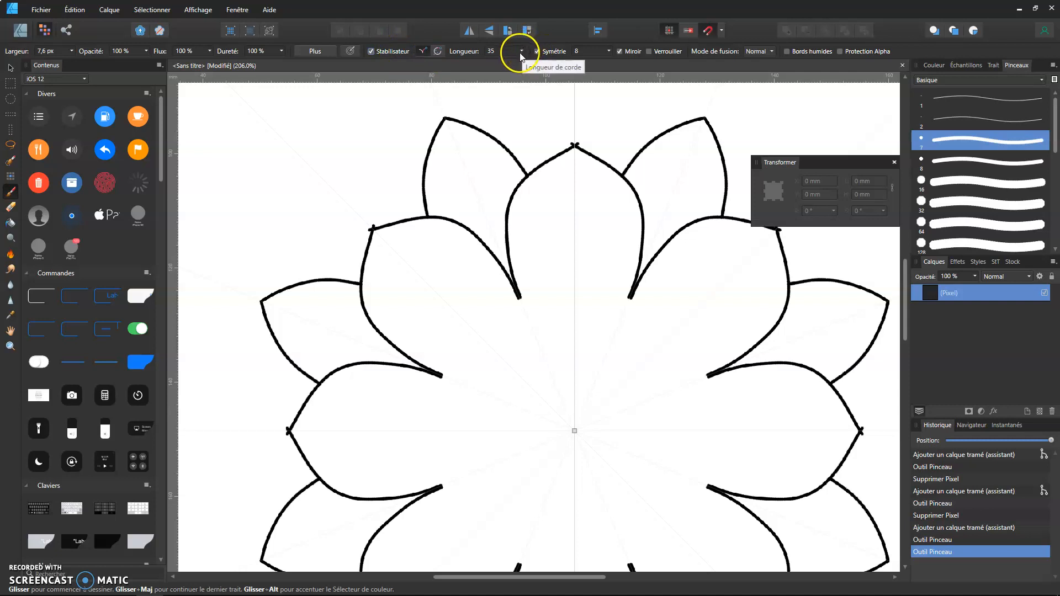
left_click(423, 52)
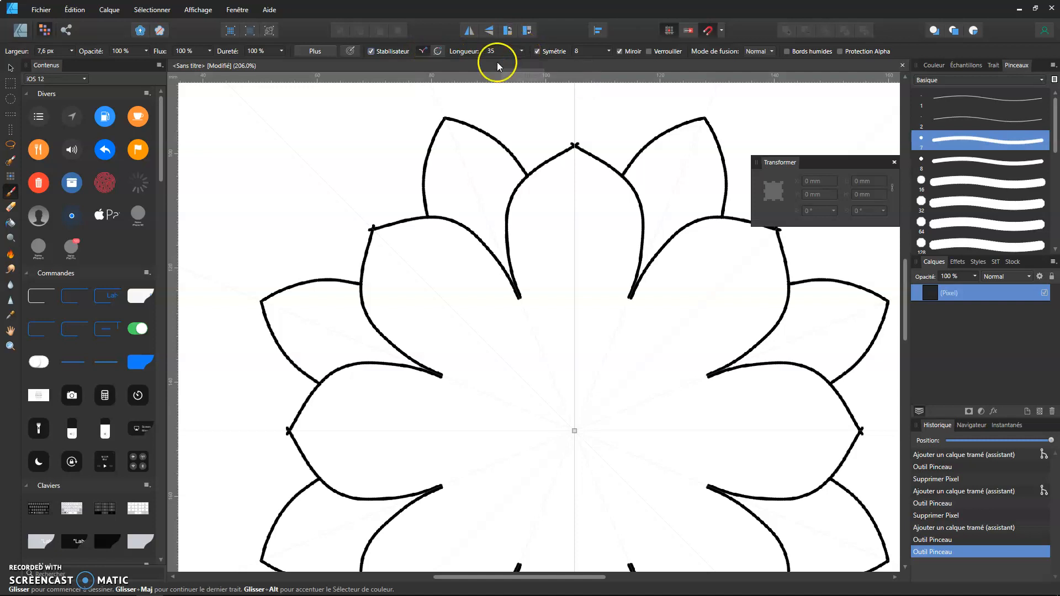
Paint a small circle around the symmetry centre with the 7,6 px brush
left_click(568, 377)
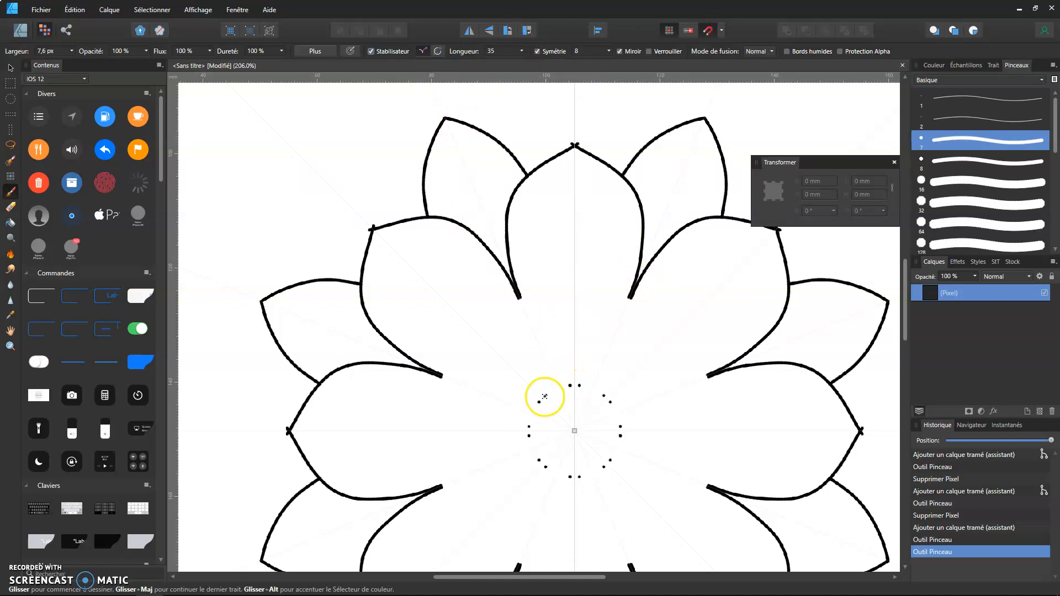
scroll(539, 408, "up", 2)
left_click_drag(509, 410, 541, 366)
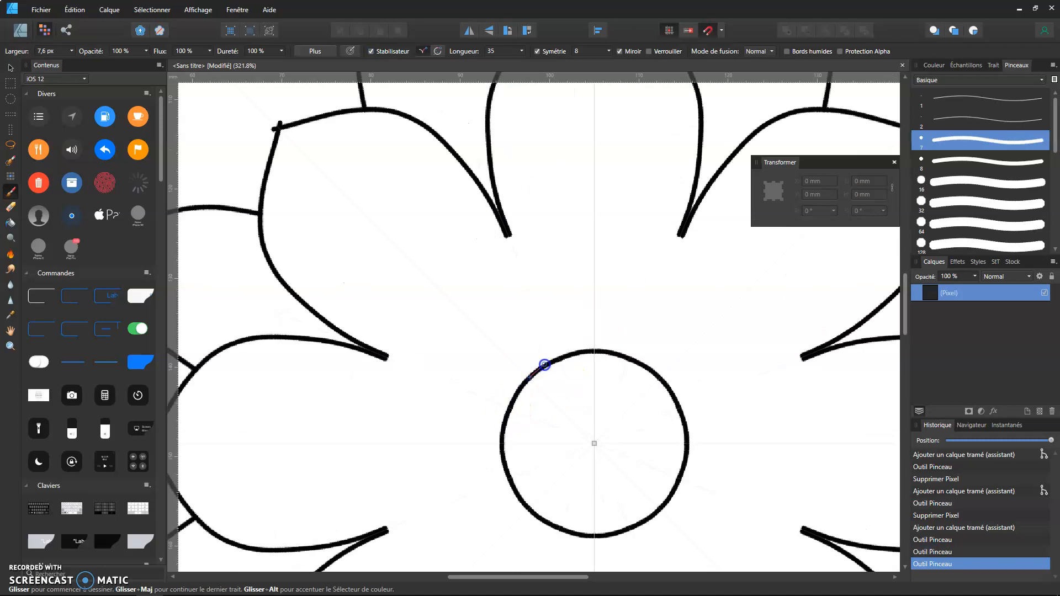
Paint a ring of eight small pointed petals around the central circle
scroll(496, 362, "down", 5)
scroll(497, 359, "up", 4)
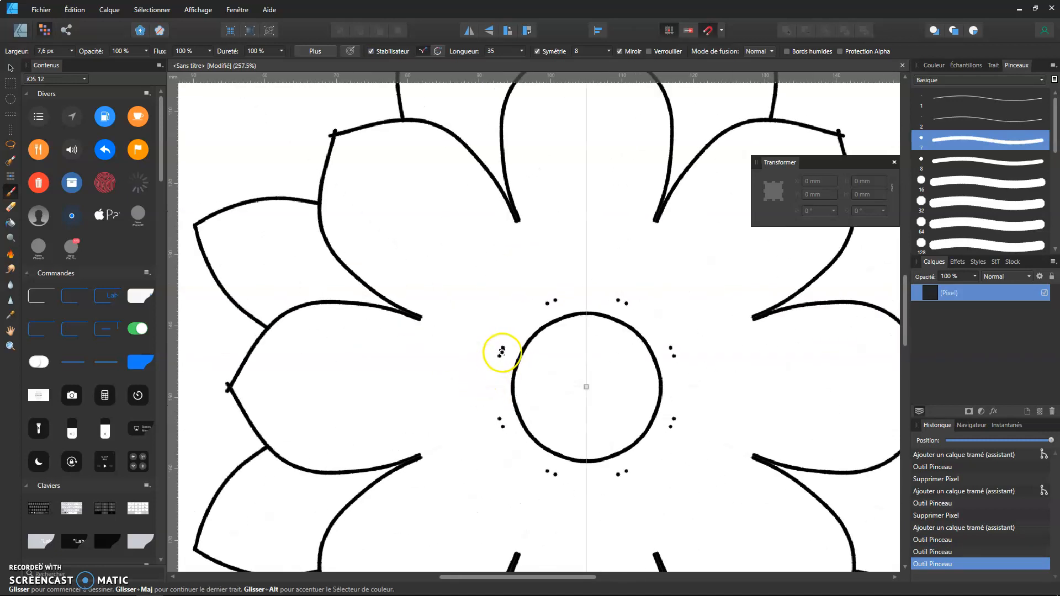
mouse_move(503, 353)
left_mouse_down()
mouse_move(453, 304)
mouse_move(469, 254)
left_mouse_up()
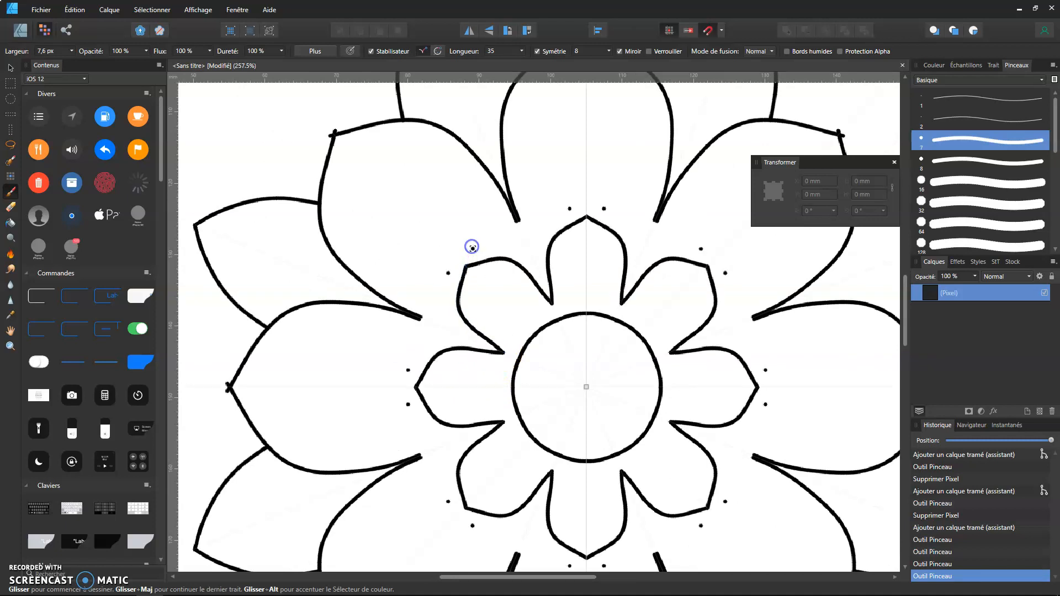
Paint a small drop shape inside each large inner petal and a third ring of pointed petals around the outside of the flower
mouse_move(403, 198)
left_mouse_down()
mouse_move(426, 197)
mouse_move(447, 216)
mouse_move(429, 253)
left_mouse_up()
scroll(429, 253, "down", 5)
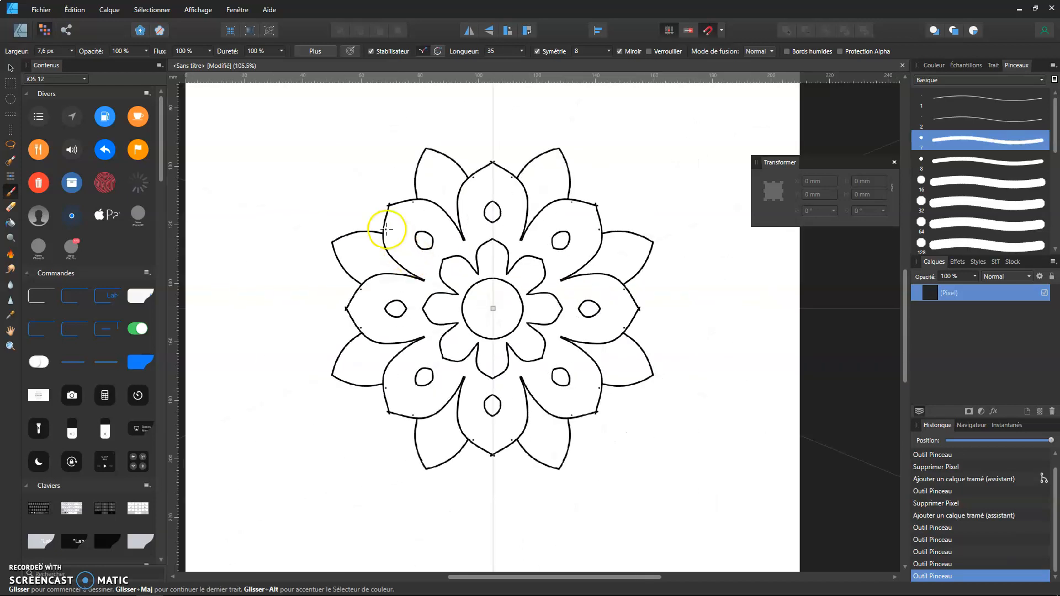
scroll(380, 178, "up", 1)
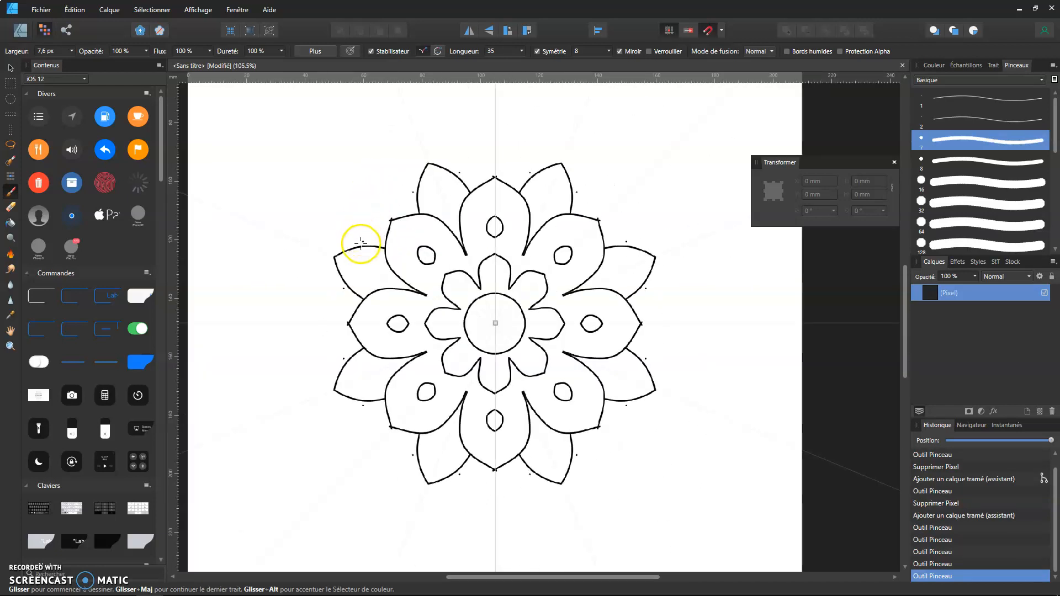
mouse_move(356, 248)
left_mouse_down()
mouse_move(350, 216)
mouse_move(362, 177)
left_mouse_up()
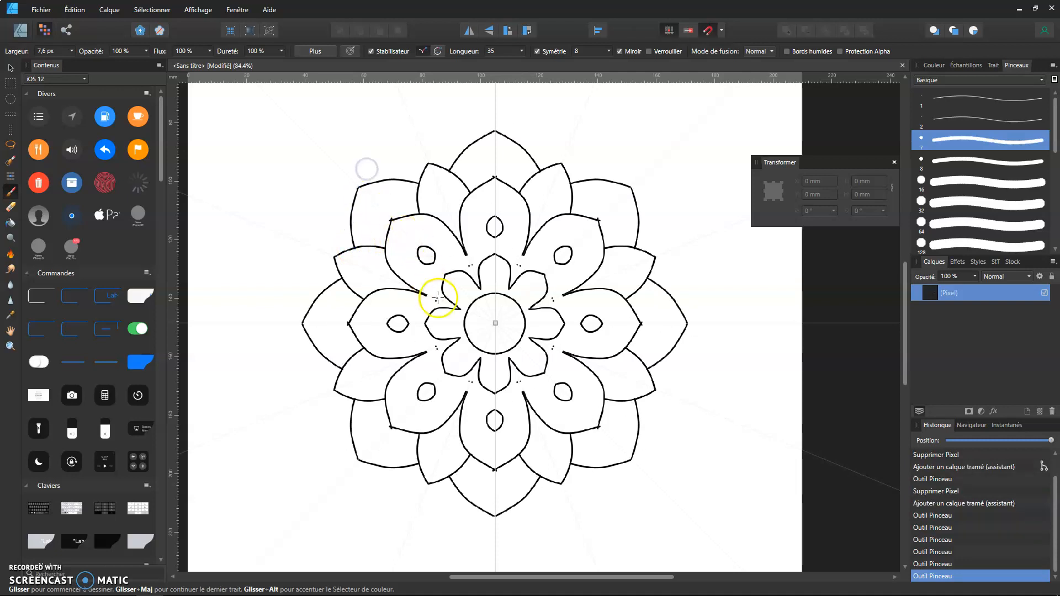
Paint a midrib and two pairs of curved side veins in each petal of the outermost ring
scroll(434, 300, "down", 2)
scroll(383, 195, "up", 1)
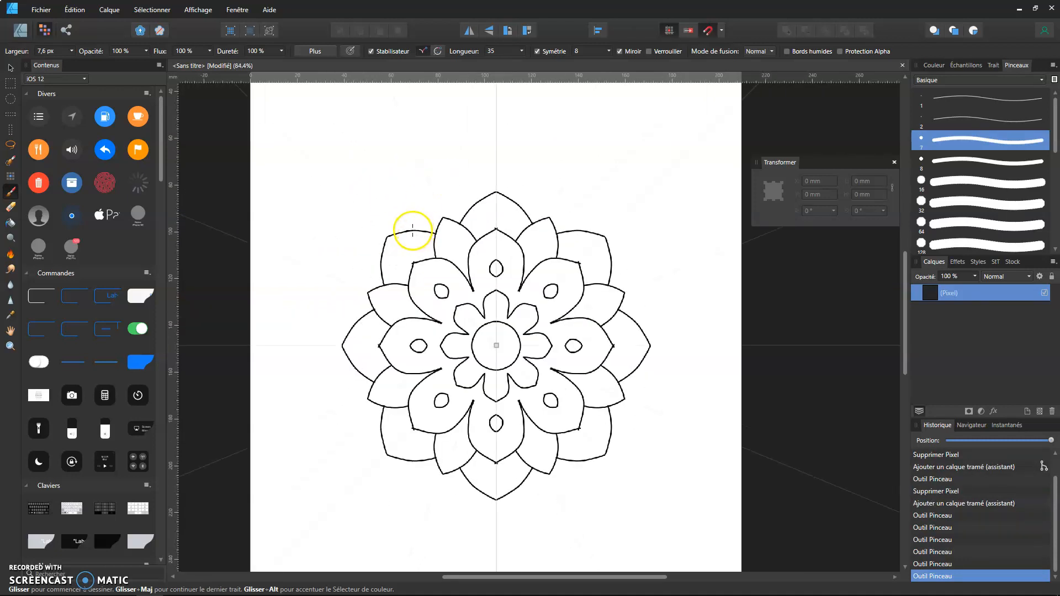
left_click_drag(389, 238, 403, 251)
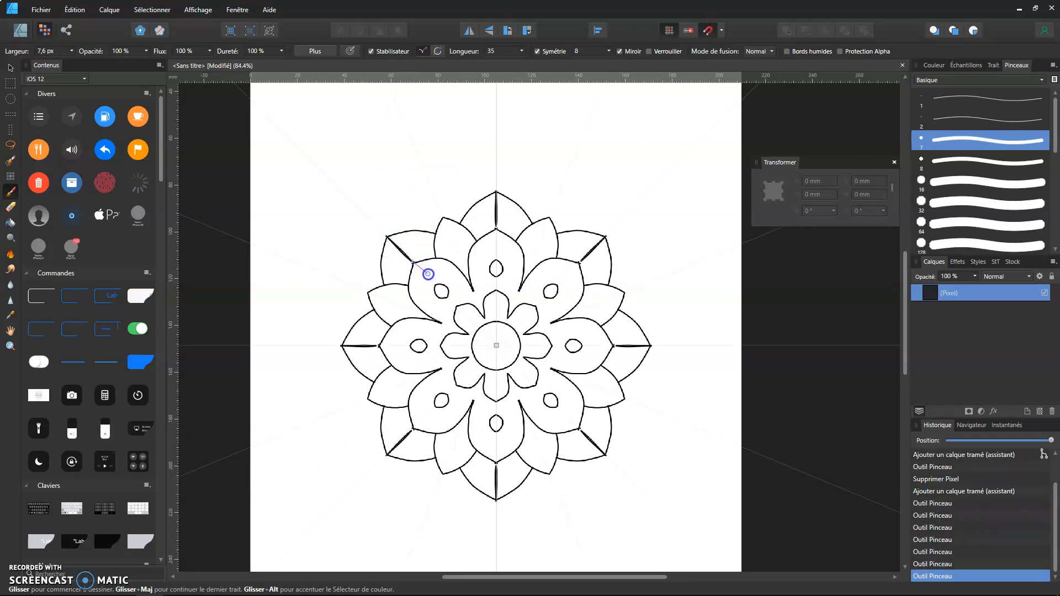
scroll(429, 275, "up", 3)
left_click_drag(396, 242, 427, 182)
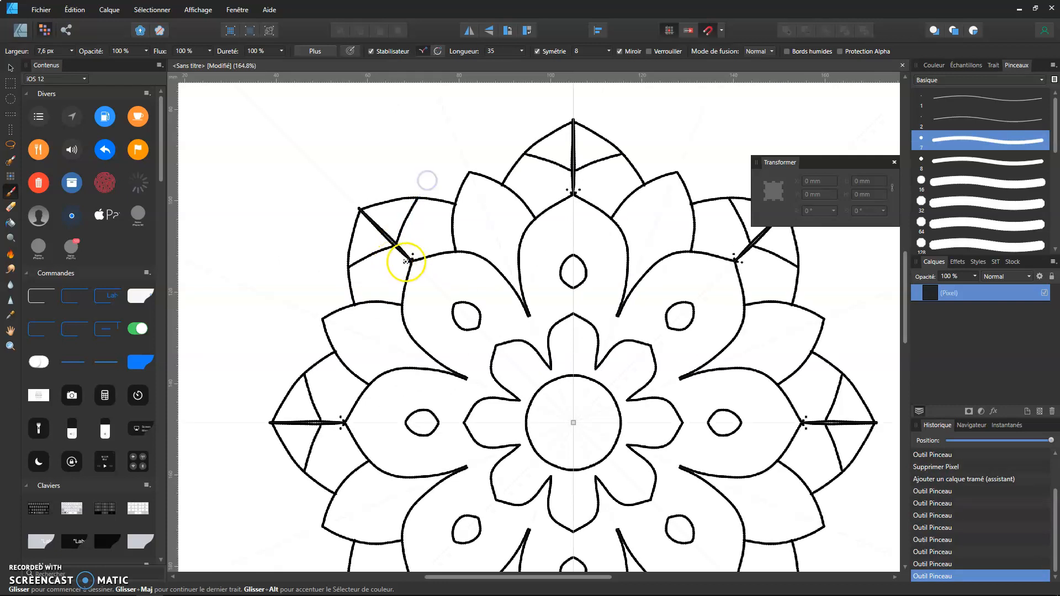
left_click_drag(412, 259, 452, 195)
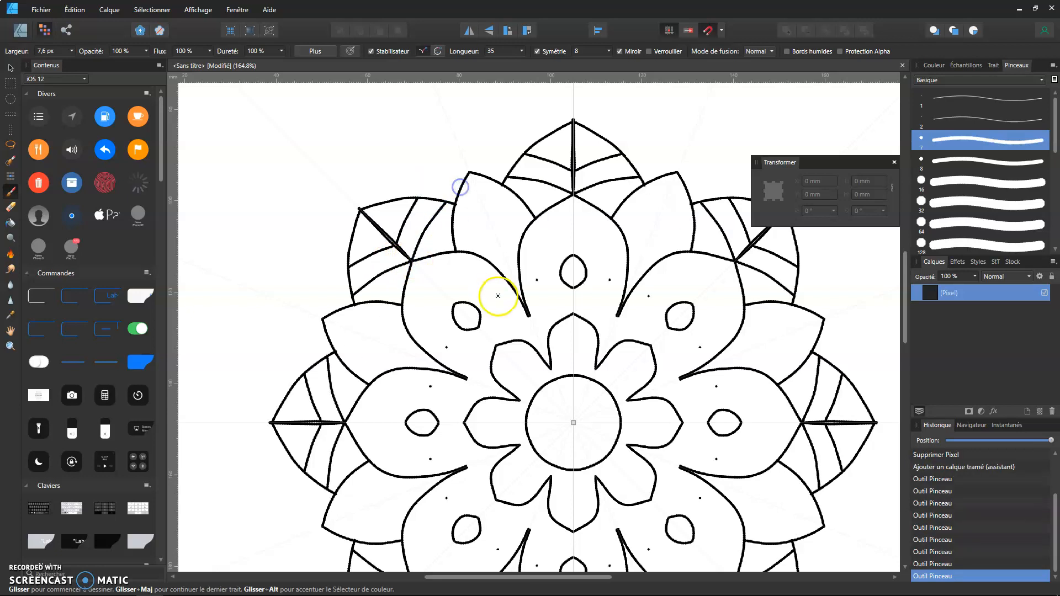
Paint a straight centre line in each small inner petal, from its tip to the central circle
scroll(616, 321, "down", 4)
scroll(590, 339, "up", 3)
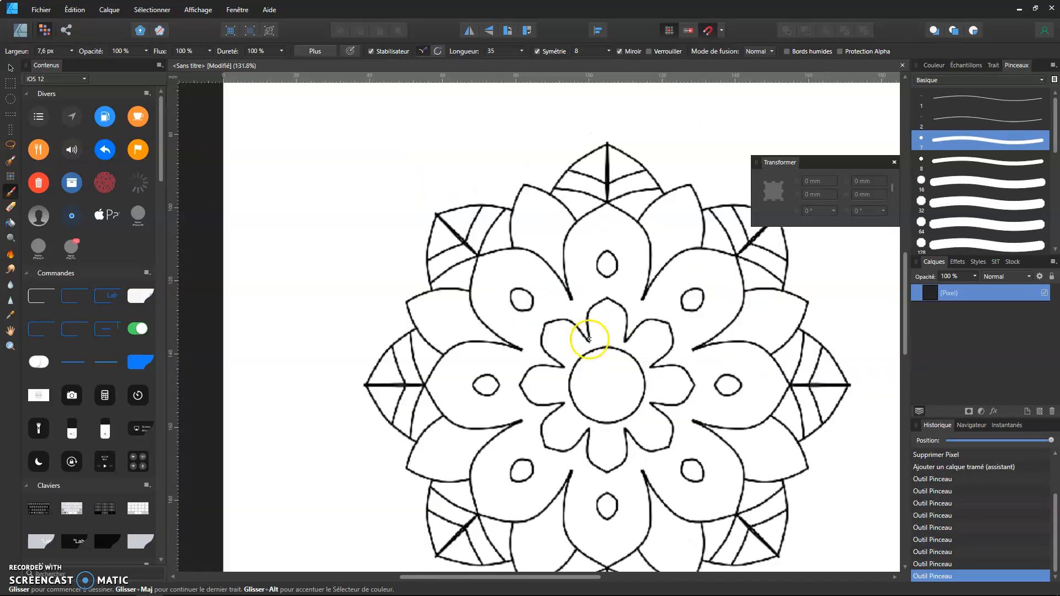
scroll(589, 339, "up", 4)
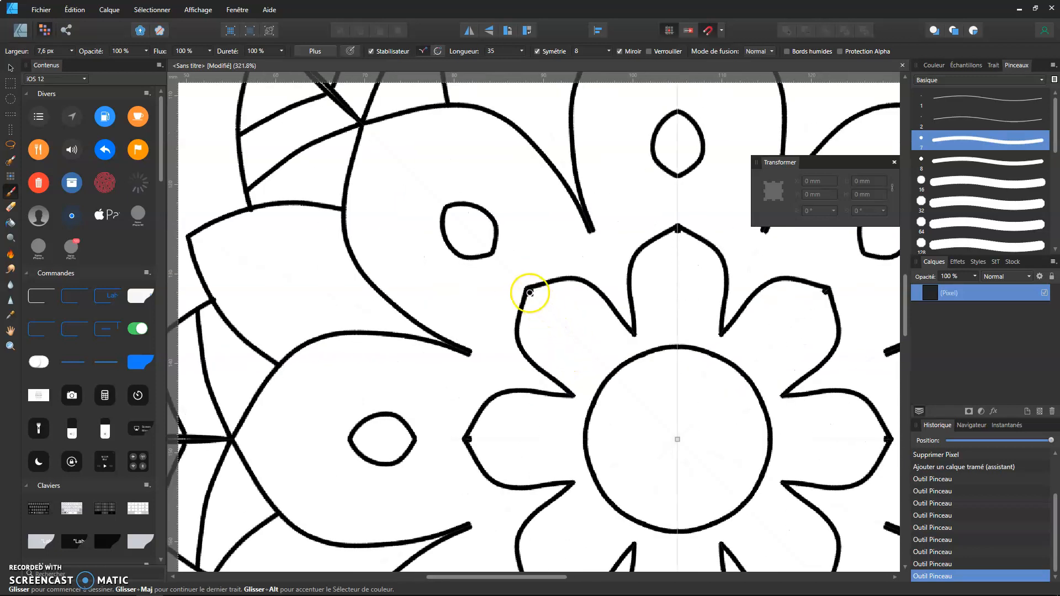
left_click_drag(529, 290, 627, 389)
Paint two concentric scalloped rings inside the central circle
scroll(646, 390, "down", 6)
scroll(643, 404, "up", 5)
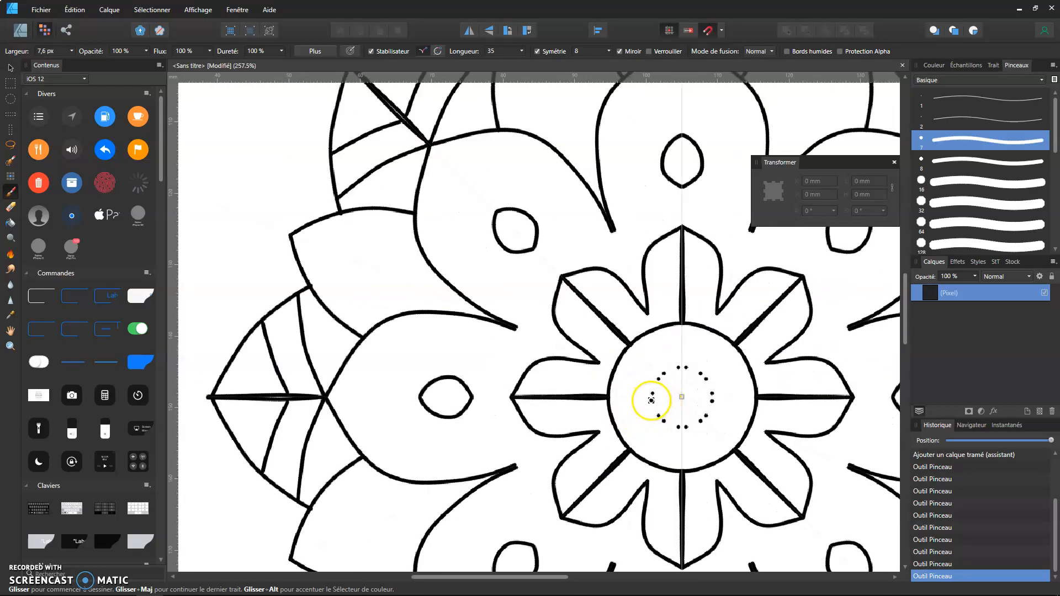
left_click_drag(638, 396, 642, 362)
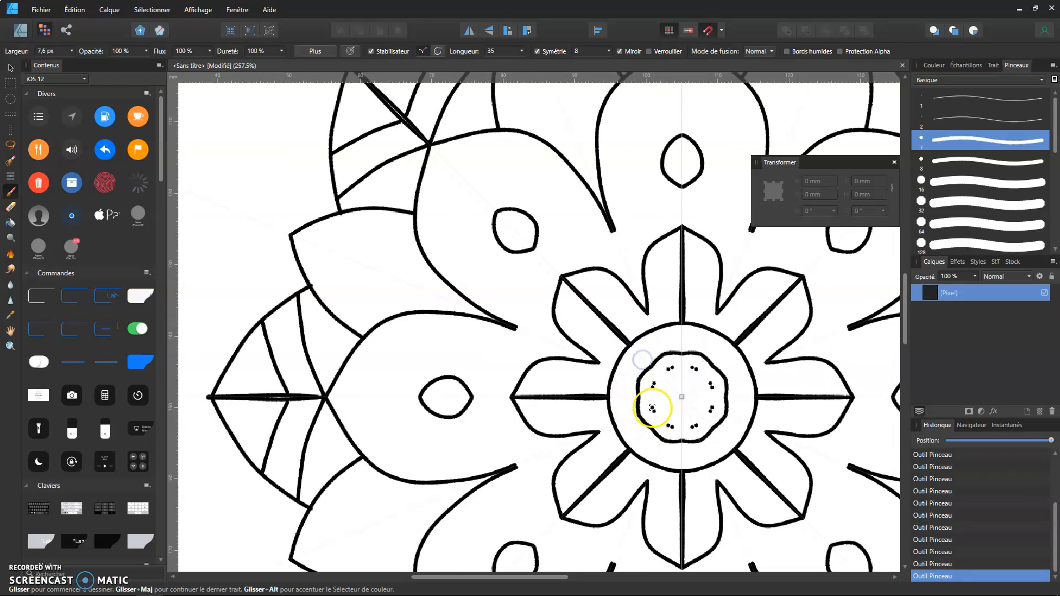
left_click_drag(649, 399, 664, 422)
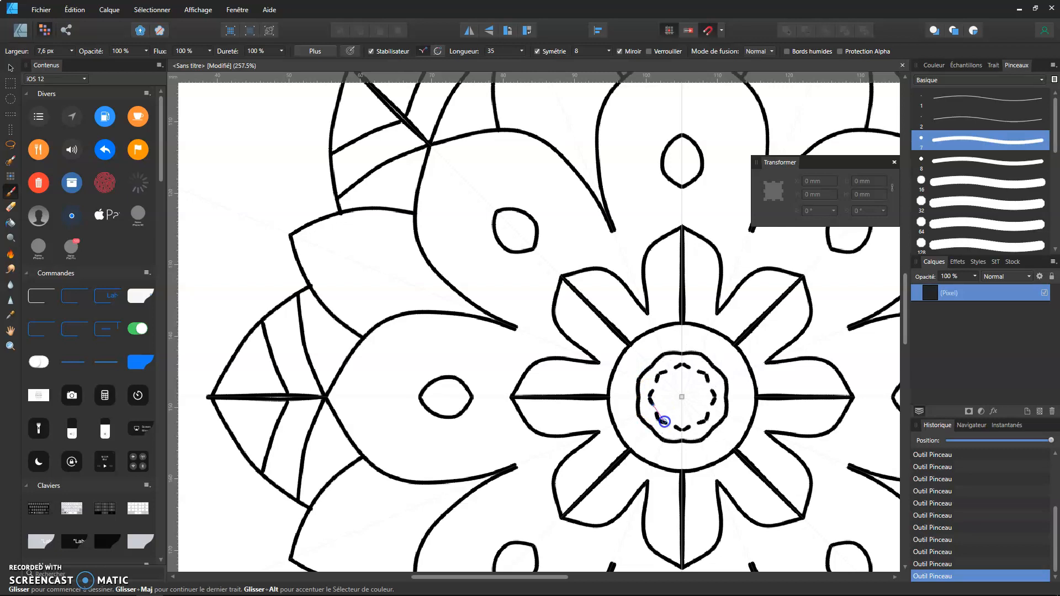
Paint an eight-pointed star outline around the flower, with lines joining its tips and inner corners to the outer petals
scroll(500, 314, "down", 5, "ctrl")
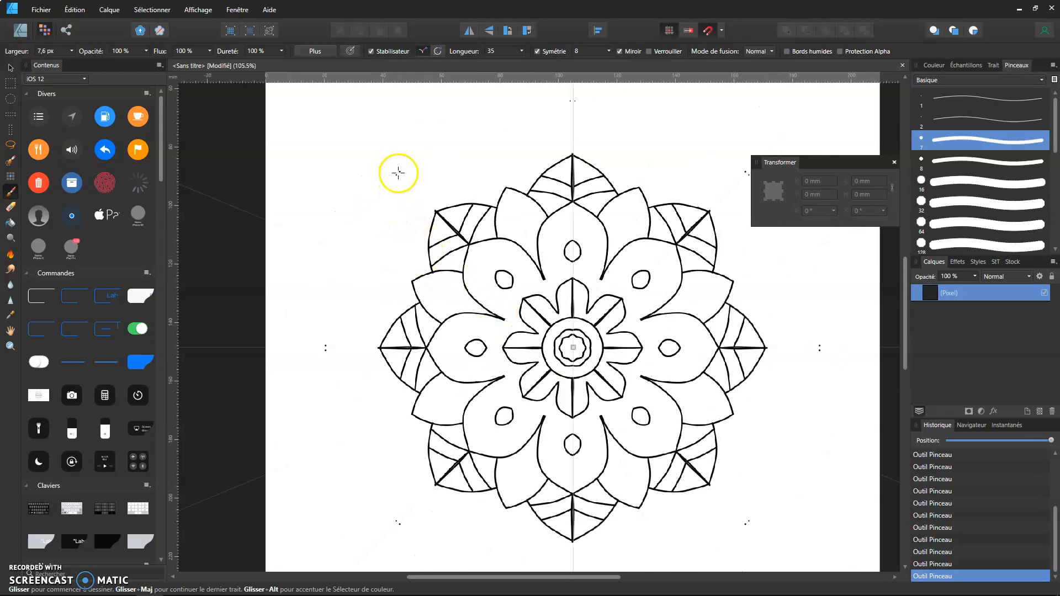
left_click_drag(398, 197, 385, 278)
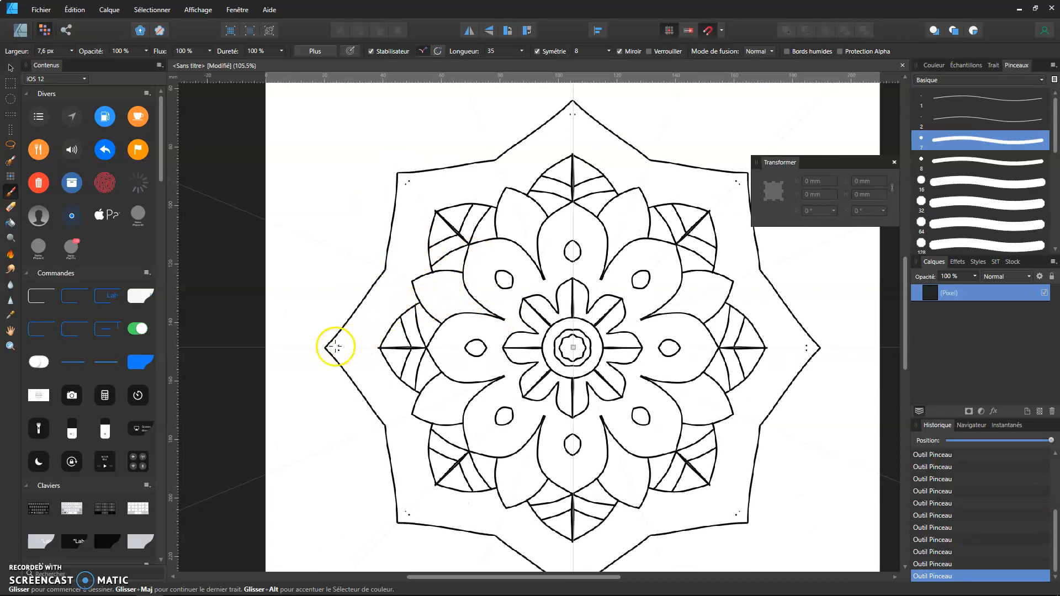
left_click_drag(364, 348, 397, 352)
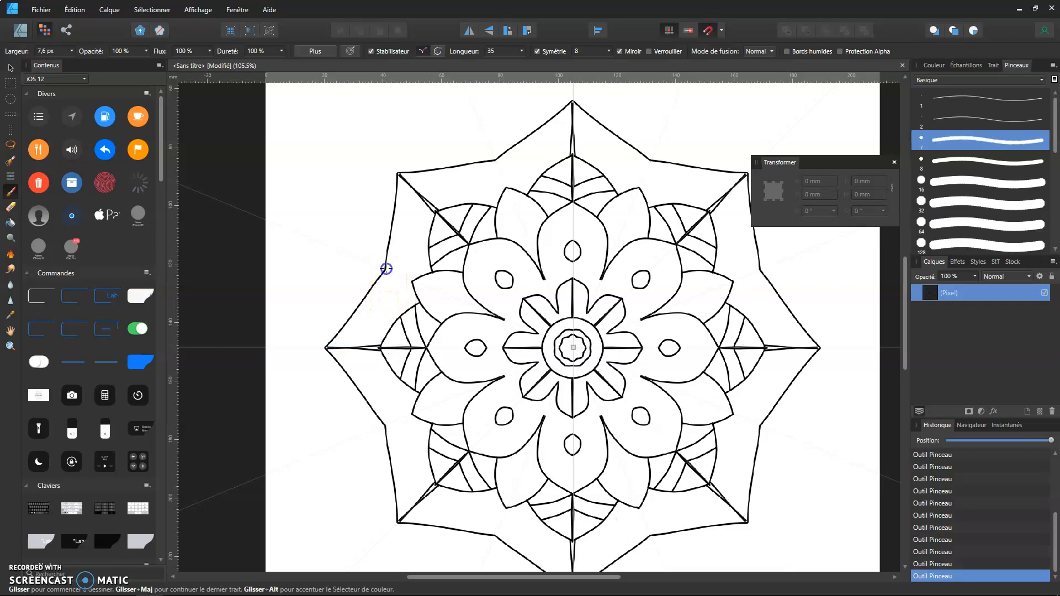
left_click_drag(406, 288, 424, 309)
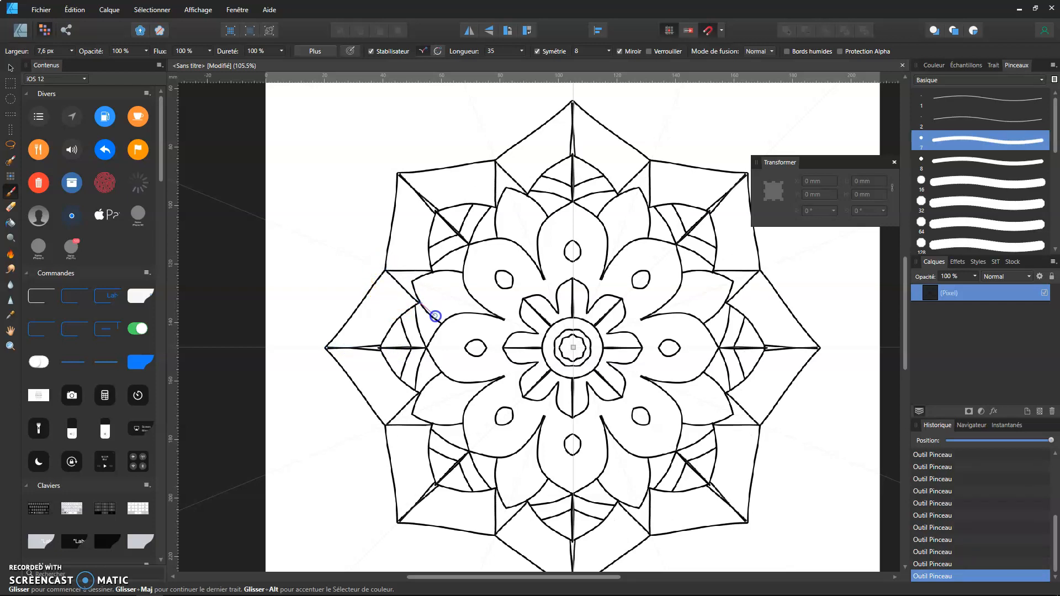
scroll(635, 313, "down", 5)
scroll(621, 351, "up", 4)
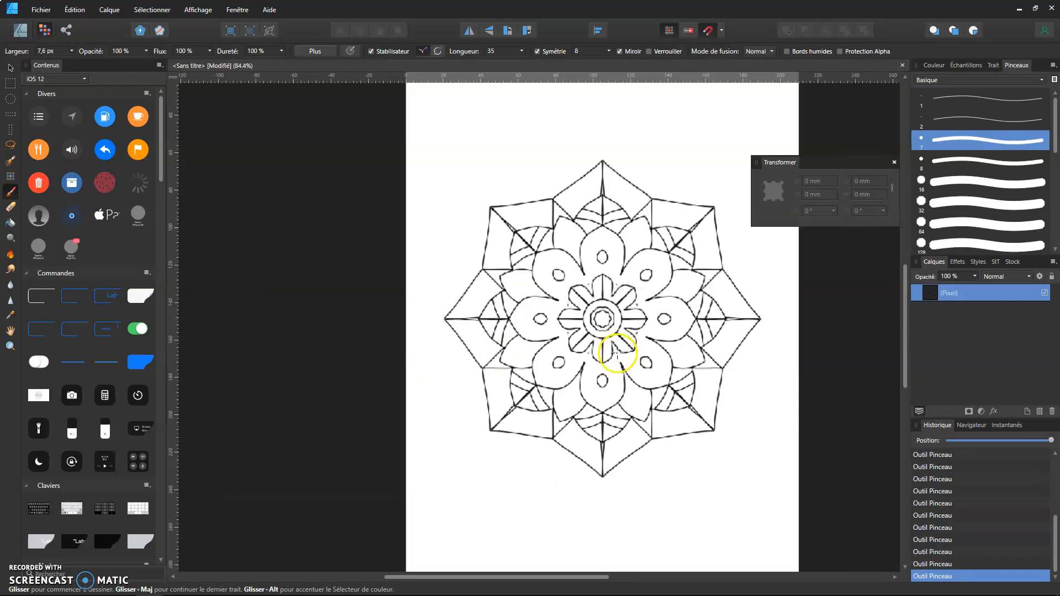
scroll(636, 331, "up", 3)
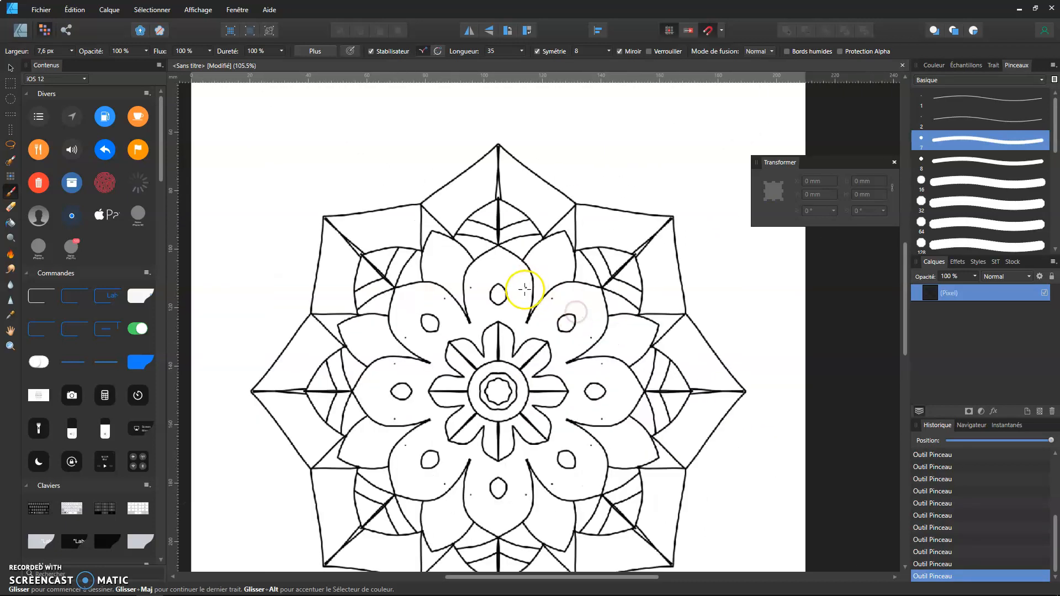
scroll(525, 278, "down", 3)
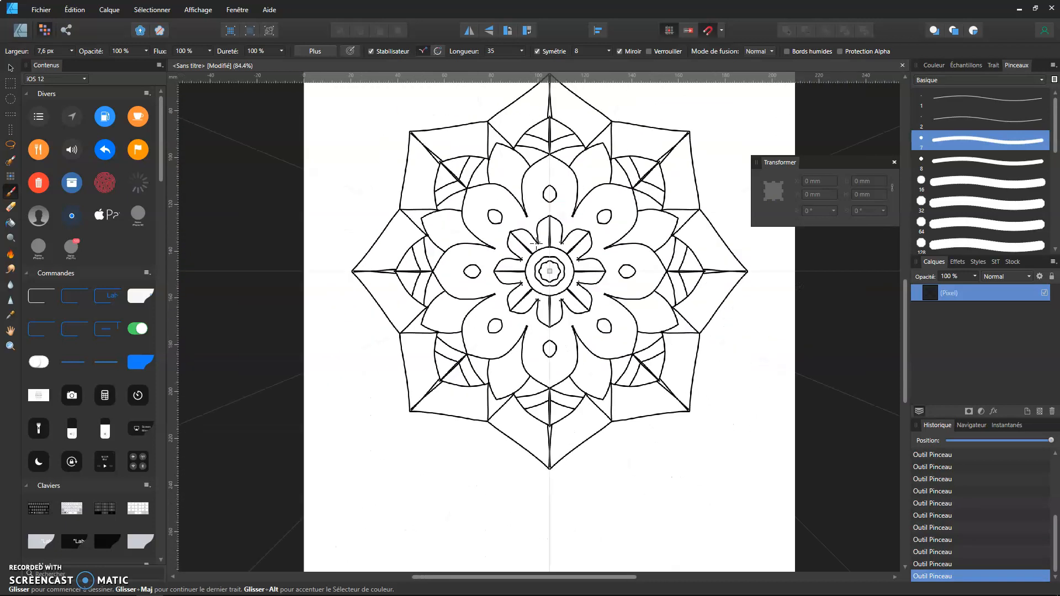
scroll(461, 166, "up", 2)
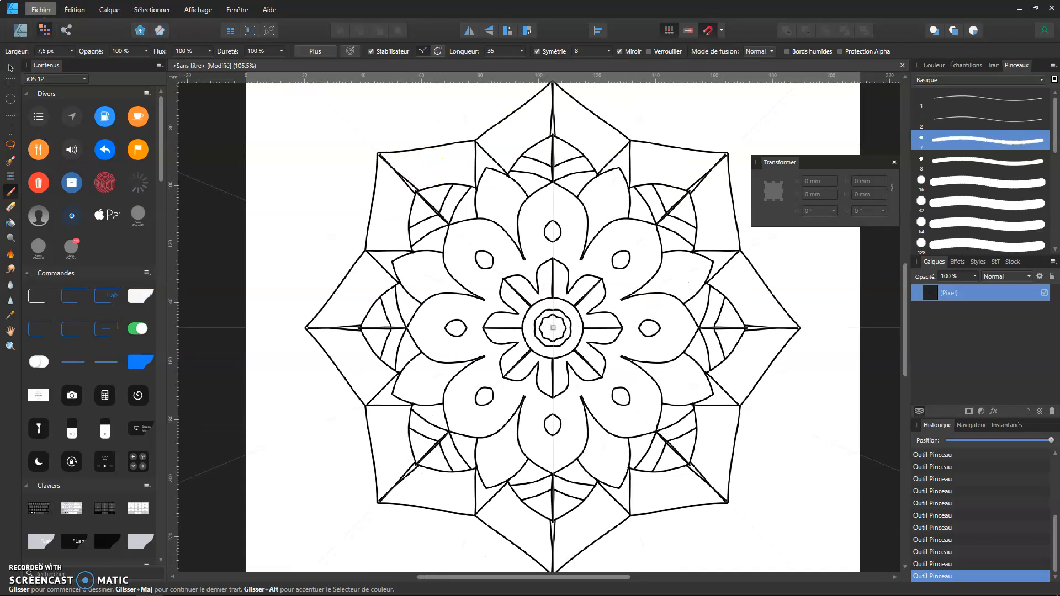
Examine the PNG export settings and the export area choices, leaving without exporting
left_click(39, 10)
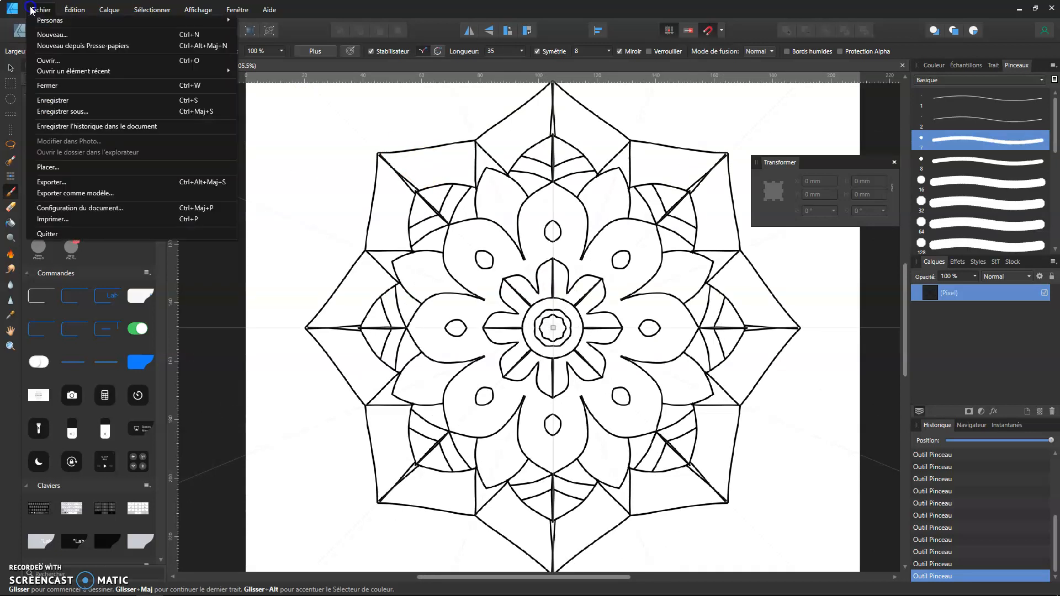
left_click(51, 182)
left_click(375, 220)
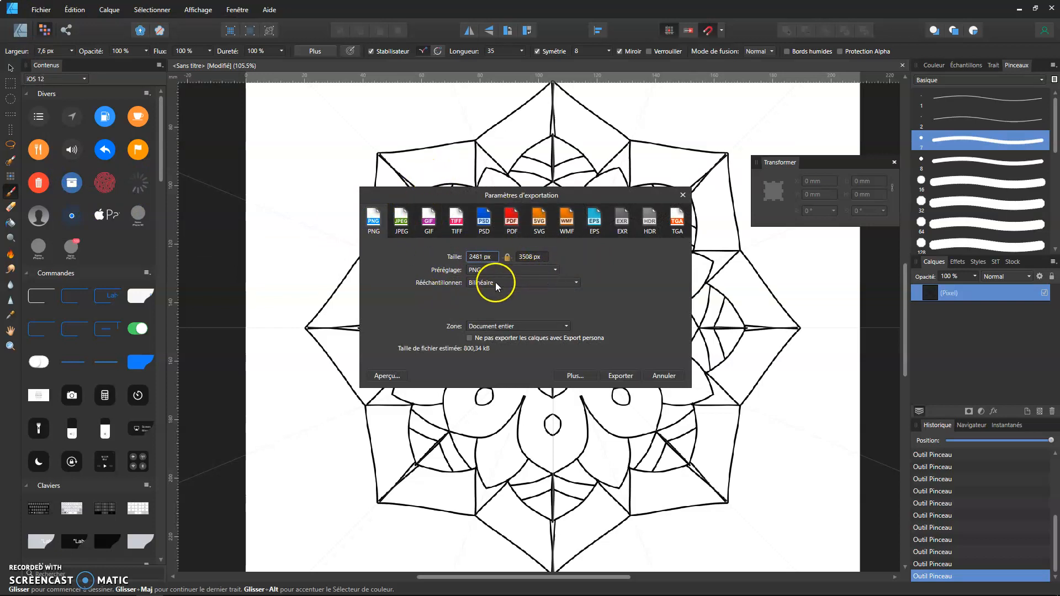
left_click(493, 326)
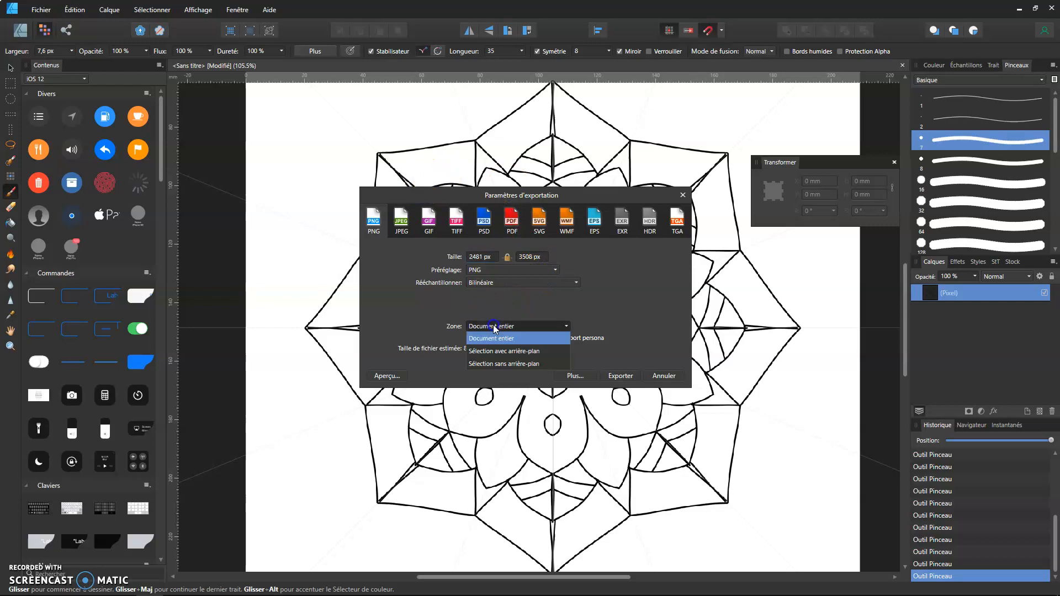
left_click(493, 325)
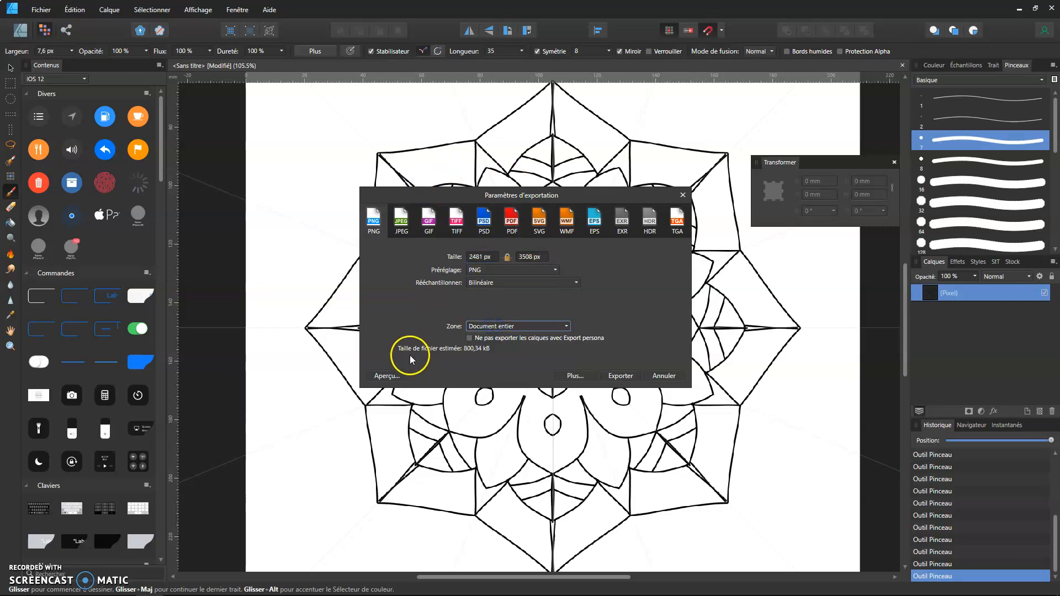
left_click(391, 370)
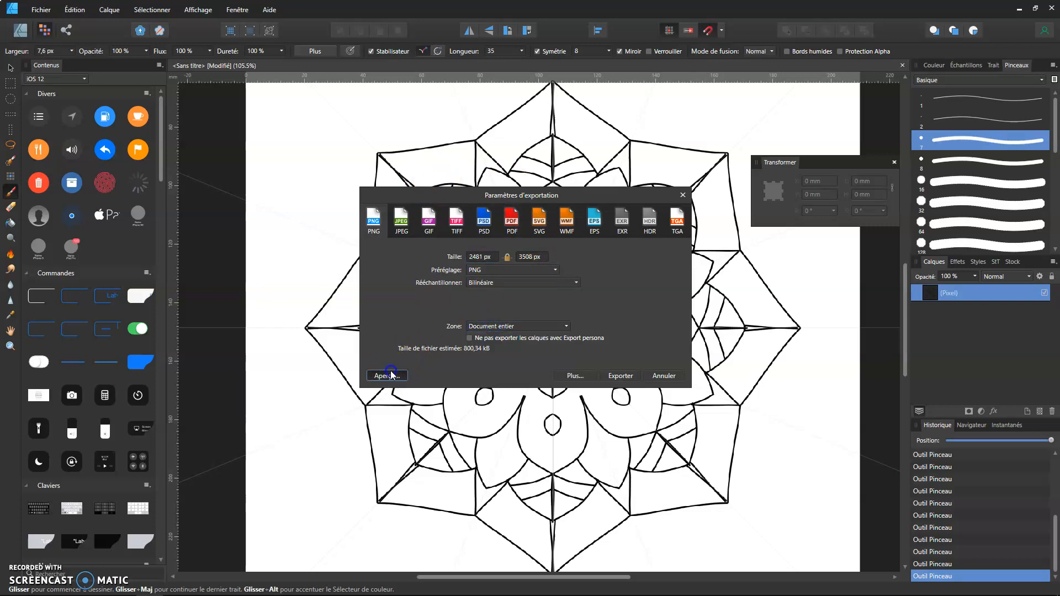
left_click(656, 376)
Enable the transparent background in the document's colour setup
left_click(42, 9)
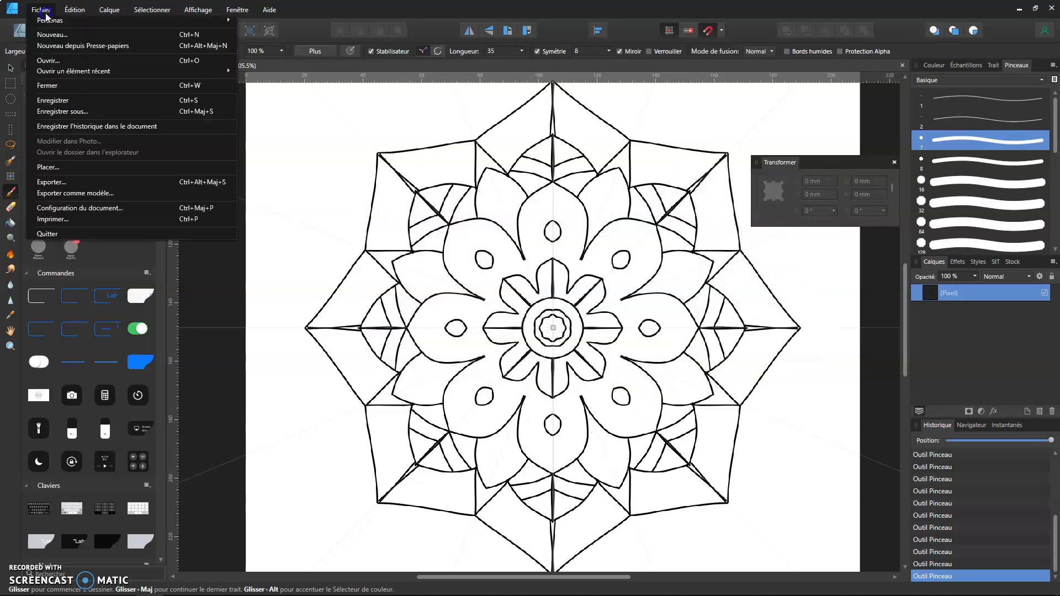
left_click(64, 208)
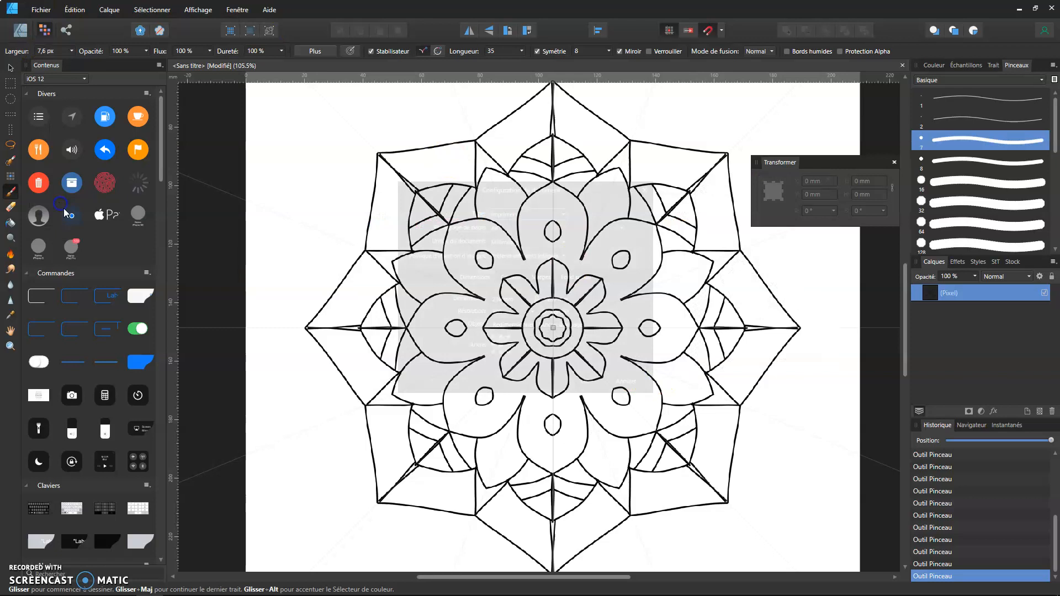
left_click(517, 278)
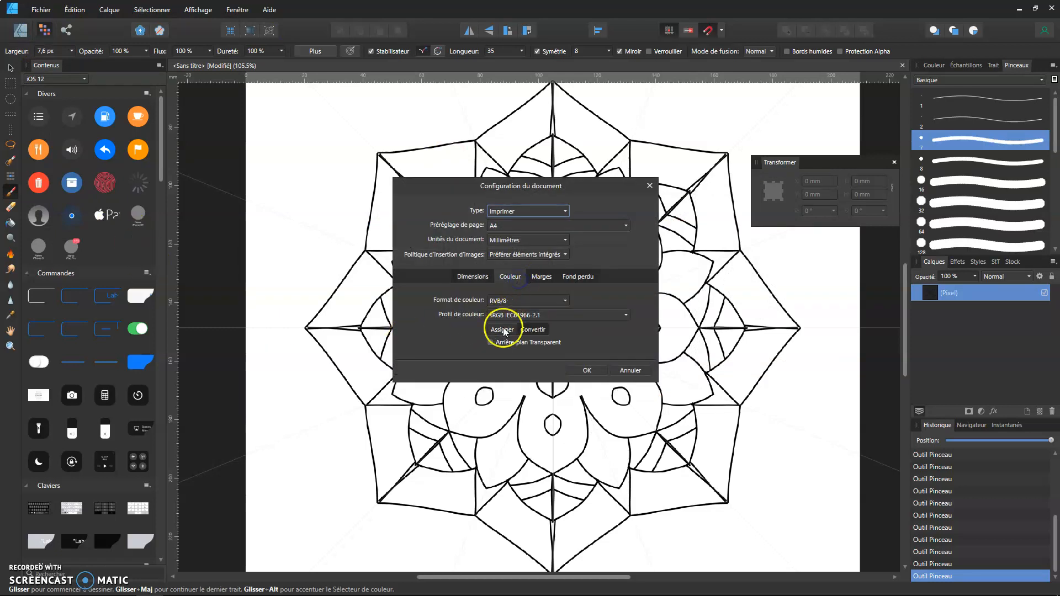
left_click(507, 343)
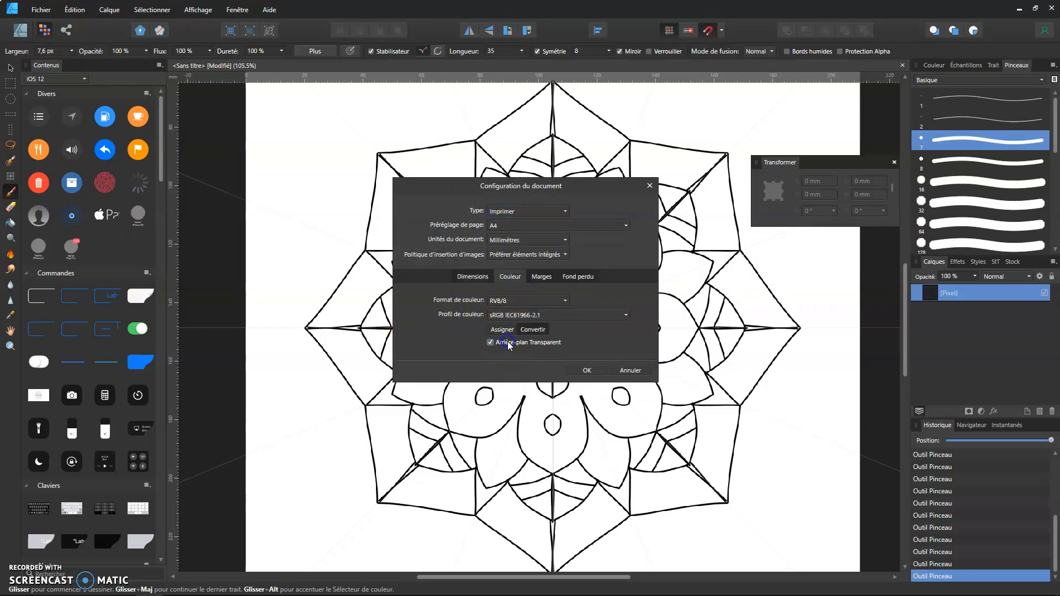
left_click(587, 370)
Preview the mandala's PNG export with its transparent background, and leave without exporting
left_click(41, 9)
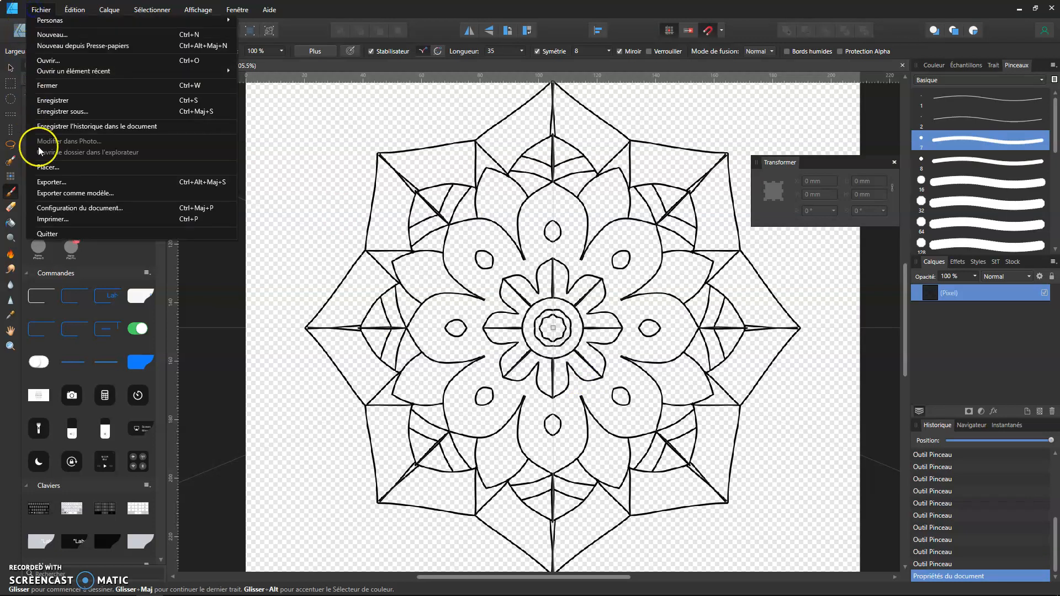
left_click(51, 180)
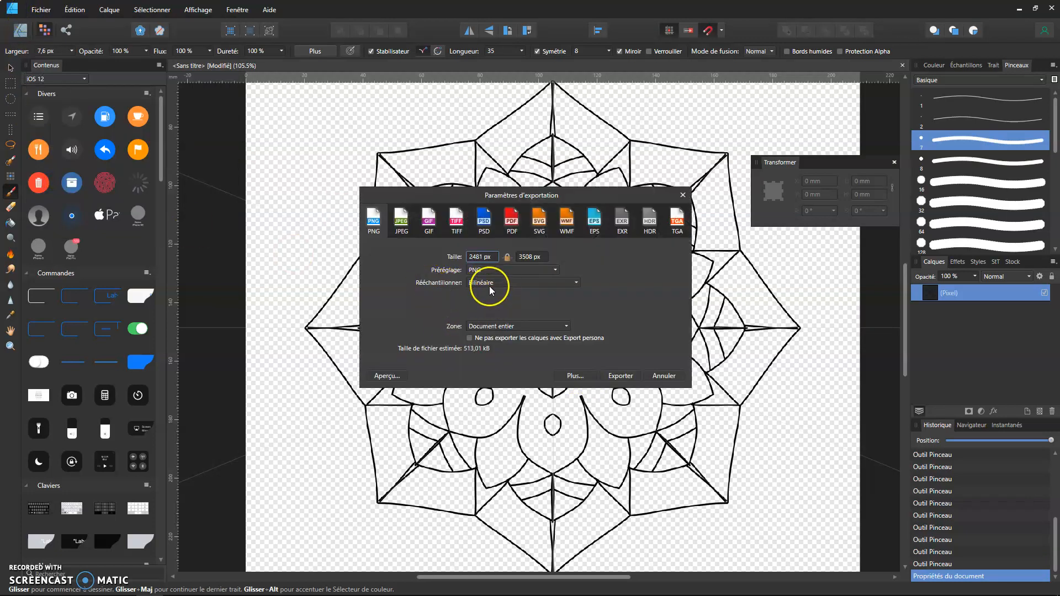
left_click(390, 374)
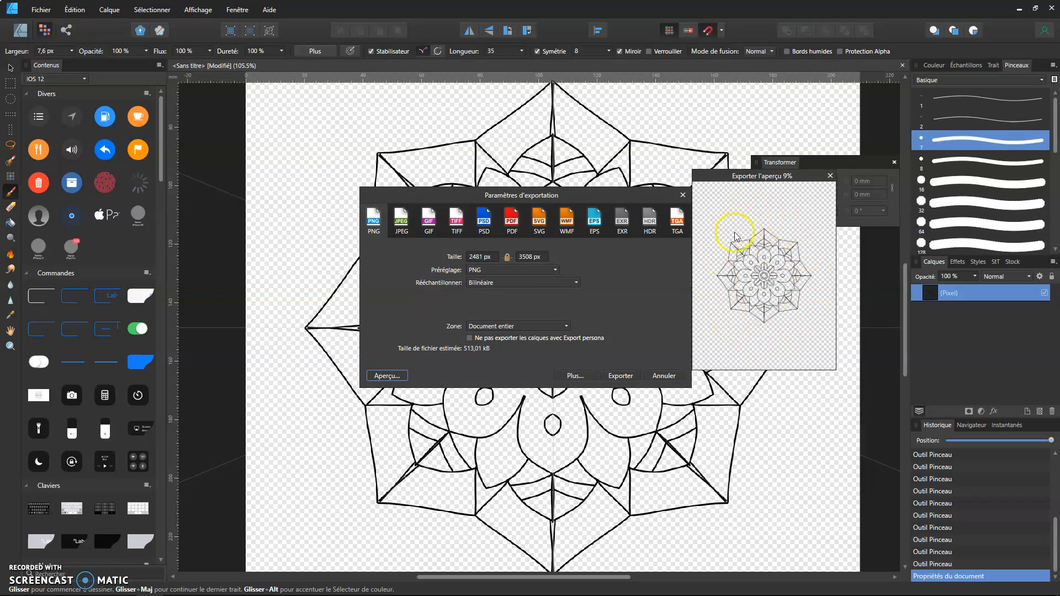
left_click(657, 377)
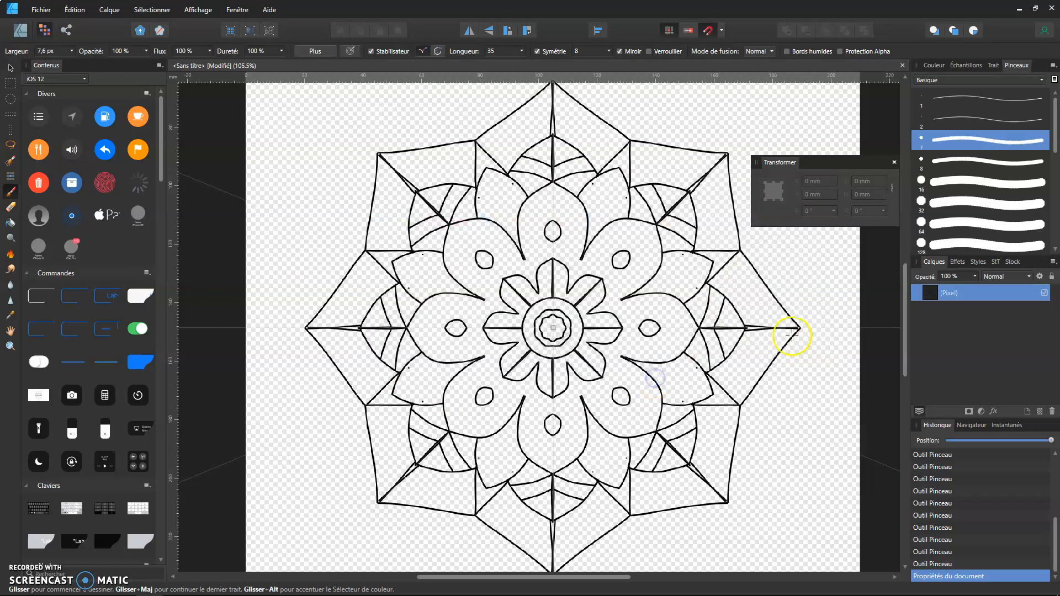
Flood-fill the central scalloped shape with magenta at 100, and the ring around it with magenta at 40
left_click(11, 223)
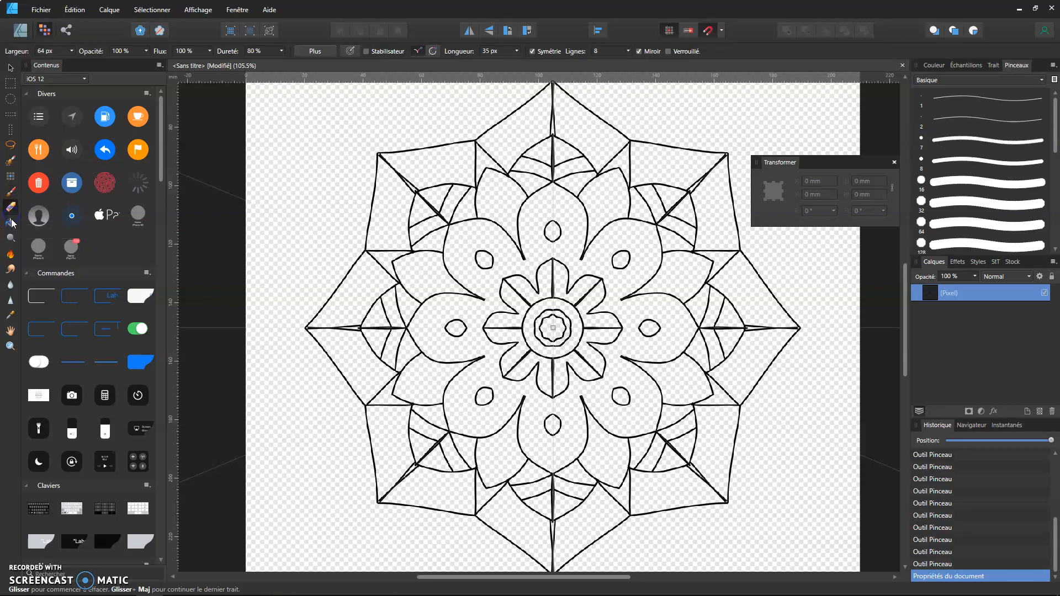
left_click(934, 66)
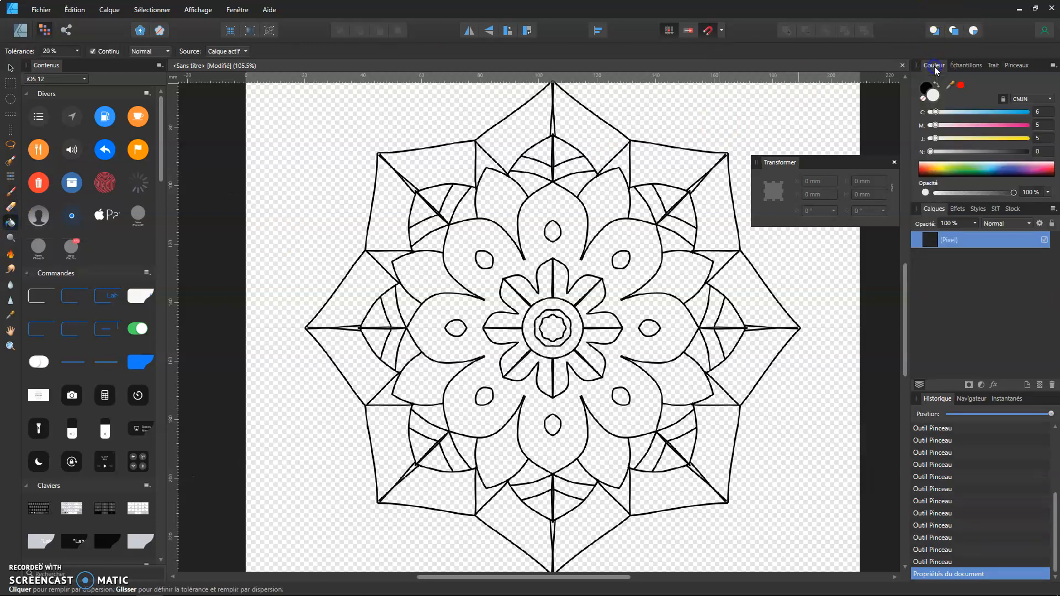
left_click_drag(988, 127, 1047, 132)
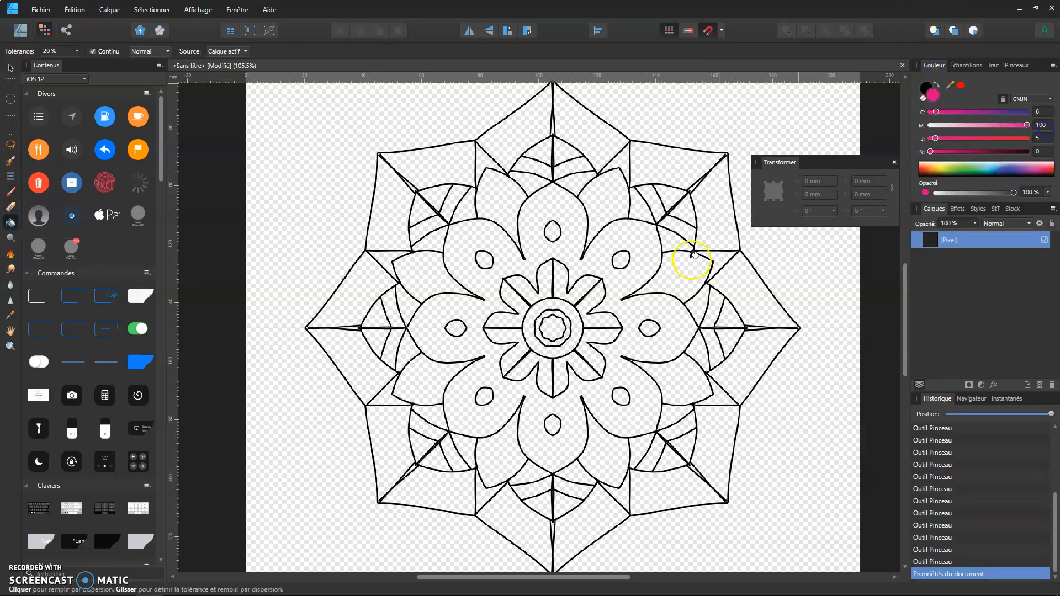
left_click(552, 328)
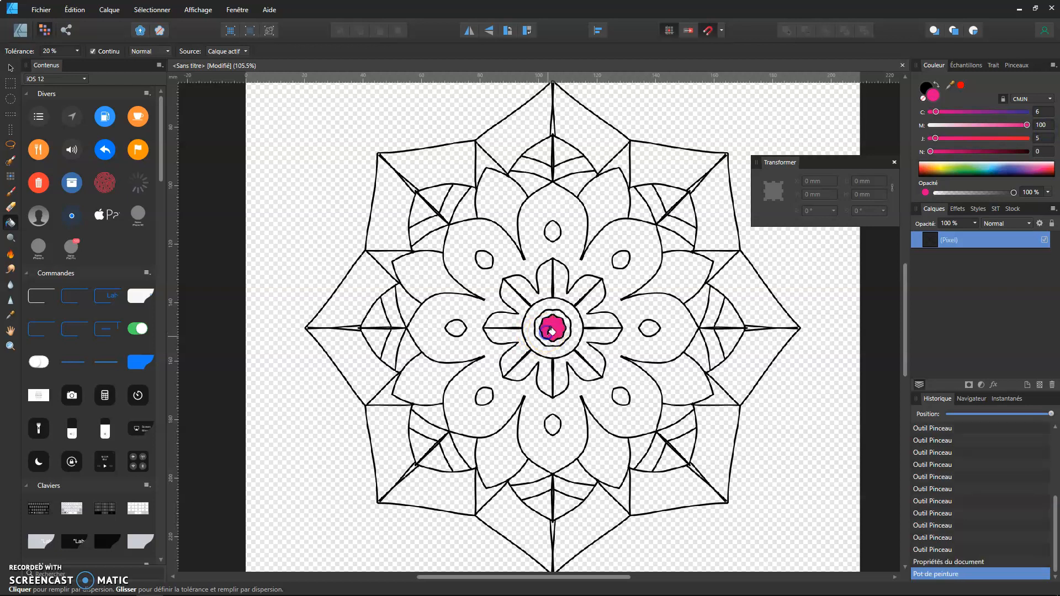
left_click(970, 125)
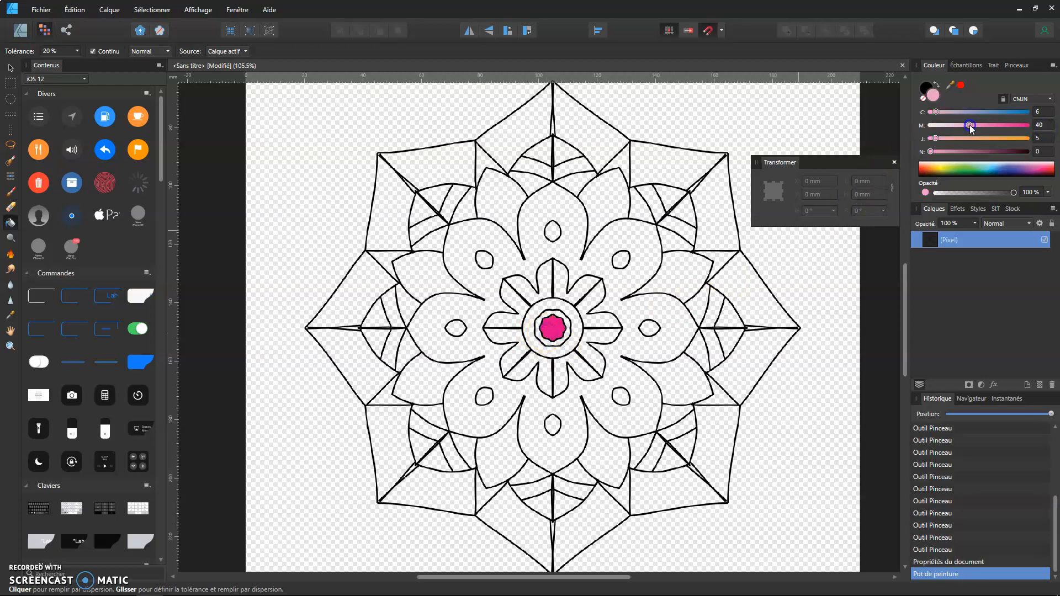
left_click(551, 310)
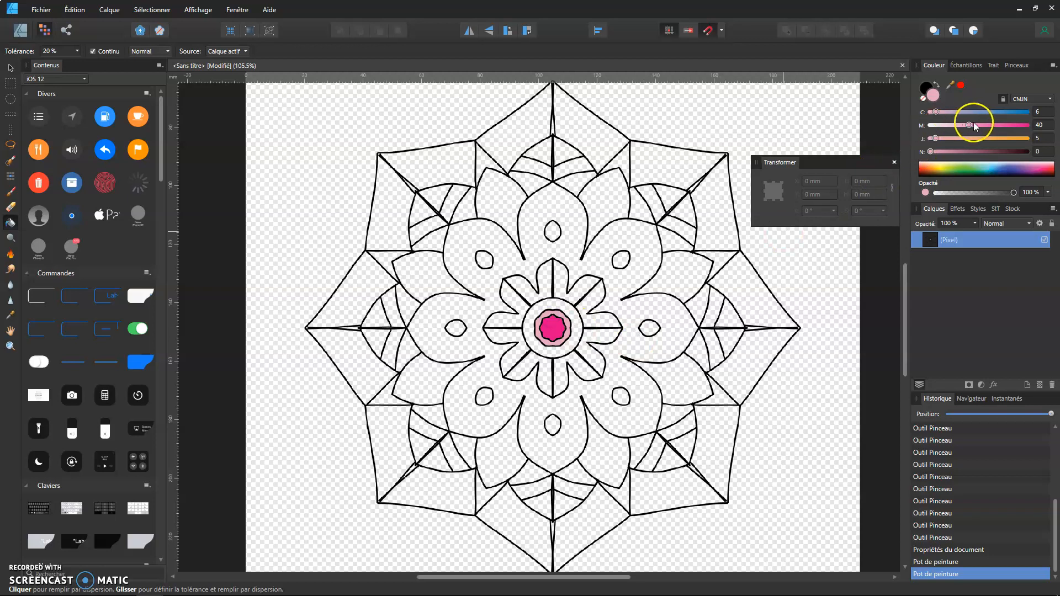
Flood-fill the outer band of the central circle with cyan at 22 and magenta at 53
left_click(983, 125)
left_click(951, 112)
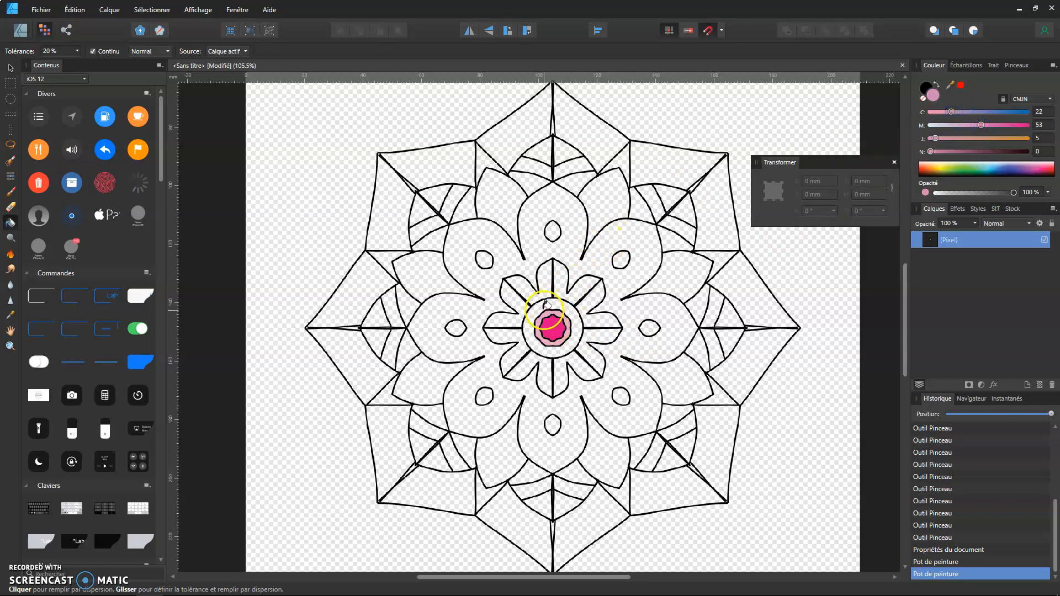
left_click(545, 305)
Flood-fill all small inner petals with magenta at 31, and the large petals around them with yellow raised to 28
left_click(961, 125)
left_click(551, 288)
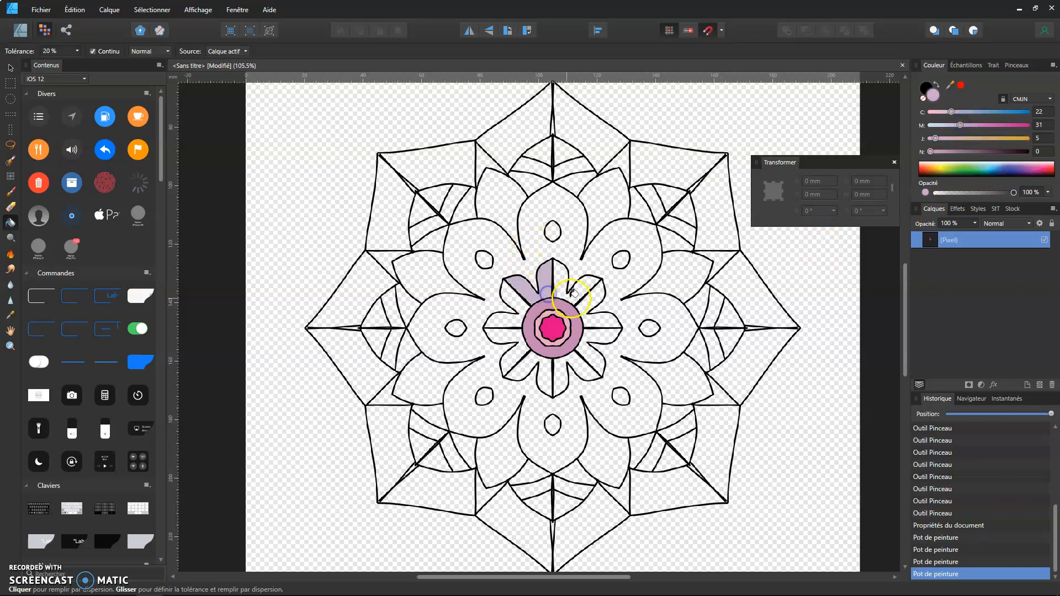
left_click(574, 292)
left_click(589, 316)
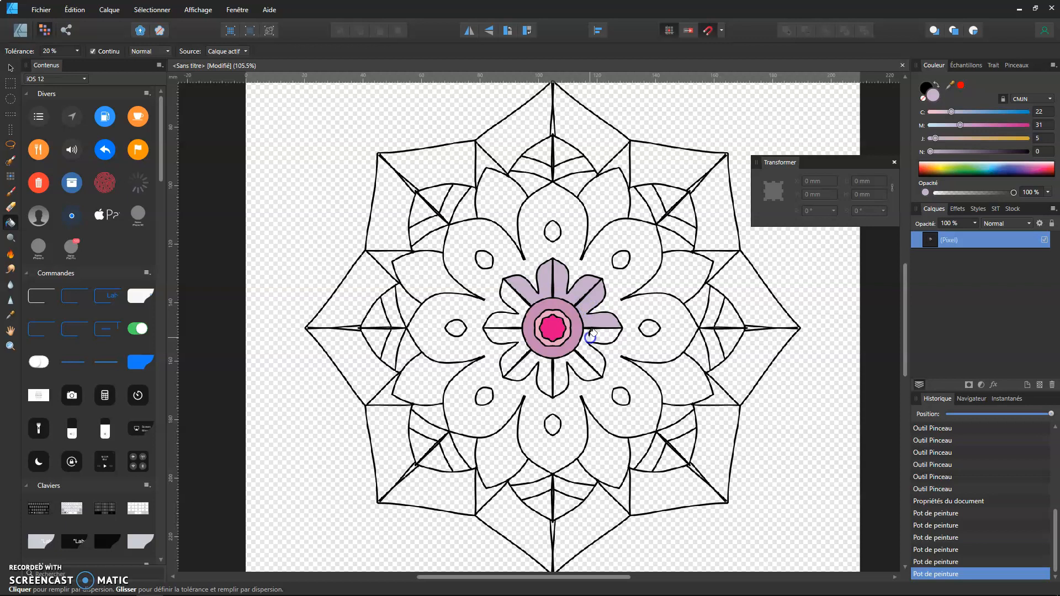
left_click(585, 349)
left_click(563, 366)
left_click(547, 366)
left_click(507, 360)
left_click(510, 325)
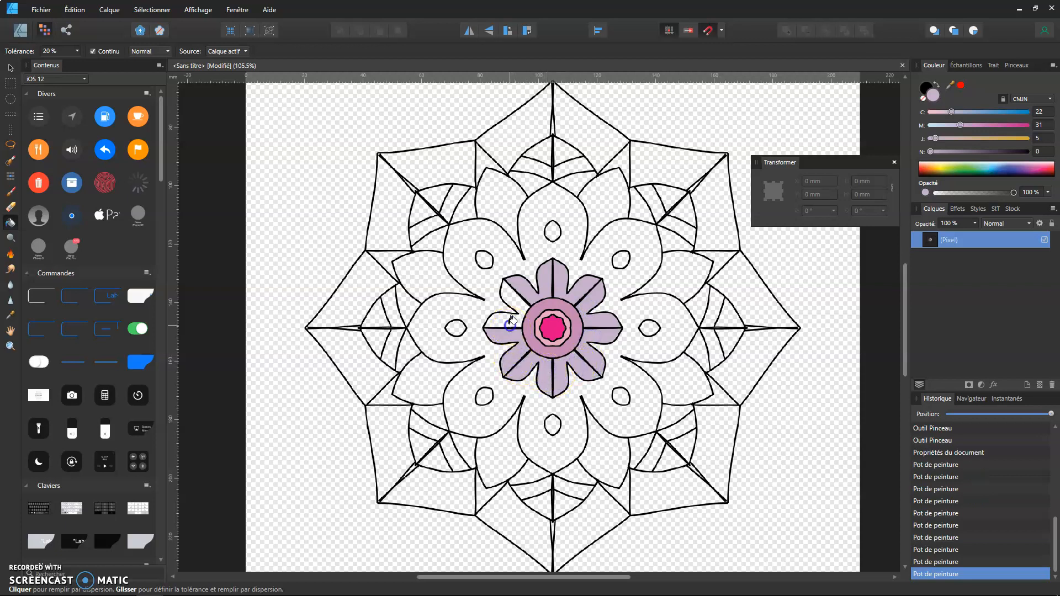
left_click(512, 293)
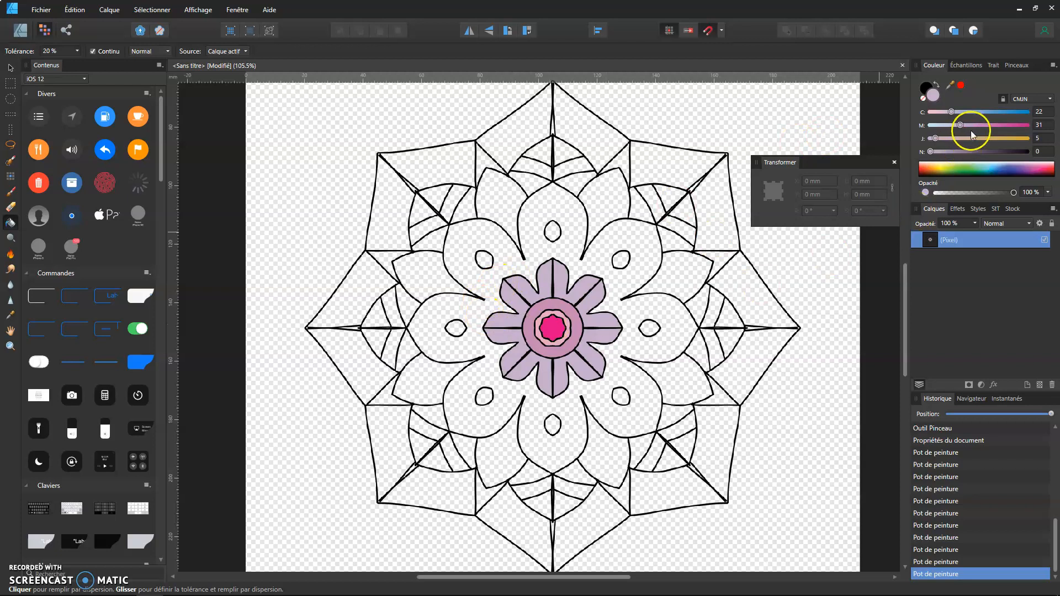
left_click(969, 138)
left_click(532, 247)
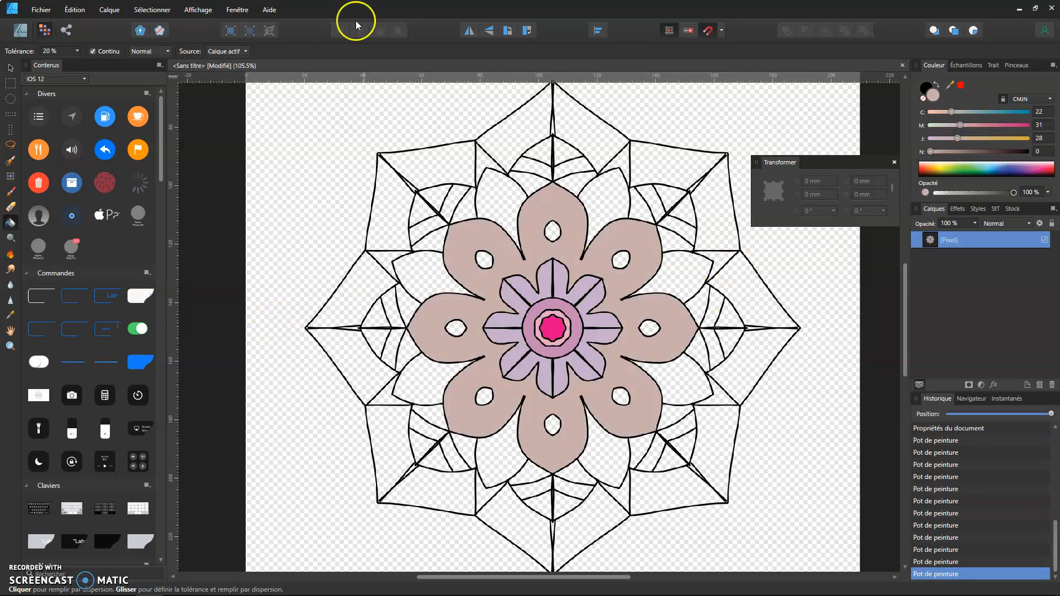
Close the mandala document without saving it, and create a new blank portrait document
left_click(903, 66)
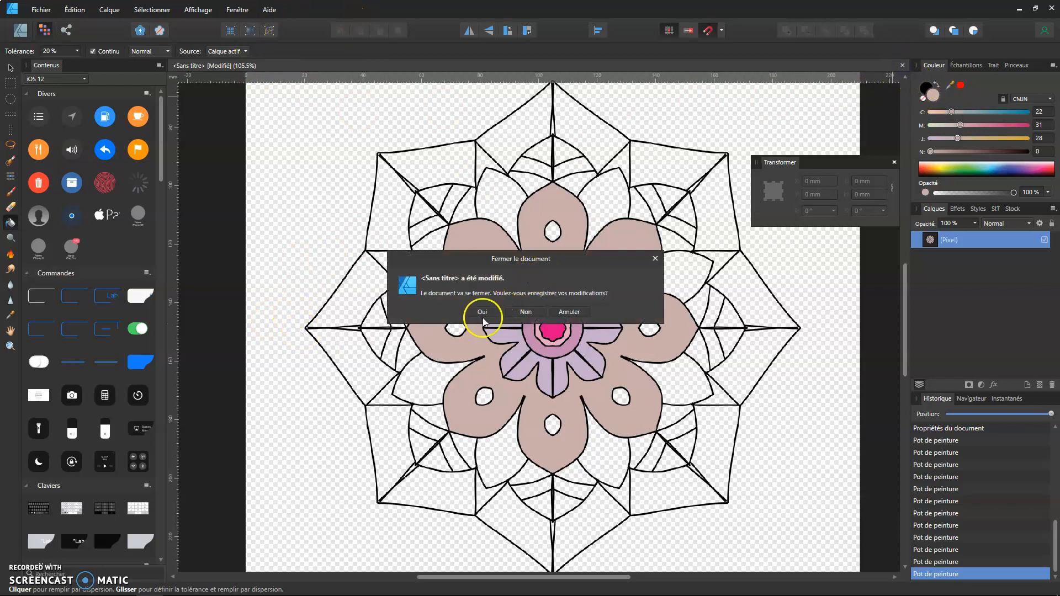
left_click(524, 312)
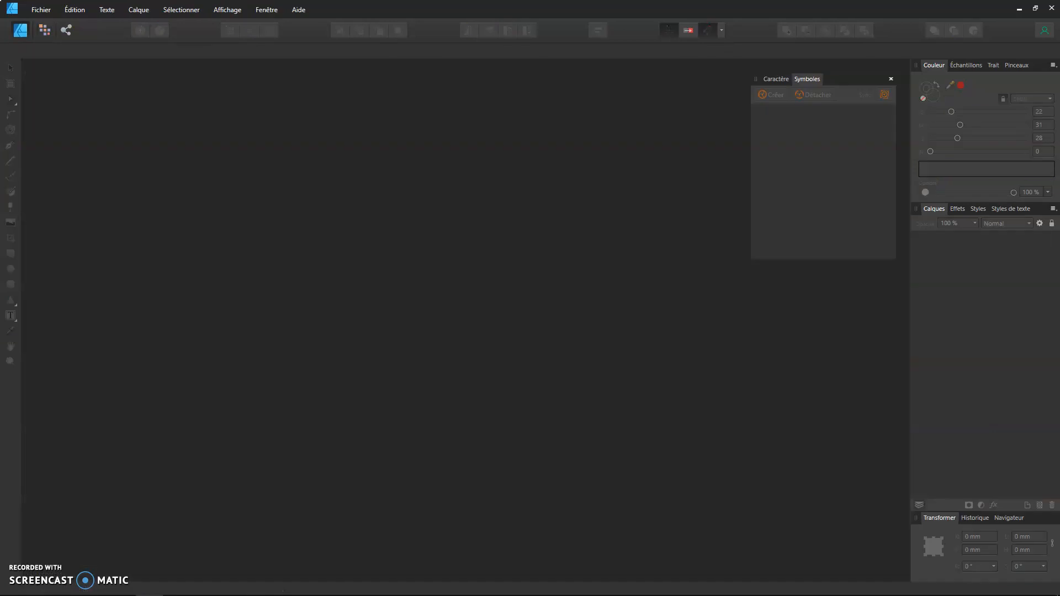
left_click(40, 9)
left_click(50, 35)
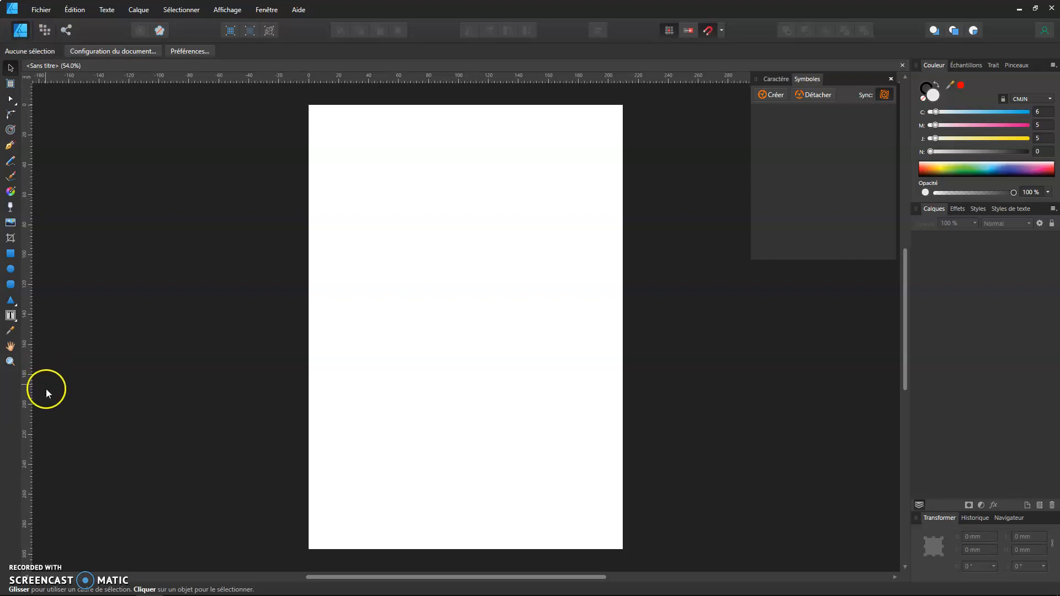
Place a vertical and a horizontal ruler guide that cross at the centre of the page
left_click_drag(27, 363, 466, 345)
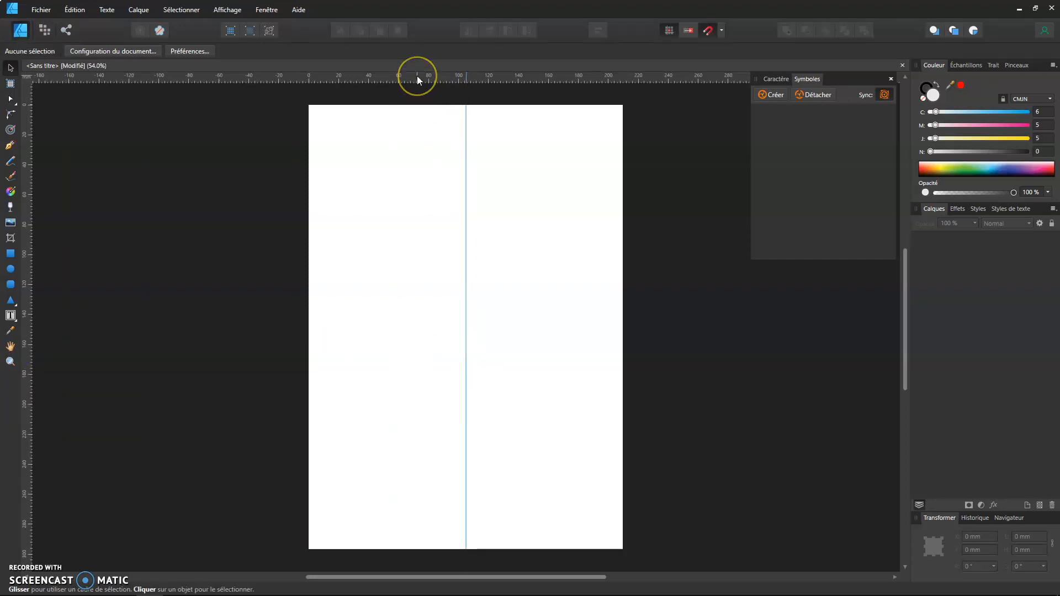
left_click_drag(417, 75, 412, 326)
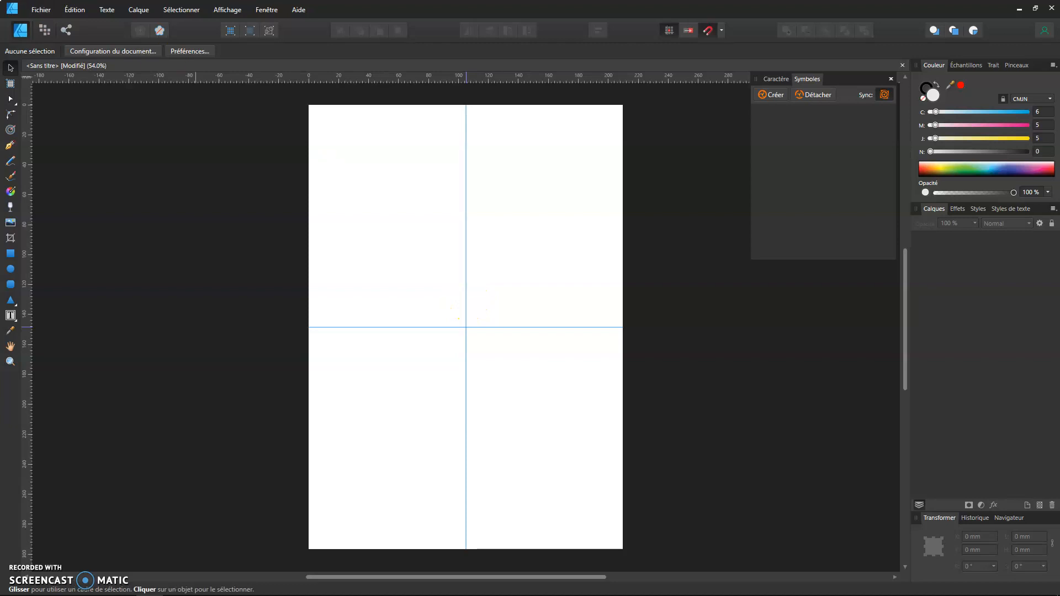
Draw a 105 mm square from the guides' crossing up to the page's left edge, and remove its fill
left_click(10, 254)
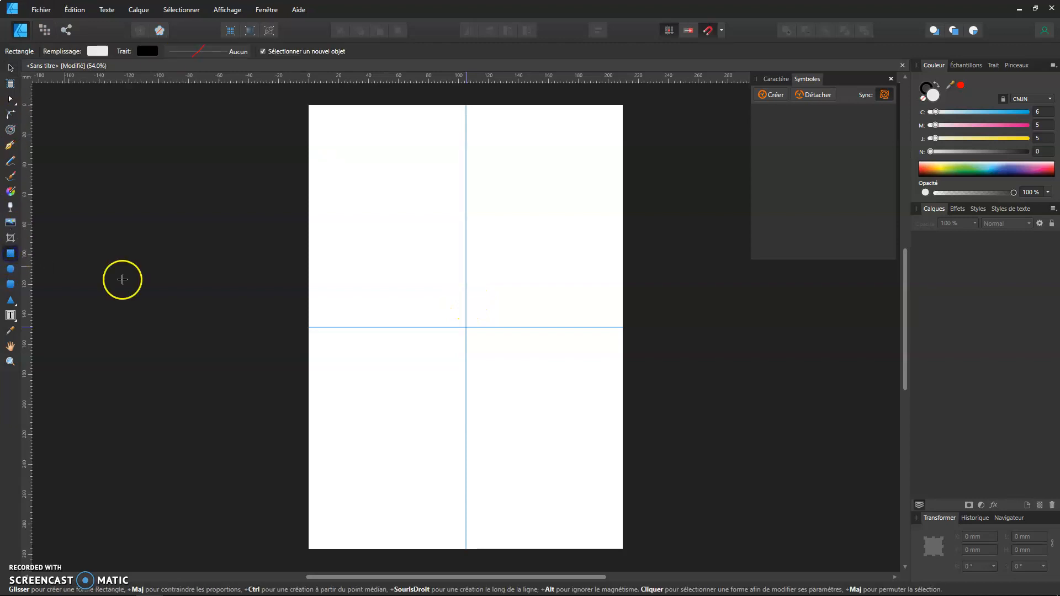
left_click_drag(466, 327, 324, 159)
left_click(10, 67)
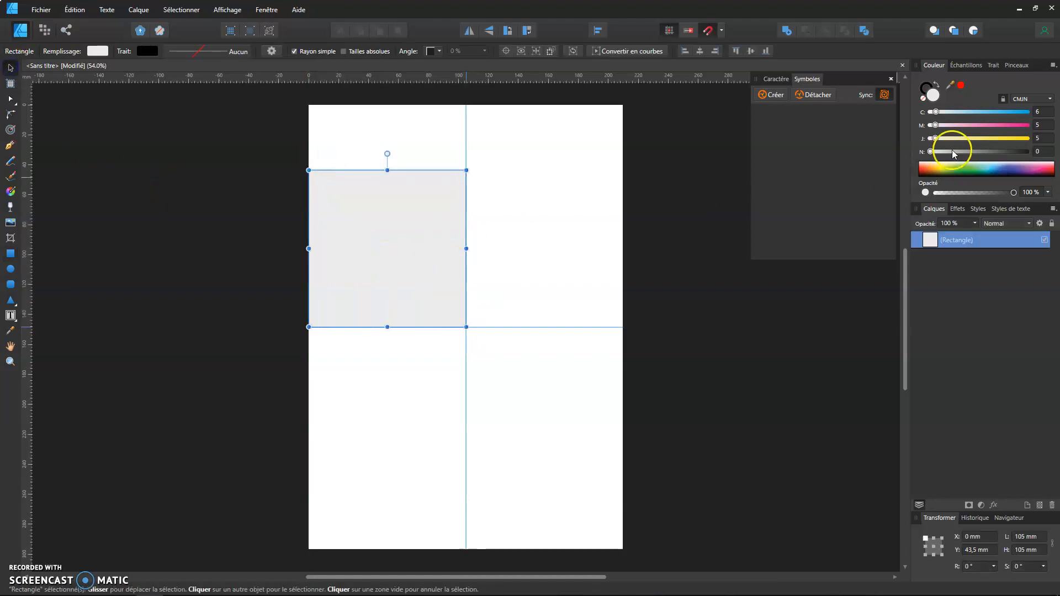
left_click(925, 100)
left_click(925, 100)
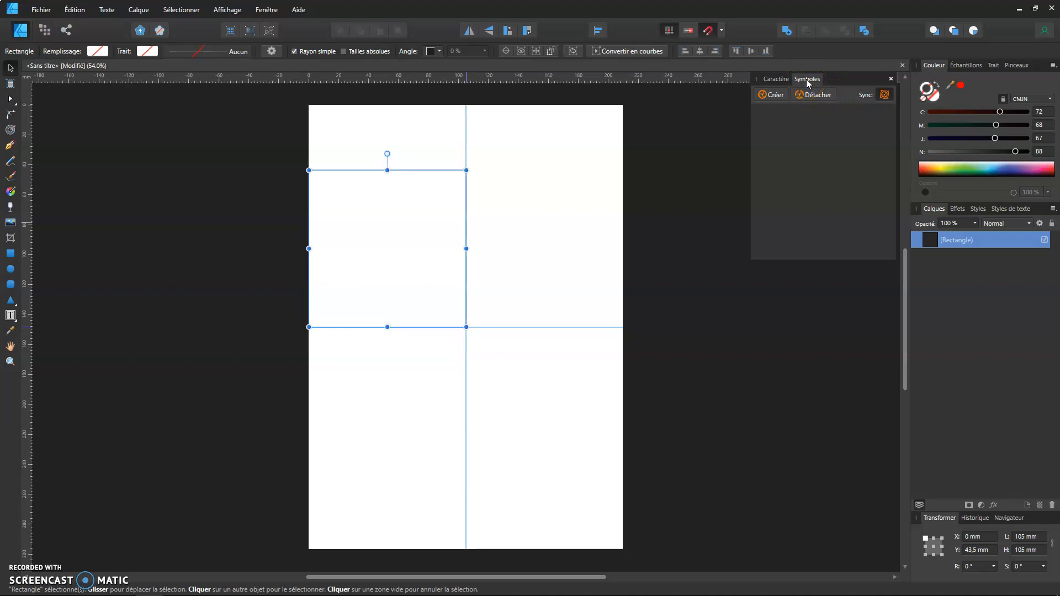
Check that the Symbols studio is enabled, and create a symbol from the square
left_click(220, 12)
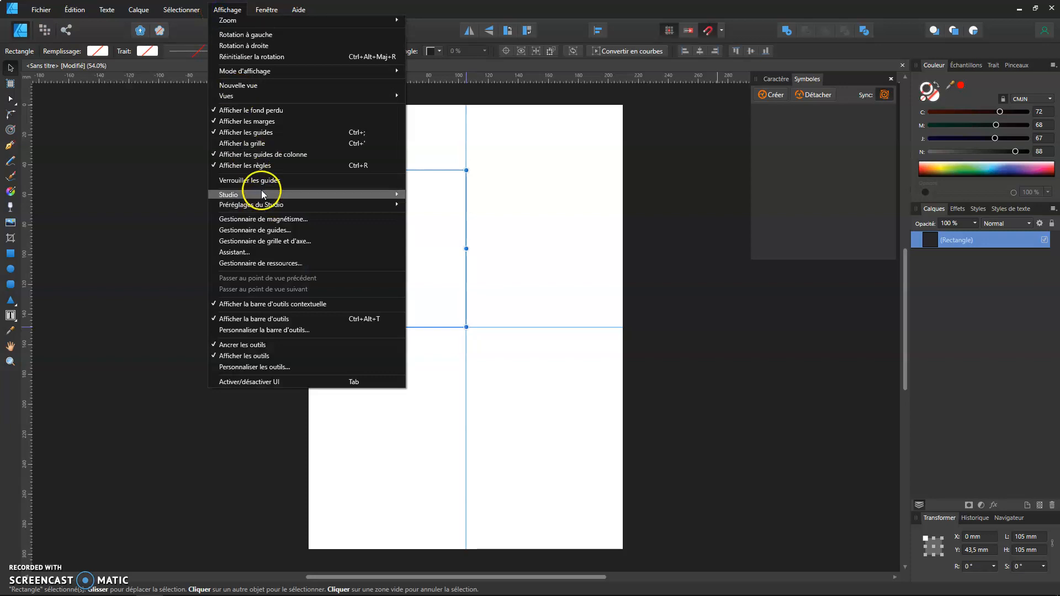
mouse_move(263, 196)
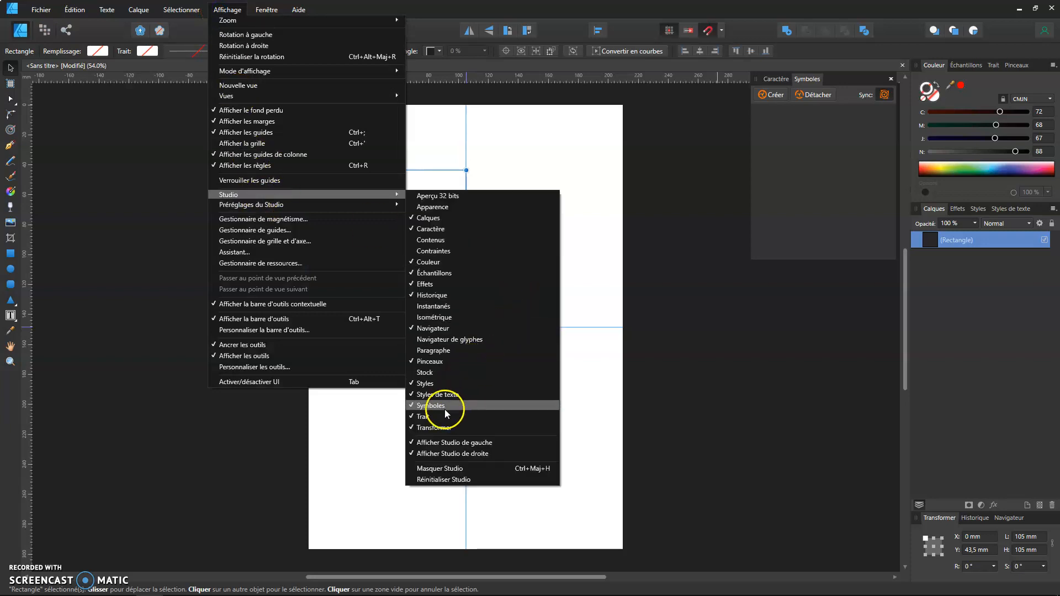
left_click(856, 124)
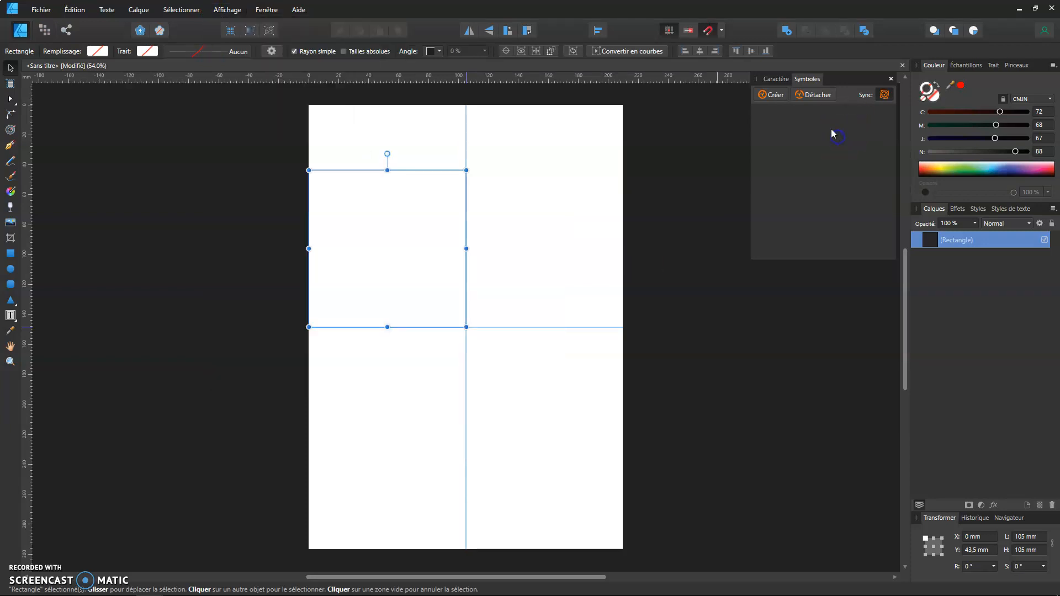
left_click(773, 98)
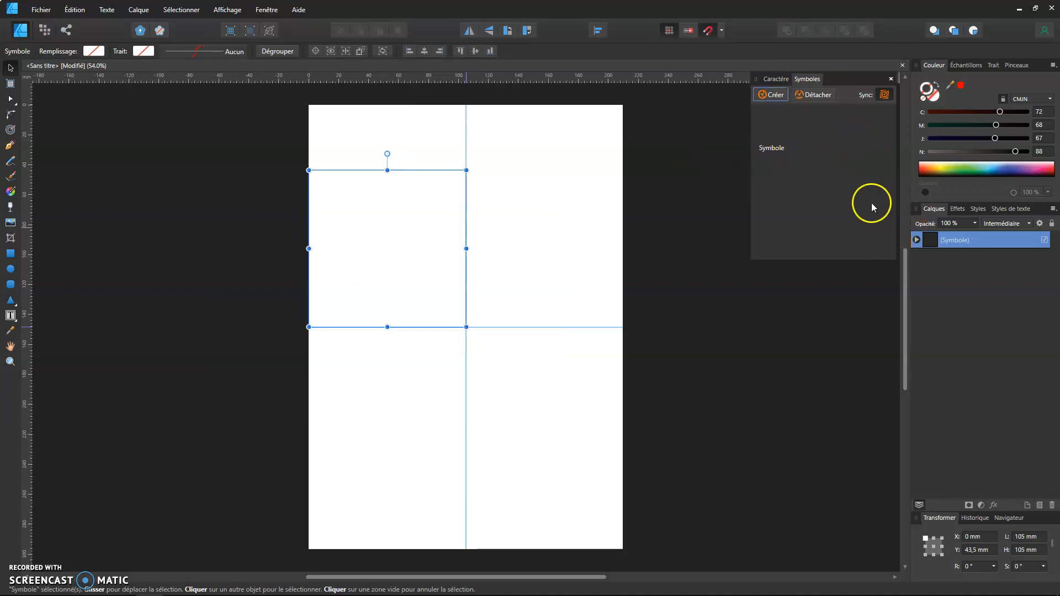
Expand the symbol in the layer list and rename its rectangle as Masque
left_click(917, 240)
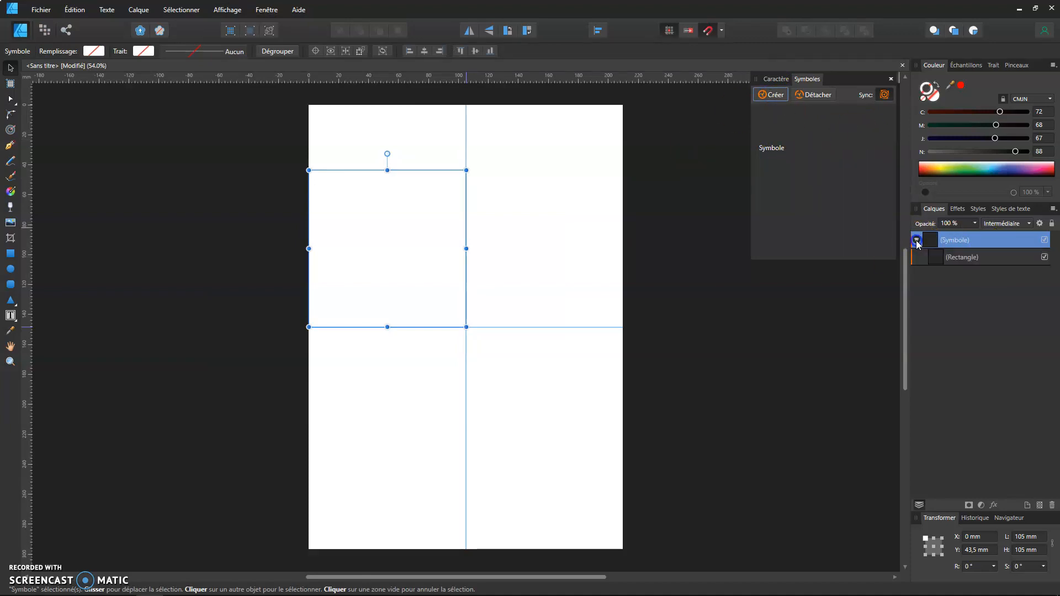
left_click(976, 259)
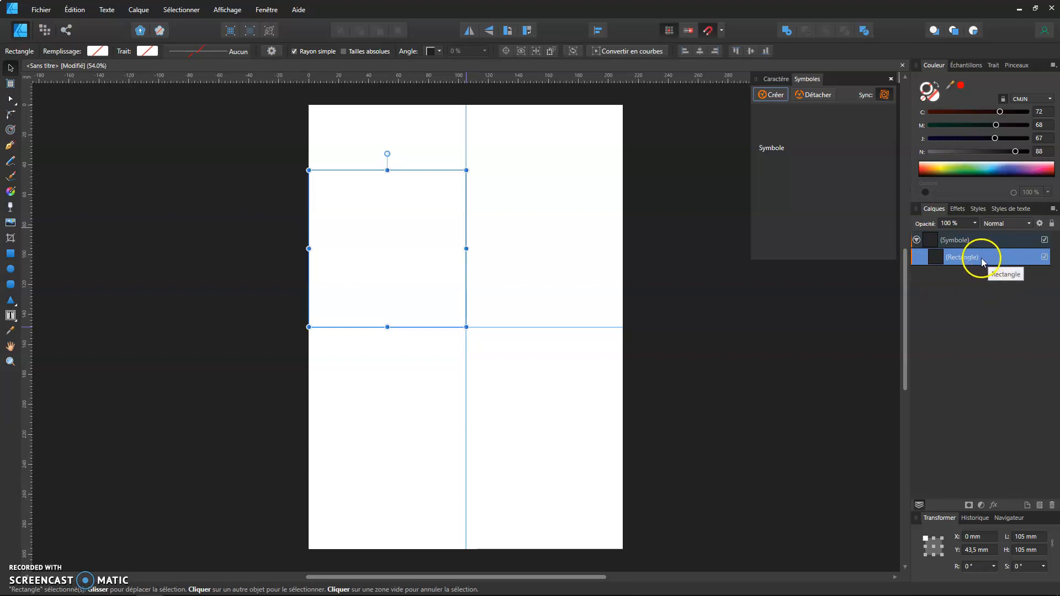
double_click(976, 257)
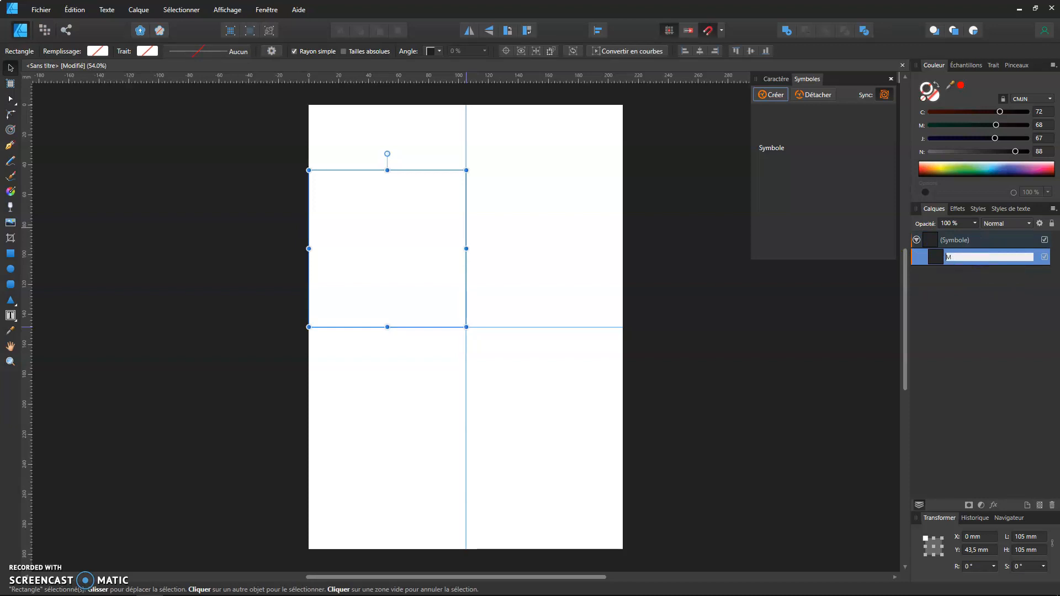
type("Masque")
key("Return")
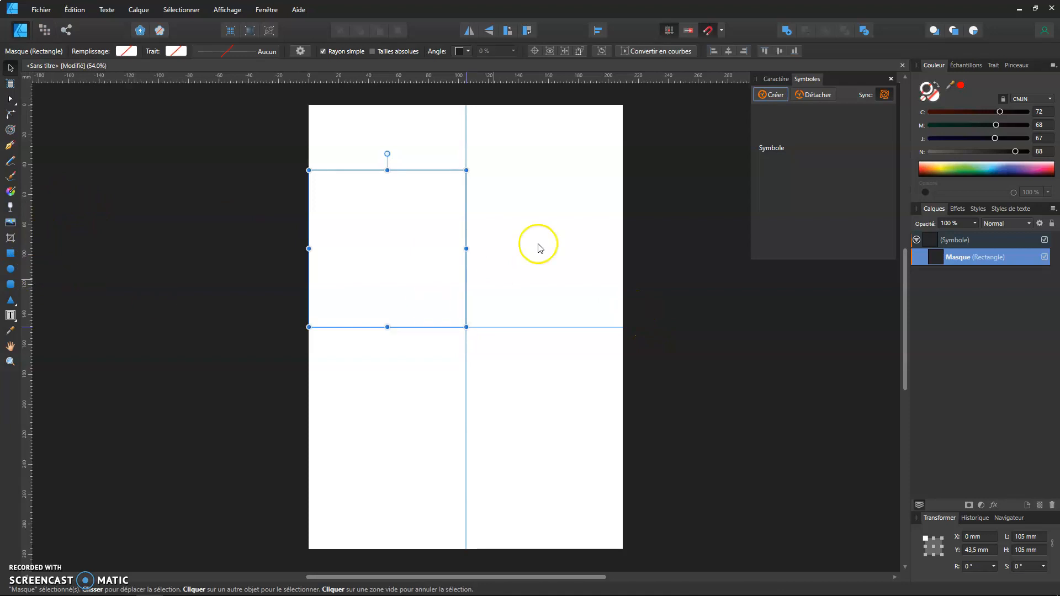
left_click(992, 289)
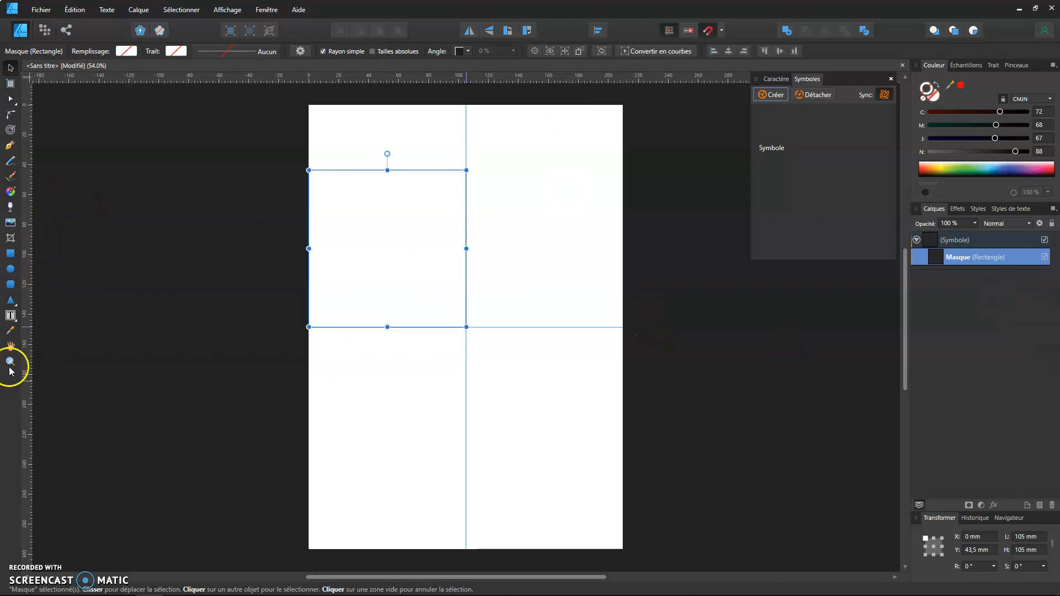
Draw a gear shape about 135 mm wide near the page centre, inside the symbol
left_click(13, 301)
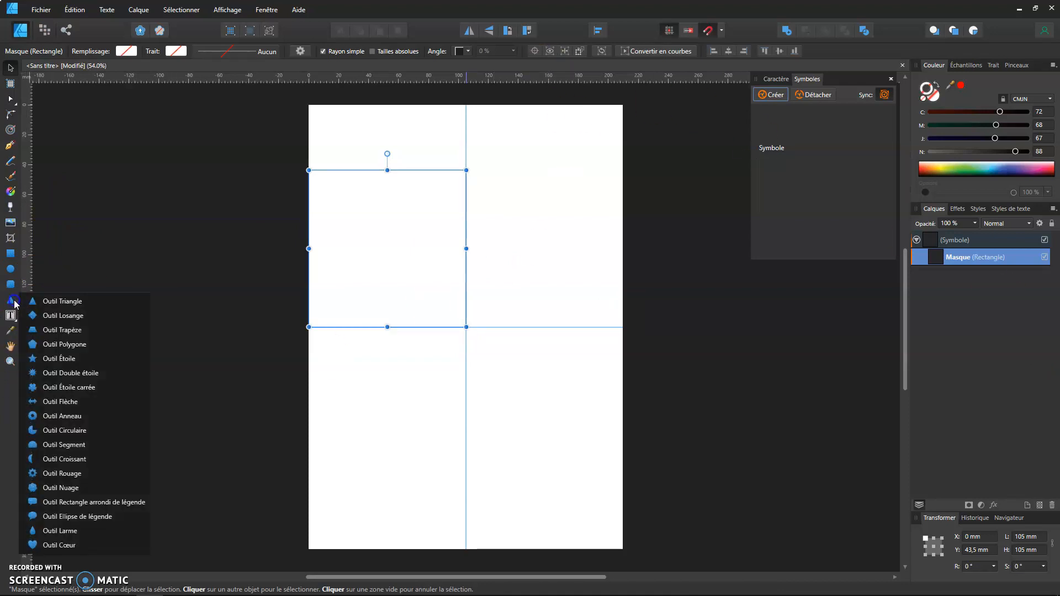
left_click(51, 473)
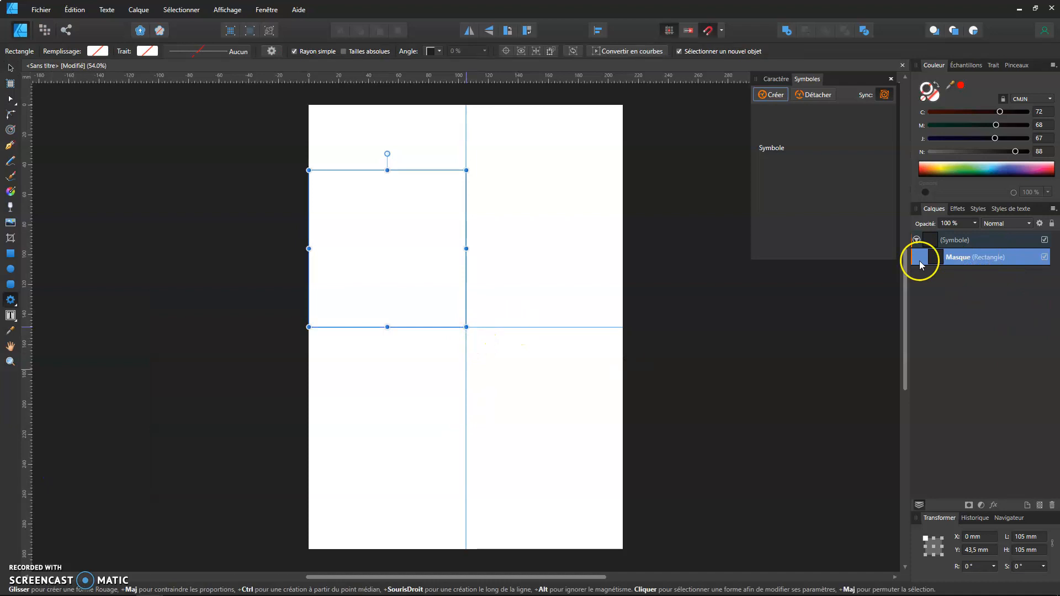
left_click_drag(447, 314, 549, 414)
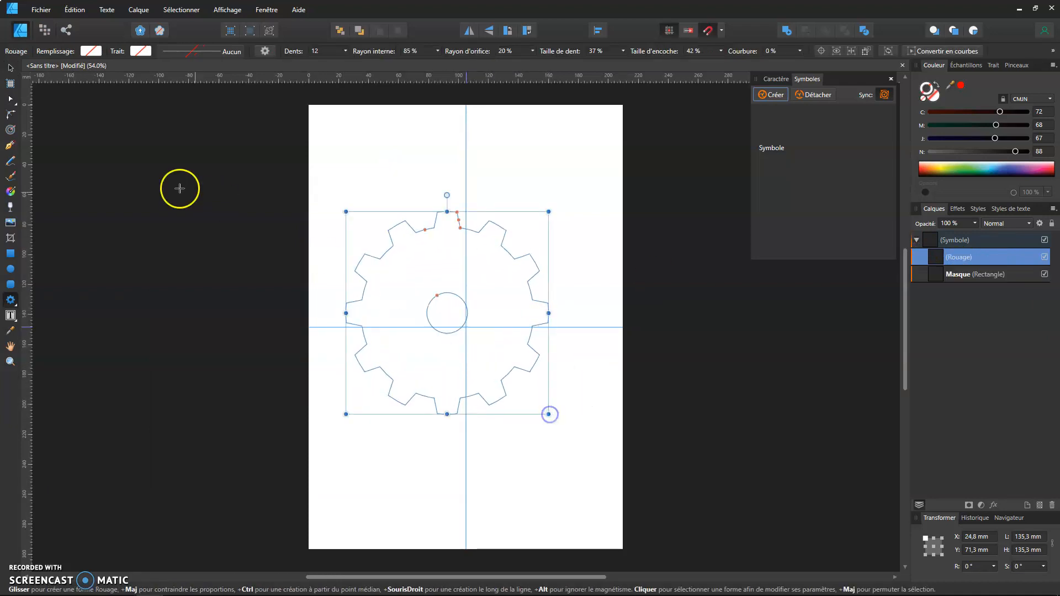
Give the gear a 2 pt solid outline
left_click(11, 71)
left_click(932, 92)
left_click(992, 65)
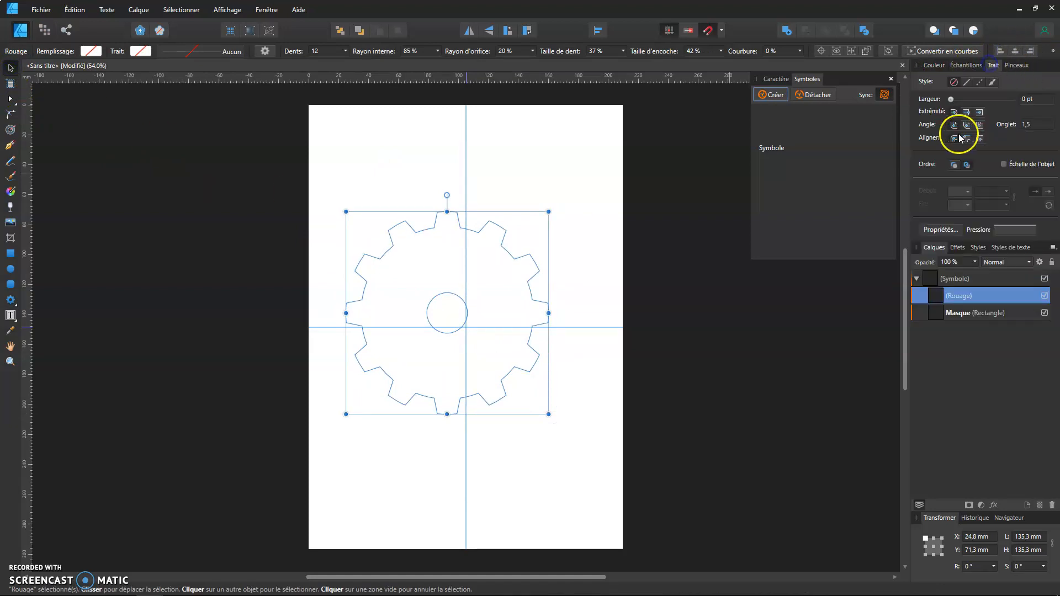
type("2")
key("Return")
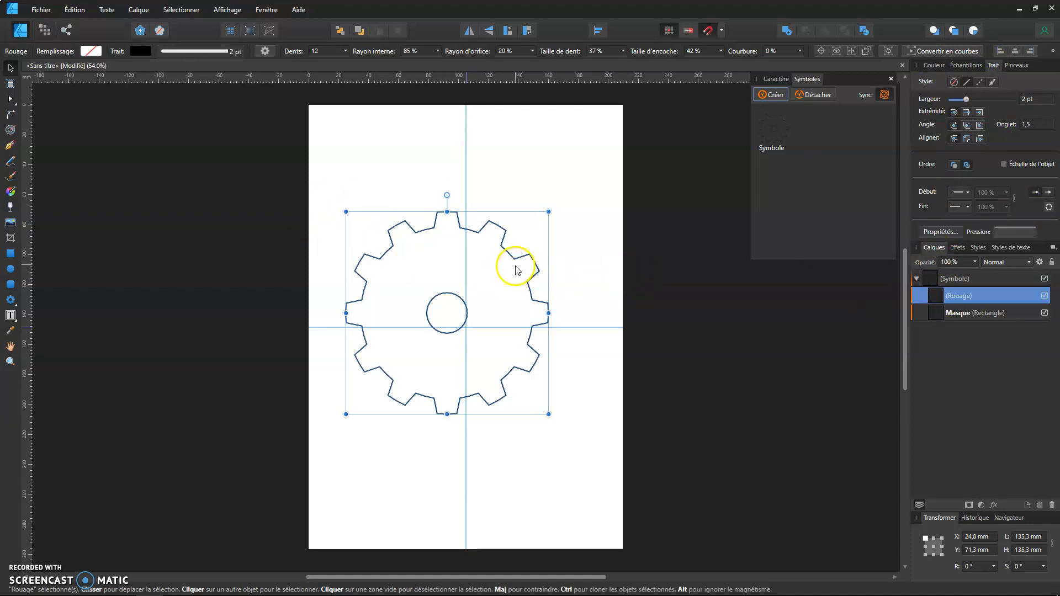
Centre the gear on the guides' crossing and clip it inside the Masque rectangle
left_click_drag(523, 260, 542, 273)
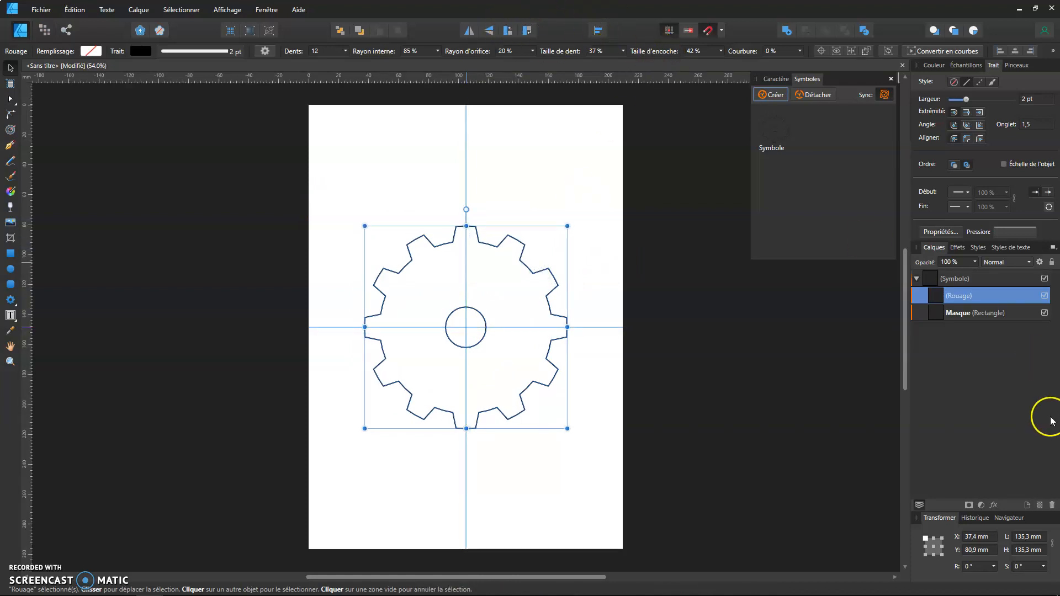
left_click_drag(976, 313, 972, 319)
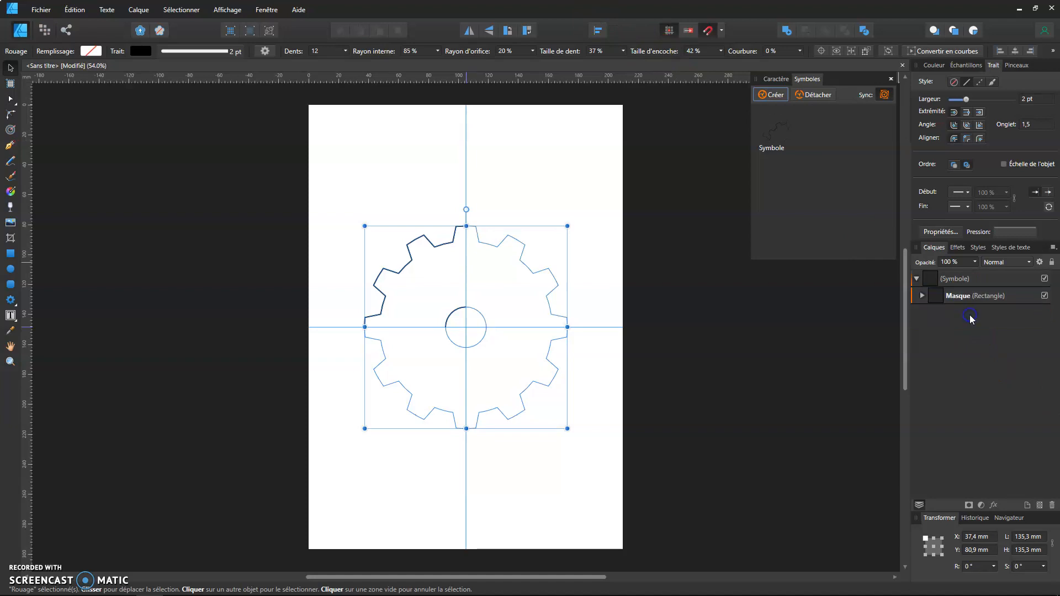
left_click(606, 390)
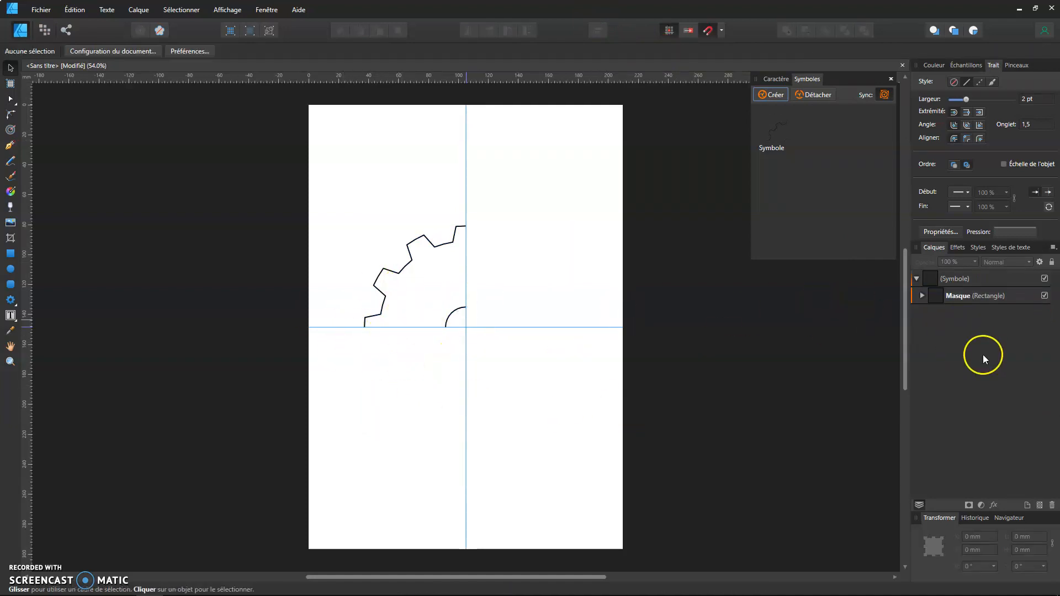
Select the clipped gear and enlarge it from its centre to about 202 mm wide
left_click(922, 296)
left_click(967, 313)
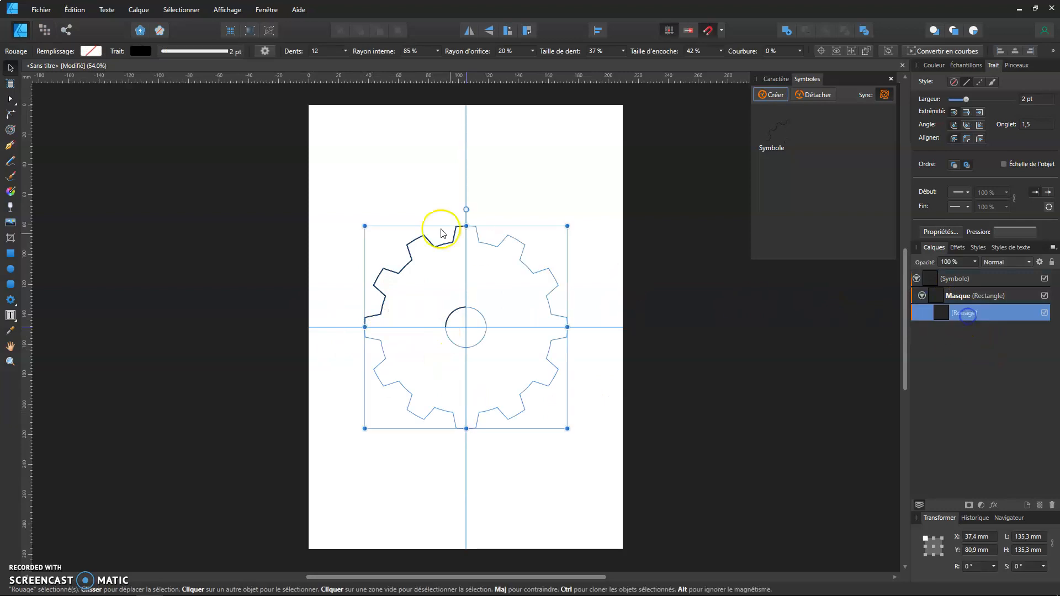
left_click_drag(365, 227, 314, 181)
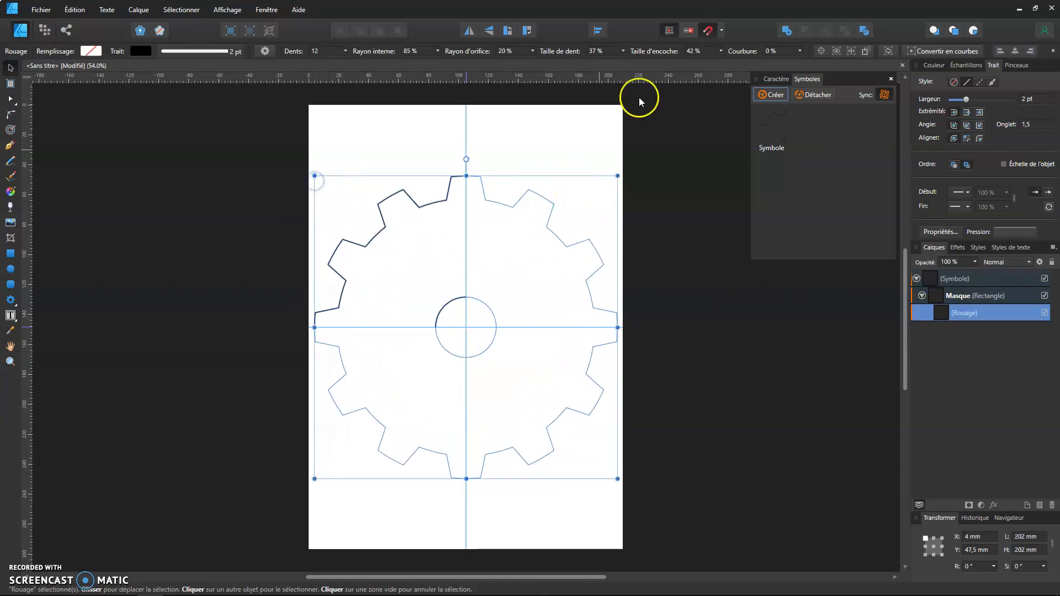
Set the gear's curvature to 100 %, notch size to 17 %, tooth size to 42 % and hole radius to 71 %
left_click(801, 51)
left_click_drag(803, 62, 855, 76)
left_click(720, 51)
mouse_move(722, 62)
left_mouse_down()
mouse_move(697, 63)
mouse_move(737, 63)
mouse_move(704, 66)
left_mouse_up()
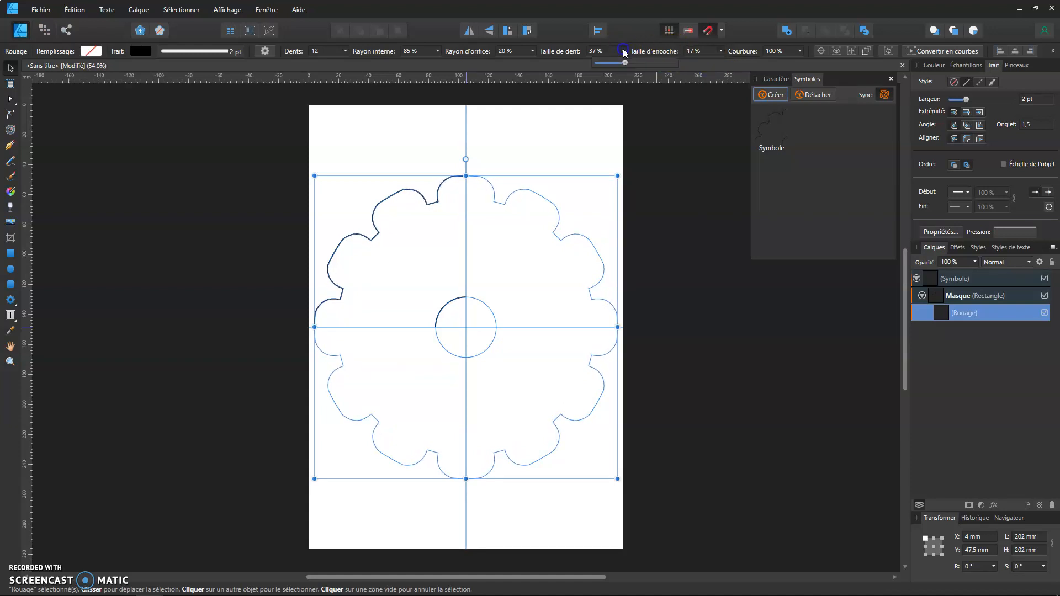
mouse_move(624, 63)
left_mouse_down()
mouse_move(604, 67)
mouse_move(656, 66)
mouse_move(631, 72)
left_mouse_up()
left_click(534, 51)
left_click_drag(535, 65, 582, 72)
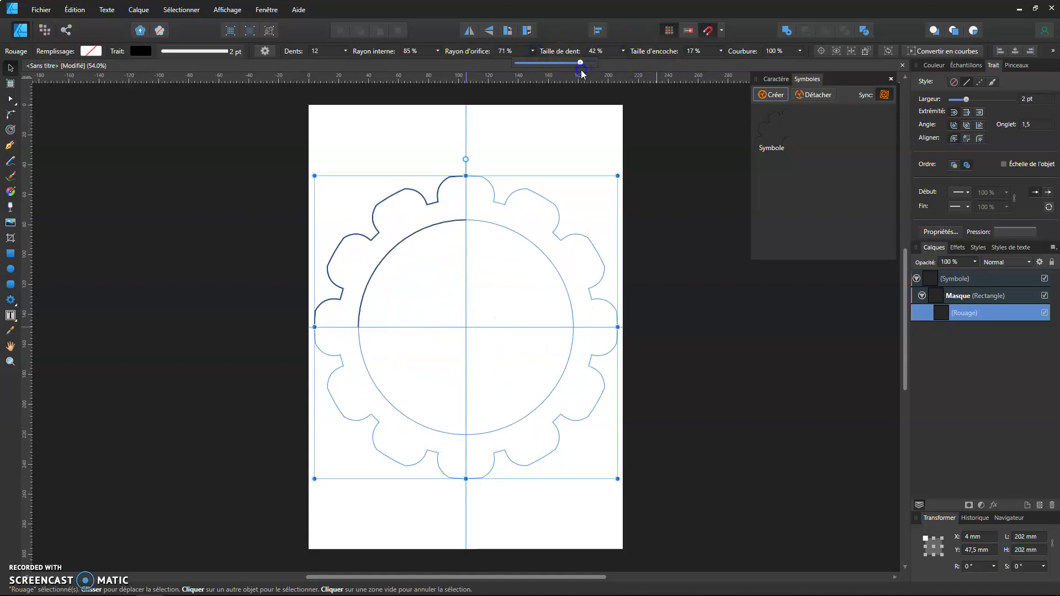
Set the gear's inner radius to 81 % and its number of teeth to 14
left_click(438, 51)
left_click(439, 52)
mouse_move(440, 63)
left_mouse_down()
mouse_move(457, 66)
mouse_move(431, 72)
left_mouse_up()
left_click(345, 51)
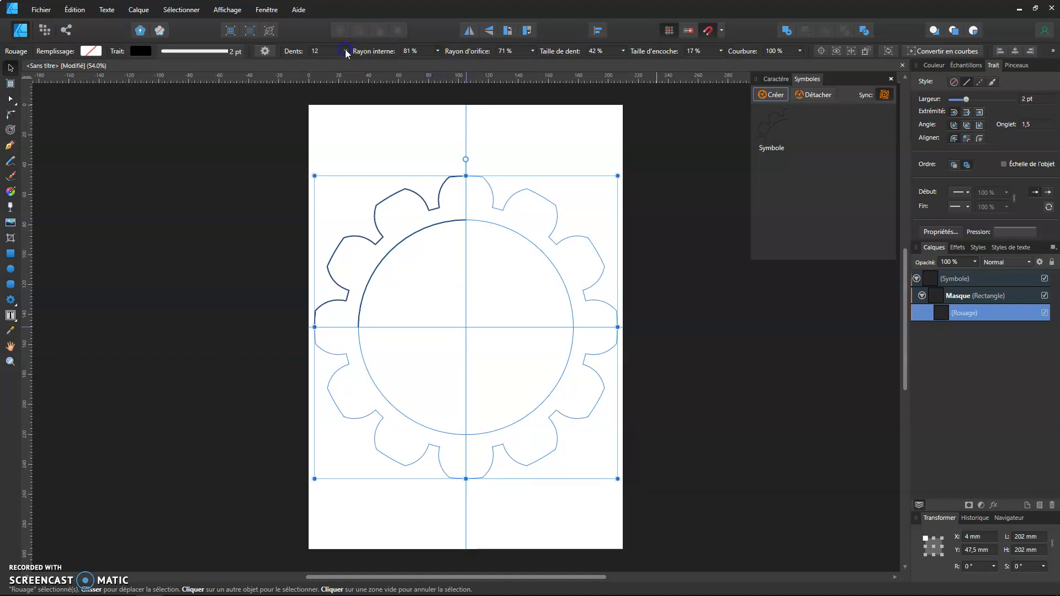
left_click_drag(347, 62, 350, 65)
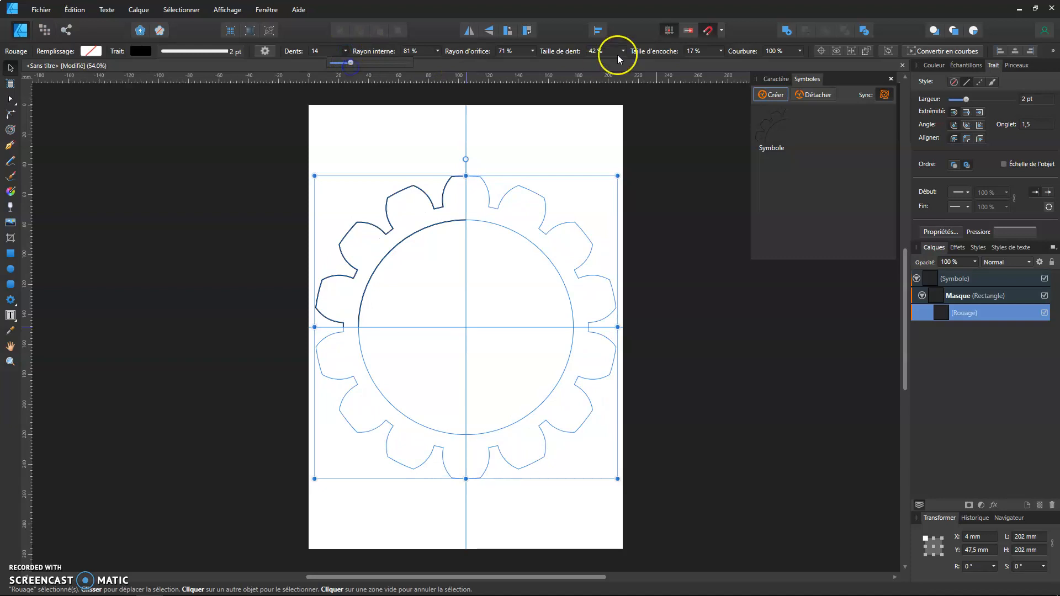
Reduce the gear's notch size to 1 % and its tooth size to 0 %
left_click(722, 51)
left_click(721, 52)
mouse_move(738, 61)
left_mouse_down()
mouse_move(694, 63)
mouse_move(719, 59)
left_mouse_up()
left_click_drag(710, 64, 712, 65)
left_click(624, 51)
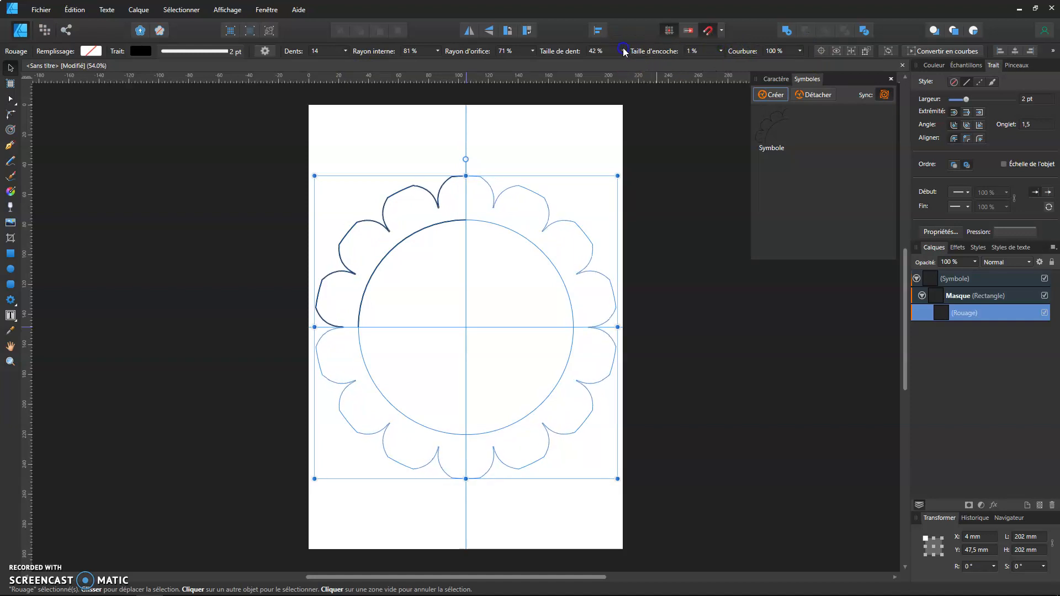
left_click_drag(623, 61, 584, 69)
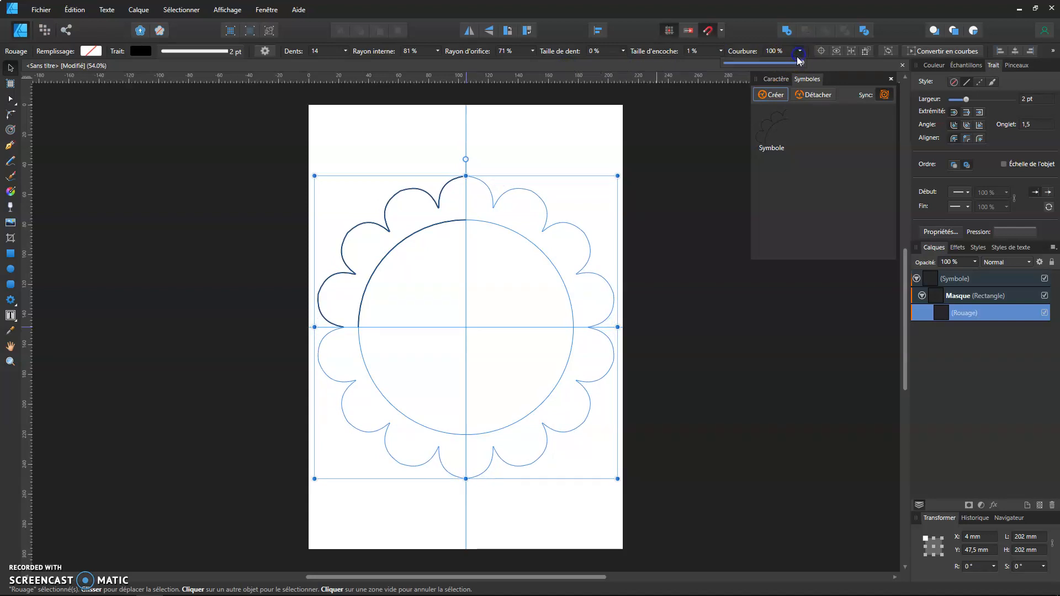
Set the gear's curvature to 43 % and its number of teeth to 17
left_click_drag(799, 67, 781, 65)
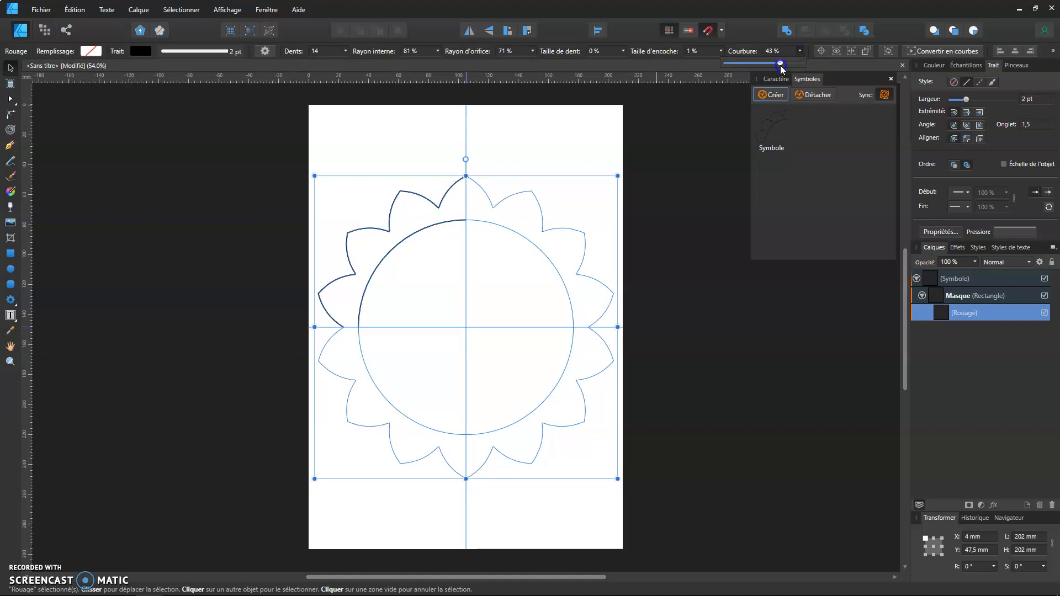
left_click(346, 49)
left_click_drag(346, 64, 353, 69)
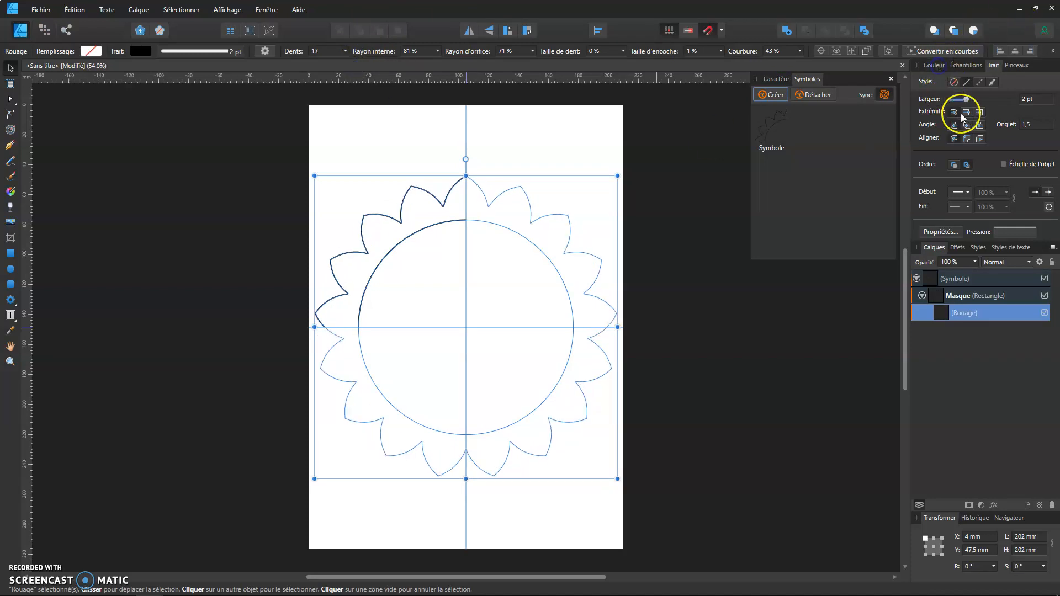
Fill the gear with light pink by setting the fill's magenta to 23, and deselect it
left_click(930, 65)
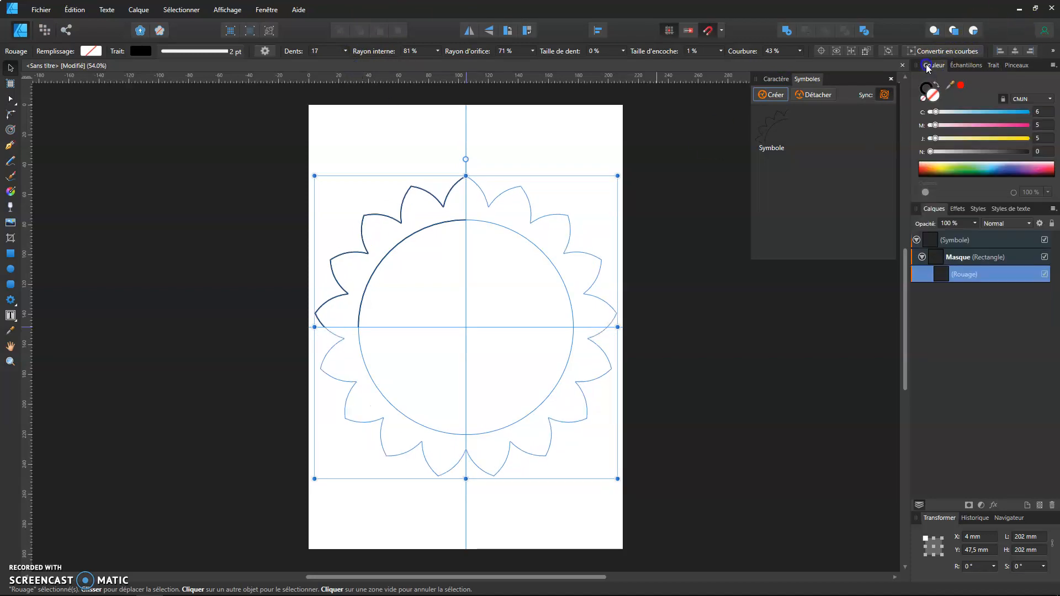
left_click(954, 129)
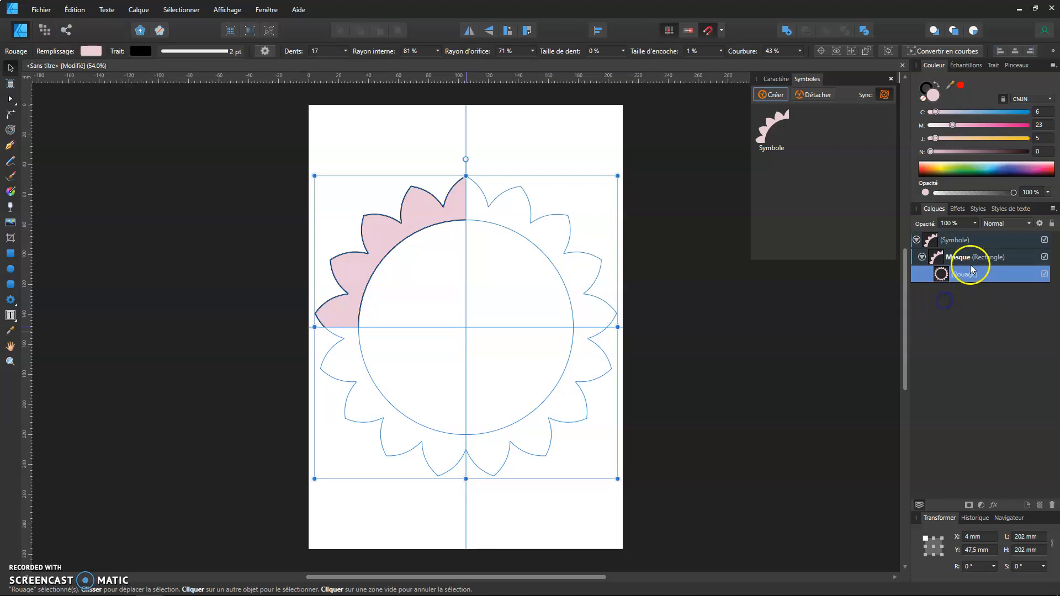
left_click(263, 165)
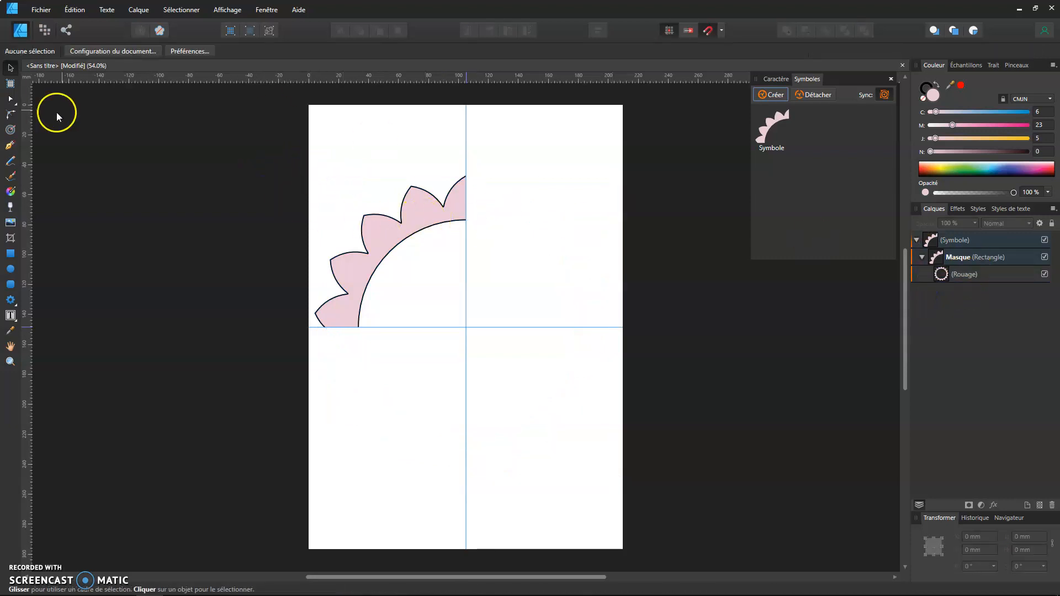
left_click(41, 10)
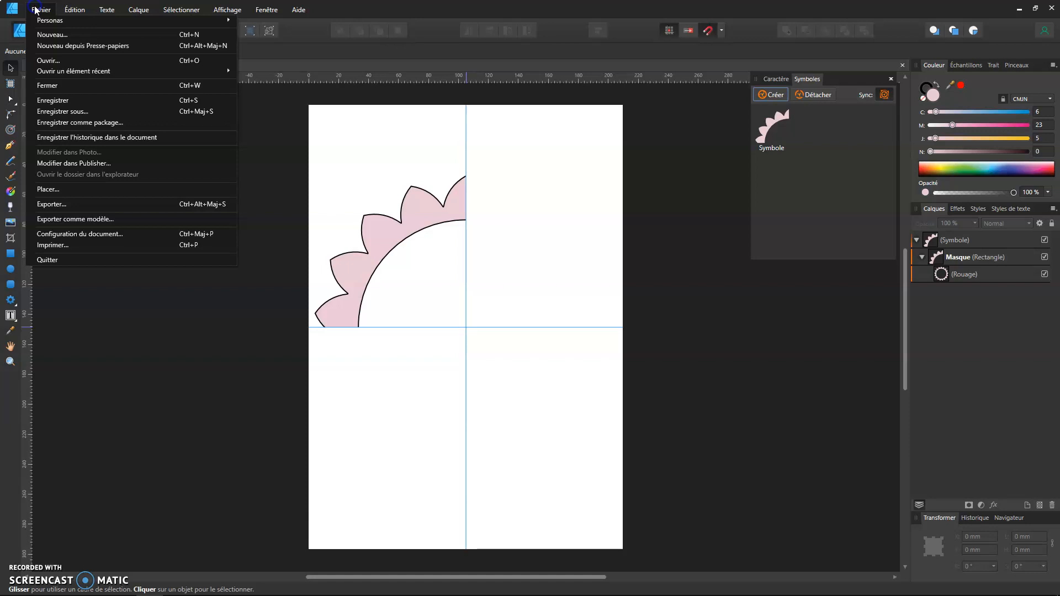
left_click(83, 347)
Draw a circle about 114 mm wide centred on the guides' crossing, and clip it inside the Masque rectangle
left_click(10, 269)
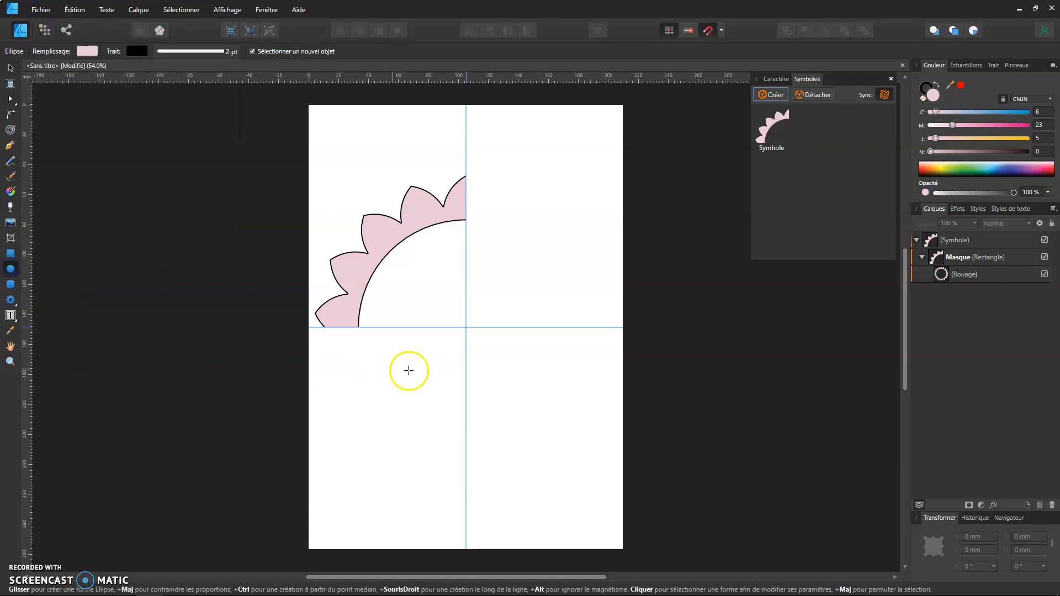
left_click_drag(464, 325, 546, 417)
left_click_drag(981, 241, 945, 288)
Change the circle's fill to orange by setting its yellow to 54, and deselect it
left_click_drag(947, 137, 984, 140)
left_click(10, 66)
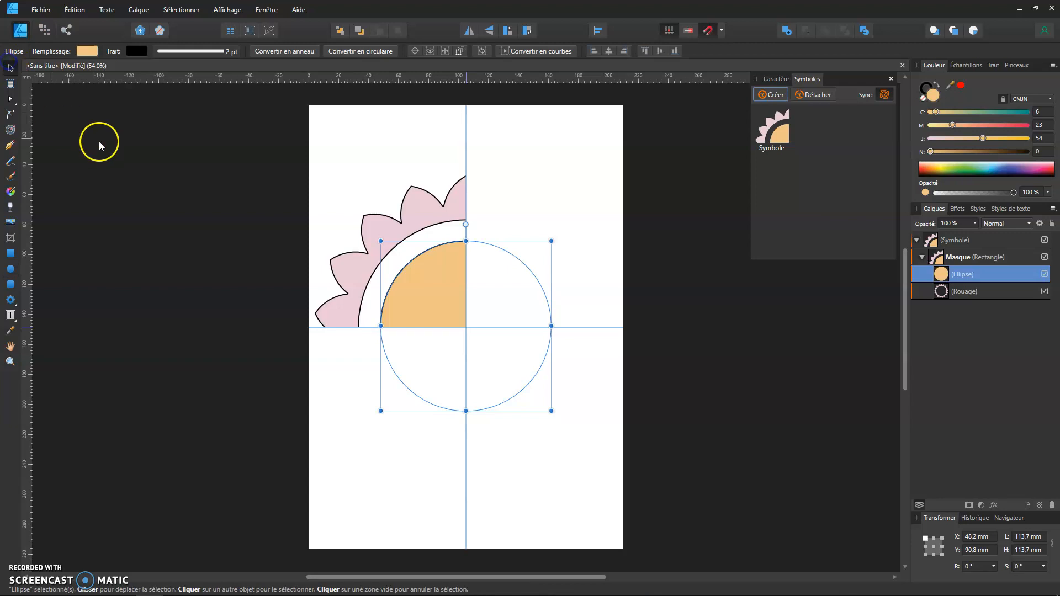
left_click(121, 185)
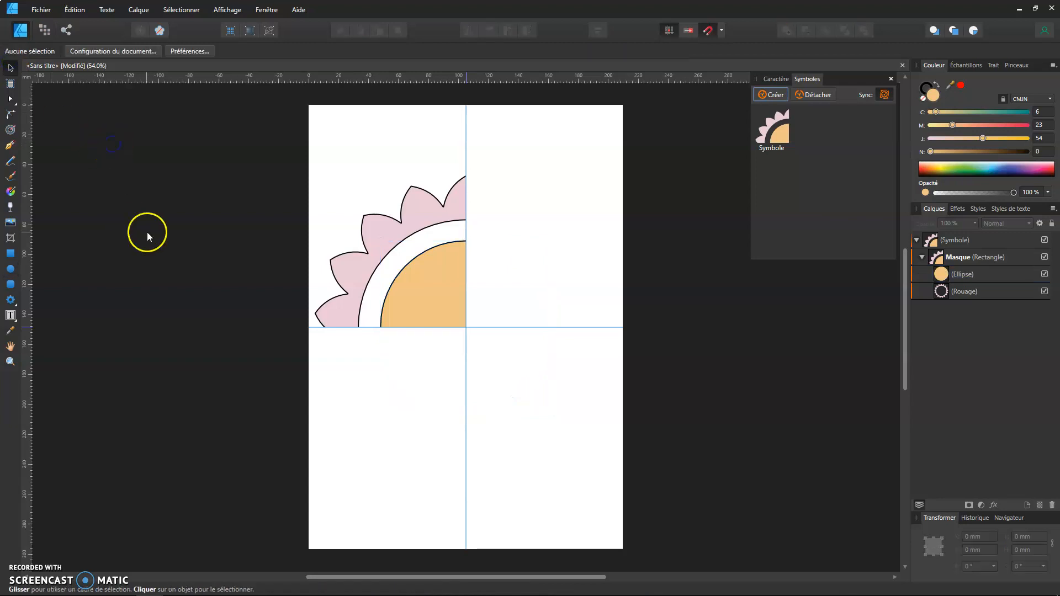
Draw a second gear about 88 mm wide, centred on the guides' crossing
left_click(16, 302)
left_click(15, 305)
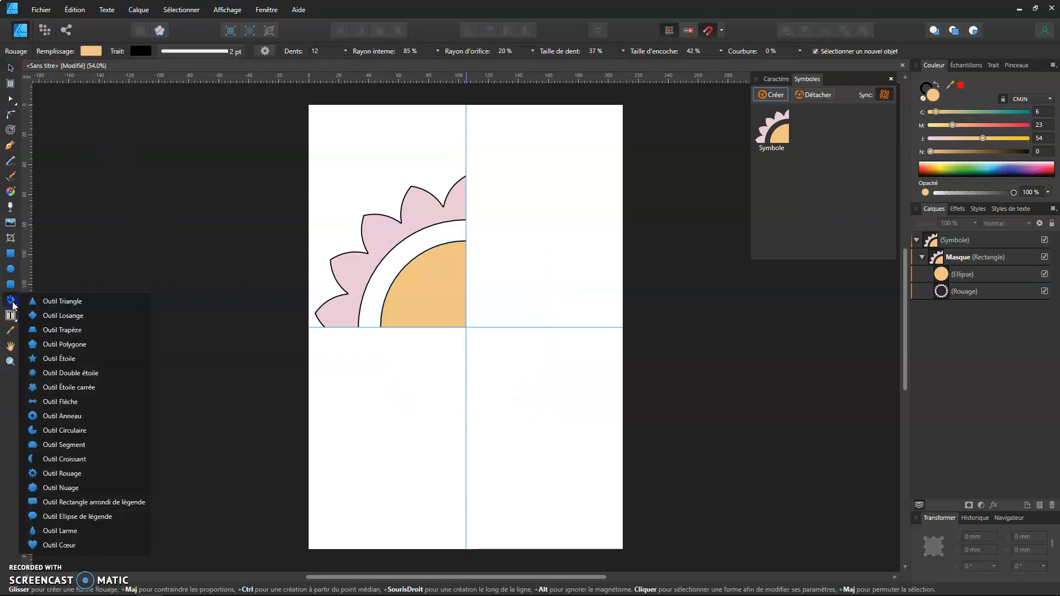
left_click(55, 472)
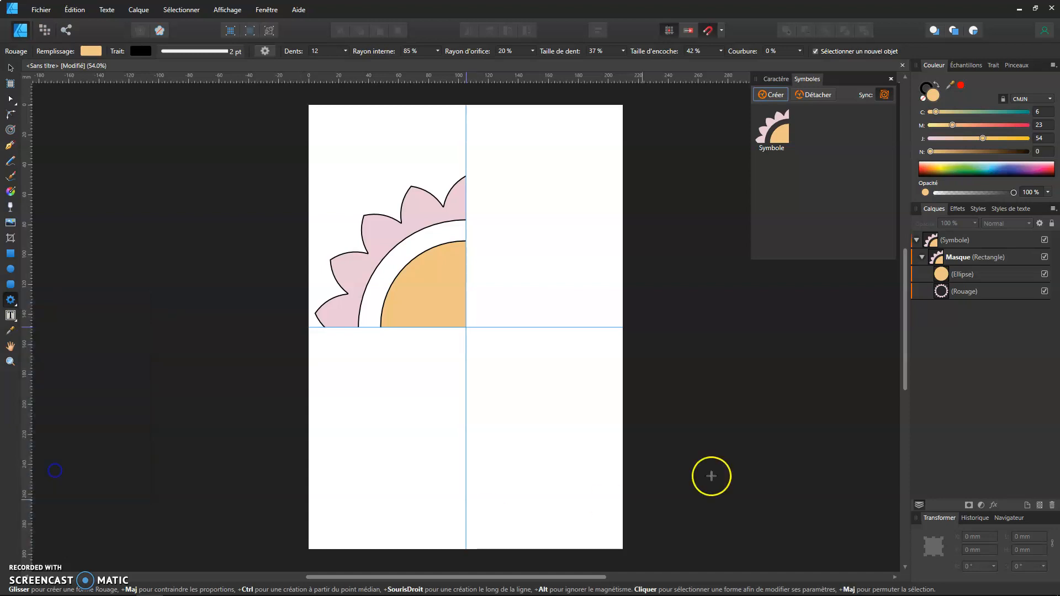
left_click_drag(466, 327, 533, 395)
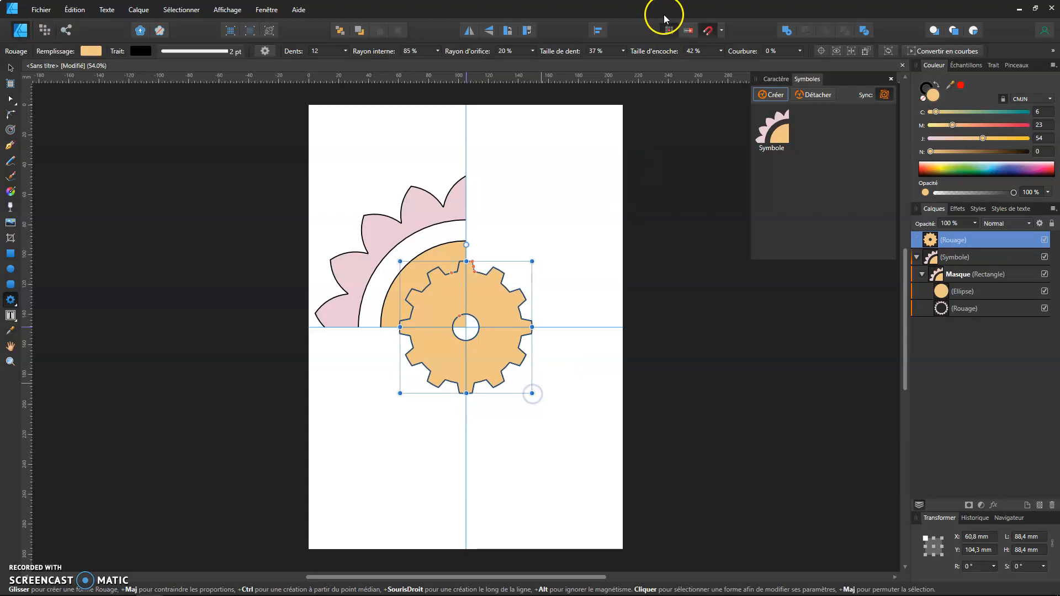
Set the second gear's tooth size to 100% and clip it inside the Masque rectangle, between the circle and the first gear
left_click(623, 50)
left_click_drag(623, 69, 678, 66)
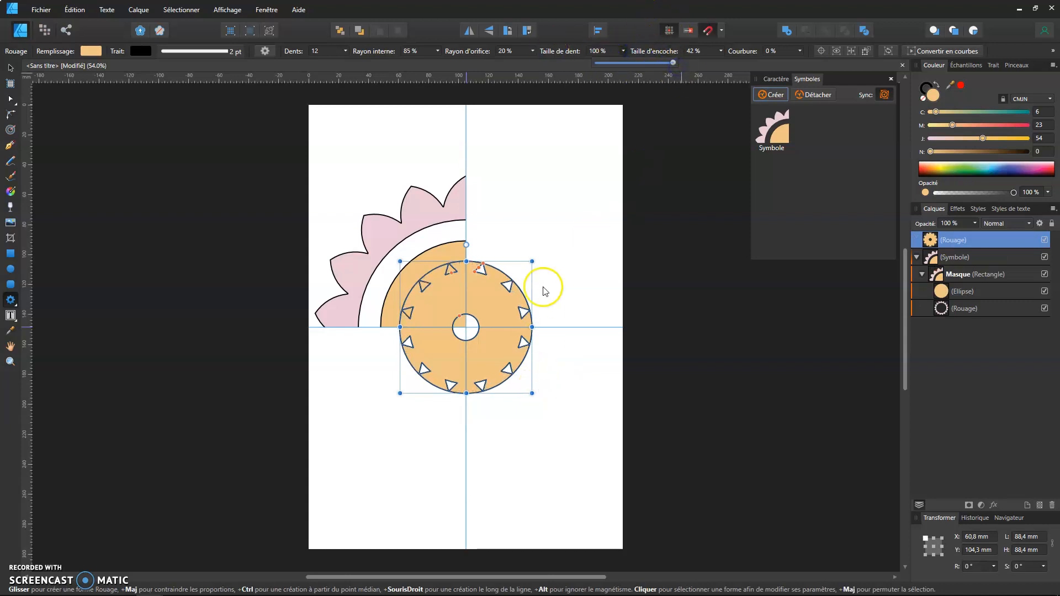
left_click(961, 243)
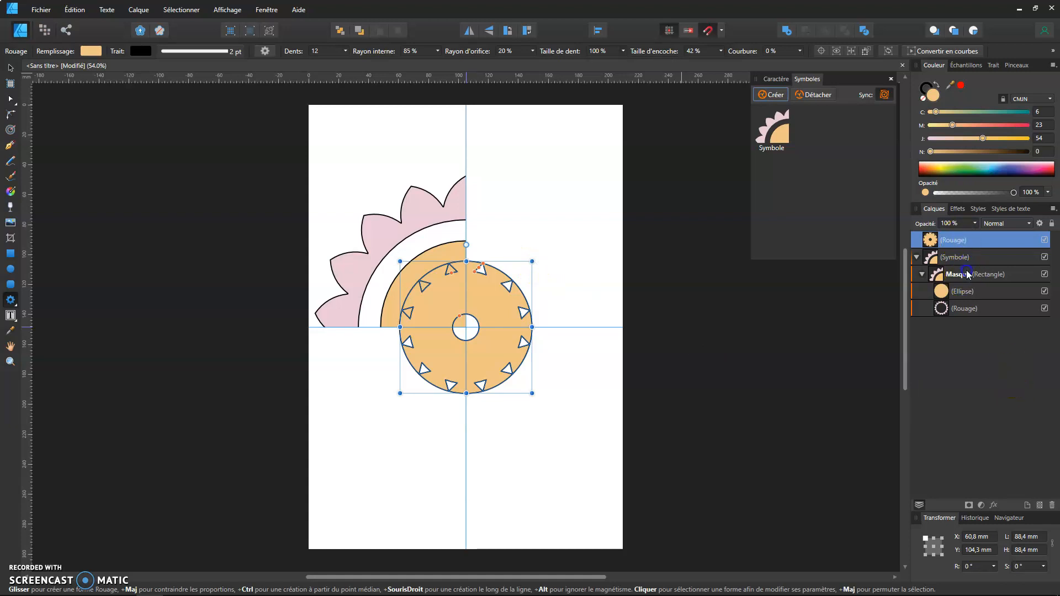
left_click_drag(975, 243, 993, 307)
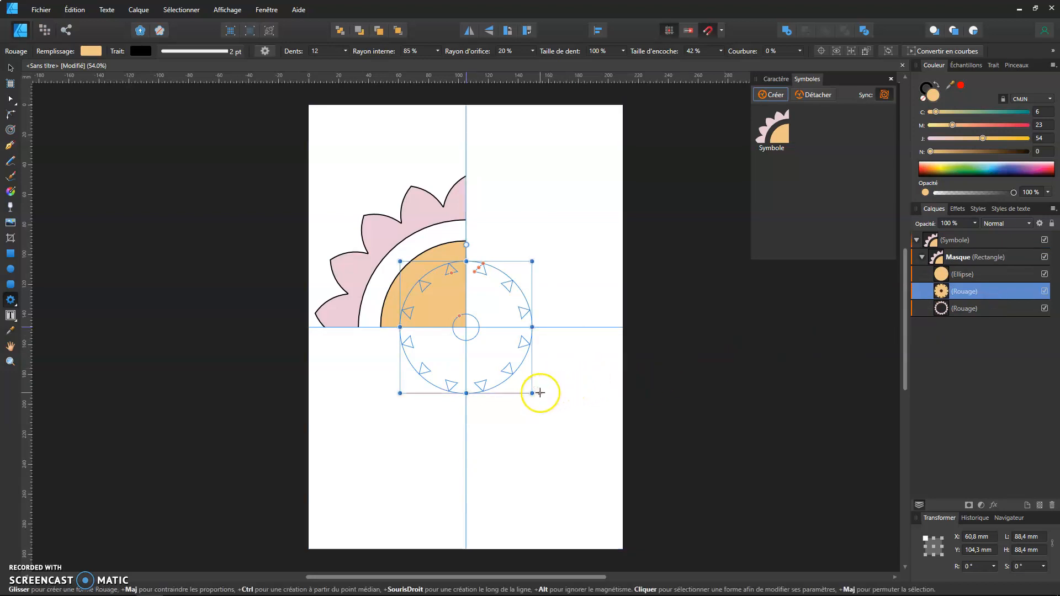
Enlarge the clipped gear to about 143 mm wide, fill it with salmon using magenta 50 and yellow 33, and deselect it
left_click_drag(532, 393, 583, 426)
left_click_drag(989, 138, 963, 139)
left_click_drag(976, 126, 979, 126)
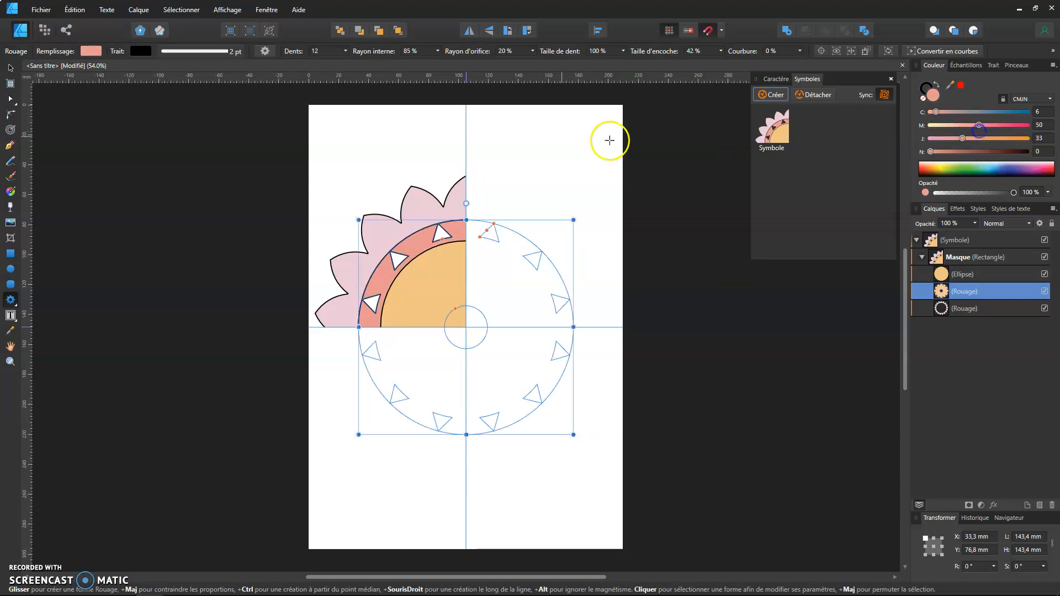
left_click(11, 68)
left_click(163, 281)
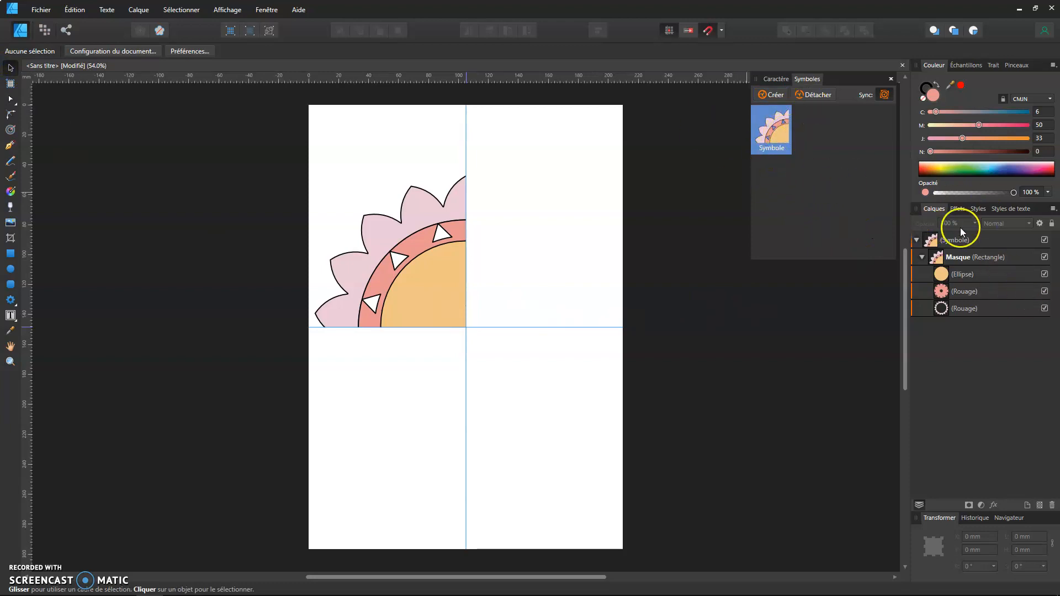
Place an instance of the symbol in the page's upper-right quarter and flip it horizontally
left_click_drag(807, 139, 544, 247)
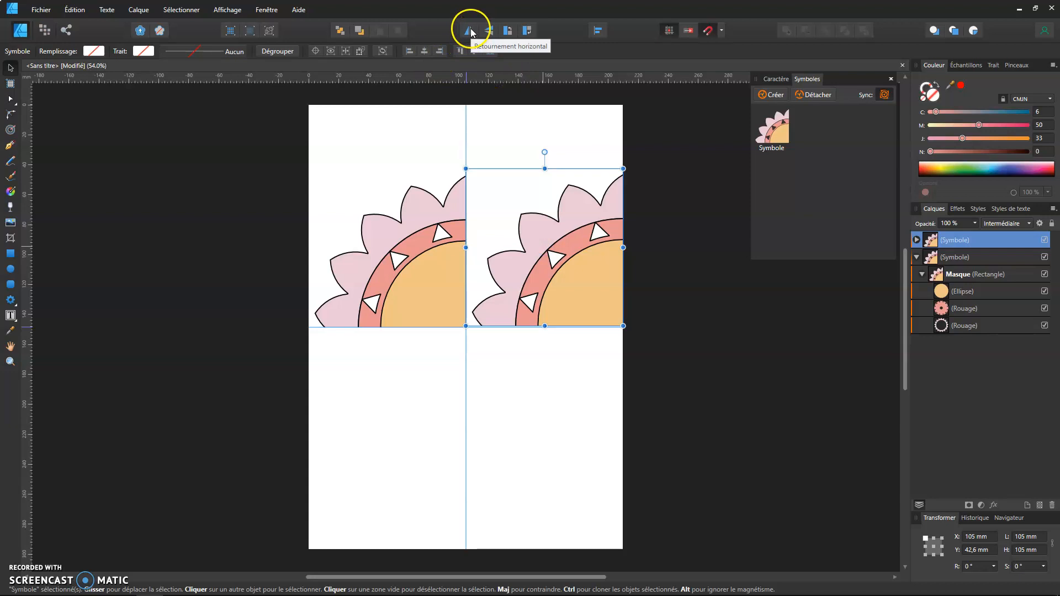
left_click(470, 31)
mouse_move(524, 264)
left_mouse_down()
mouse_move(543, 260)
mouse_move(527, 263)
left_mouse_up()
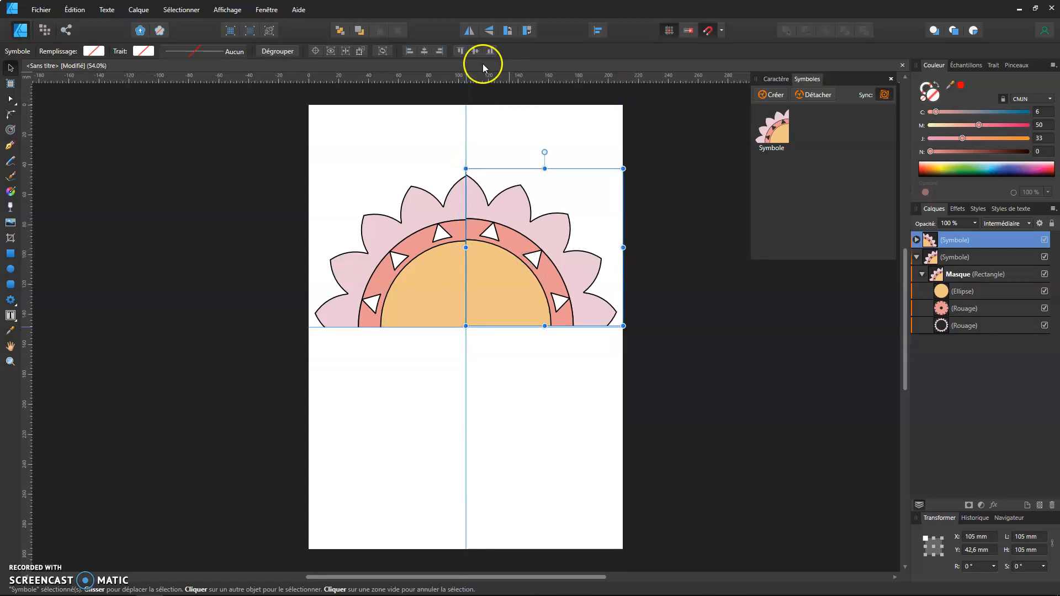
Reposition the flipped instance so it meets the original quarter exactly at the horizontal and vertical guides
left_click(424, 51)
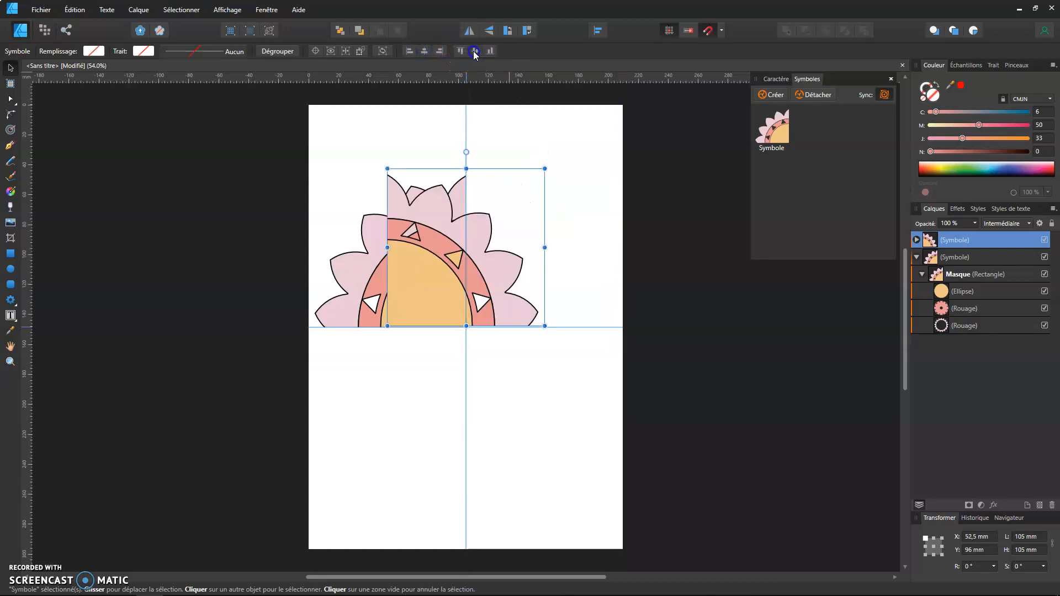
left_click(469, 30)
left_click_drag(481, 301, 556, 220)
scroll(473, 277, "up", 3)
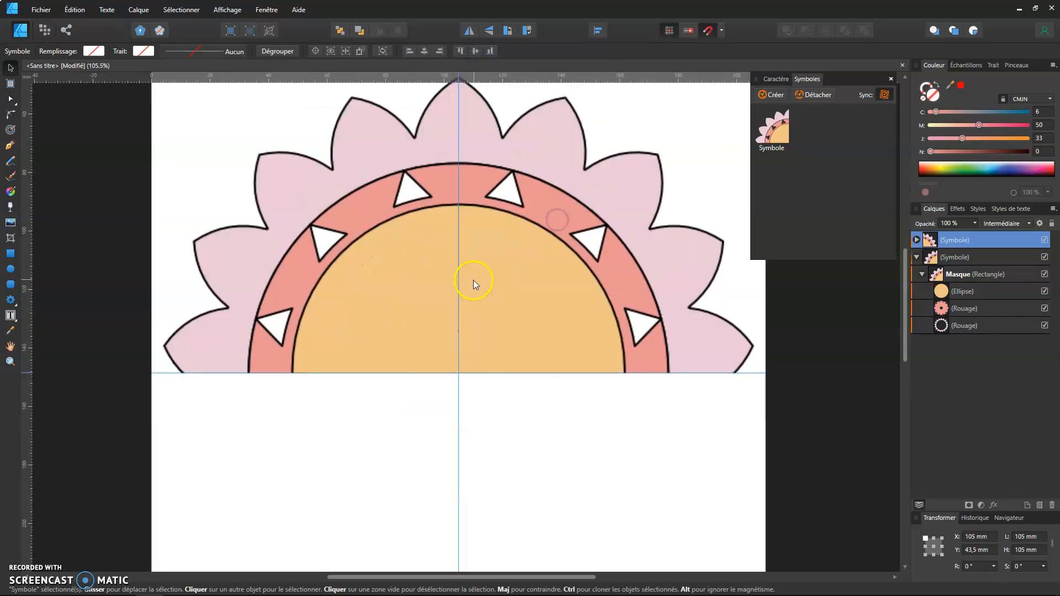
scroll(473, 283, "down", 3)
Duplicate both upper symbol quarters, flip the copies vertically, place them below the horizontal guide to complete the mandala, and deselect
left_click(443, 302, "shift")
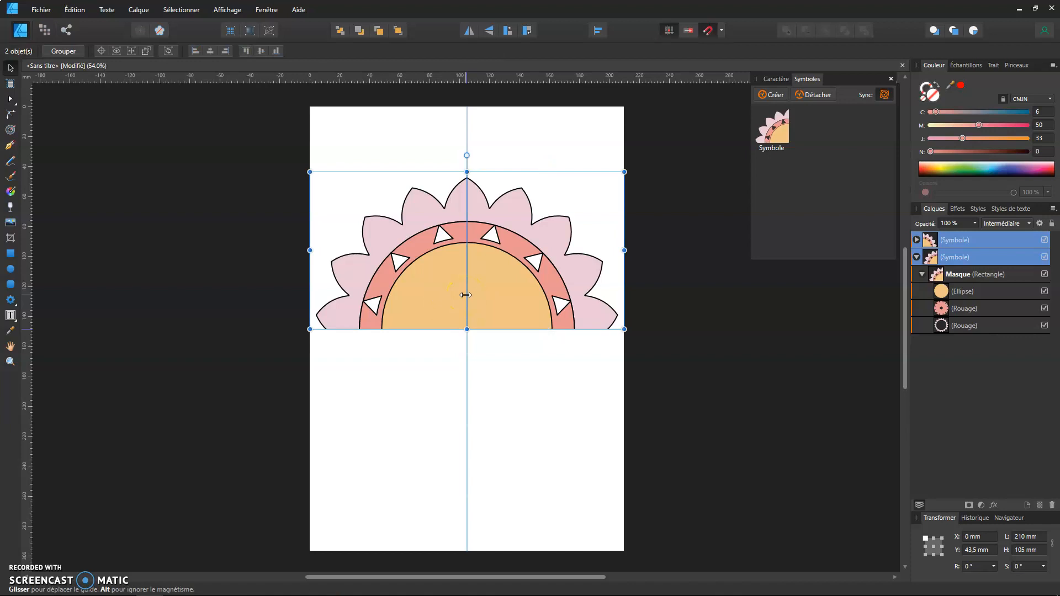
key("ctrl+j")
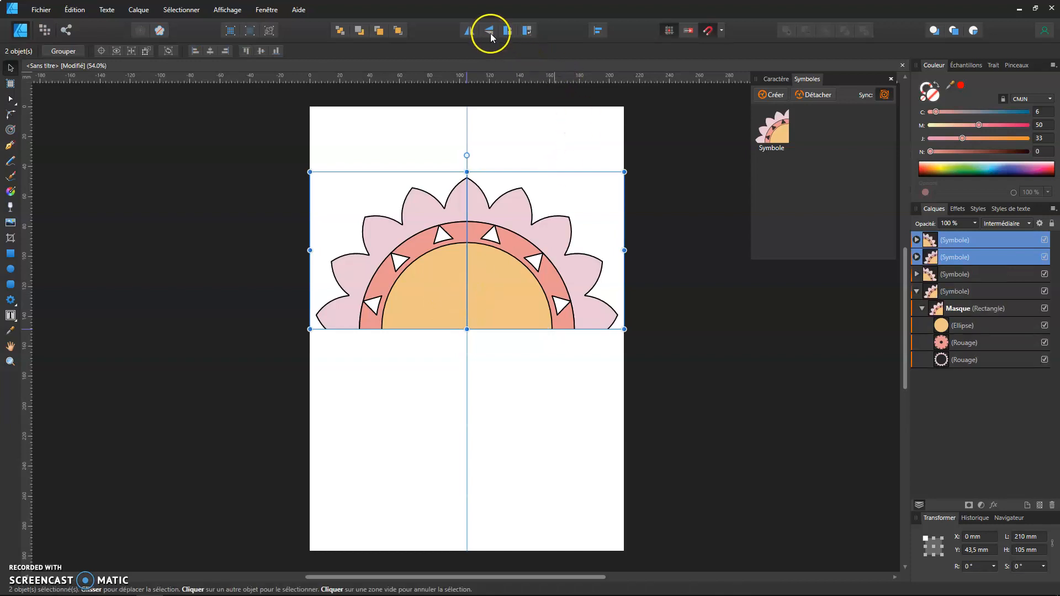
left_click(489, 31)
left_click_drag(492, 218, 519, 378)
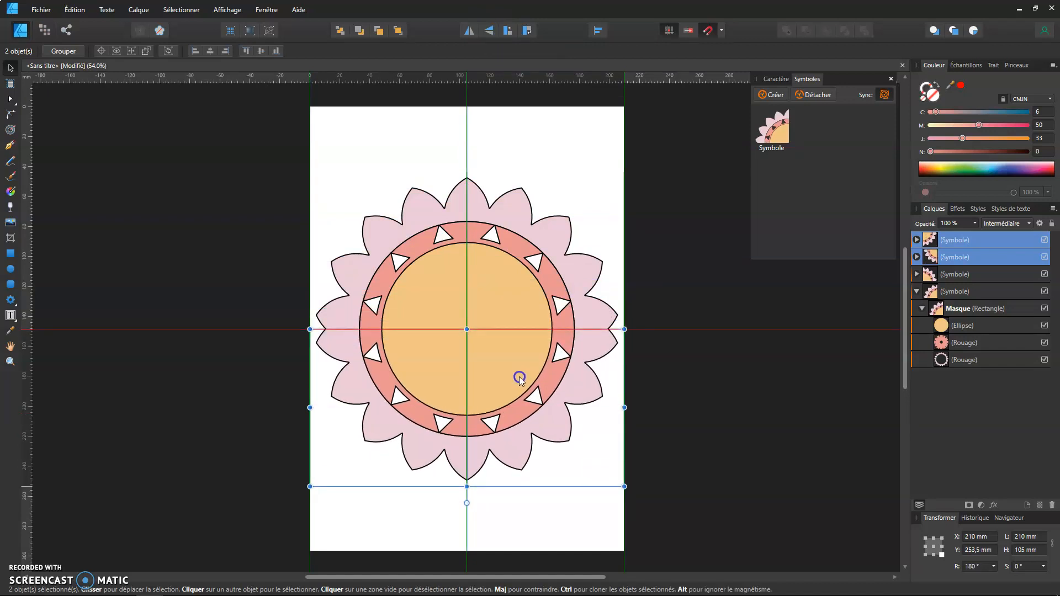
left_click(571, 161)
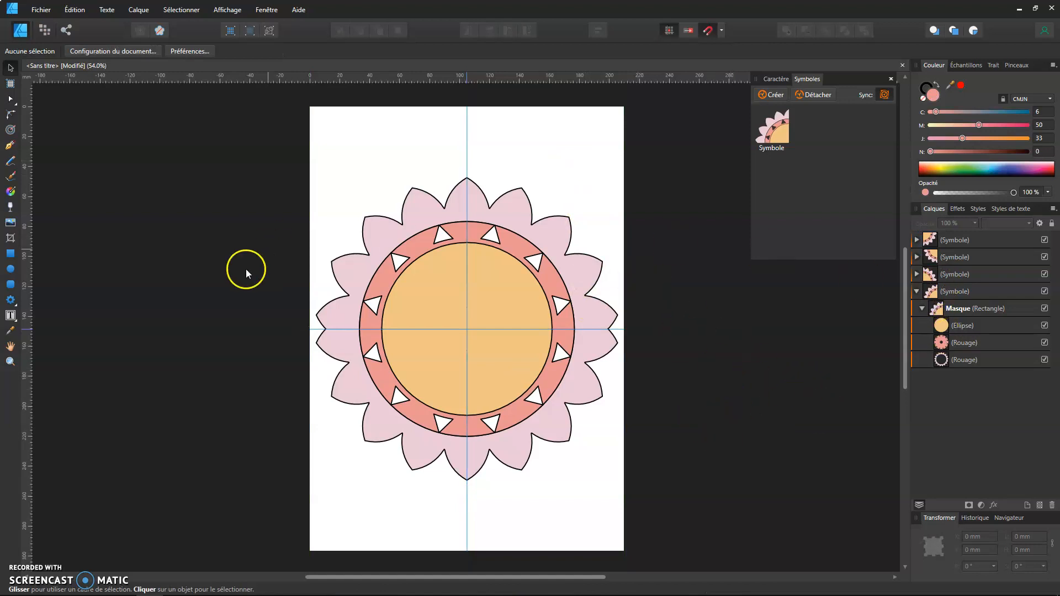
Delete the second leaf-vein group and the diagonal curve across the orange circle from the symbol's Masque rectangle
left_click(436, 285)
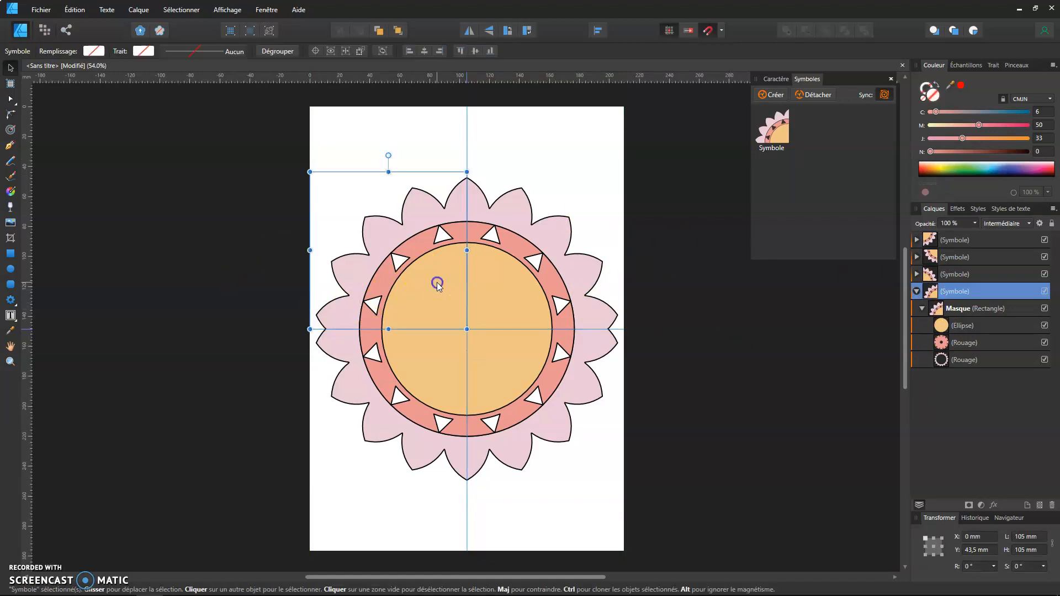
left_click(817, 376)
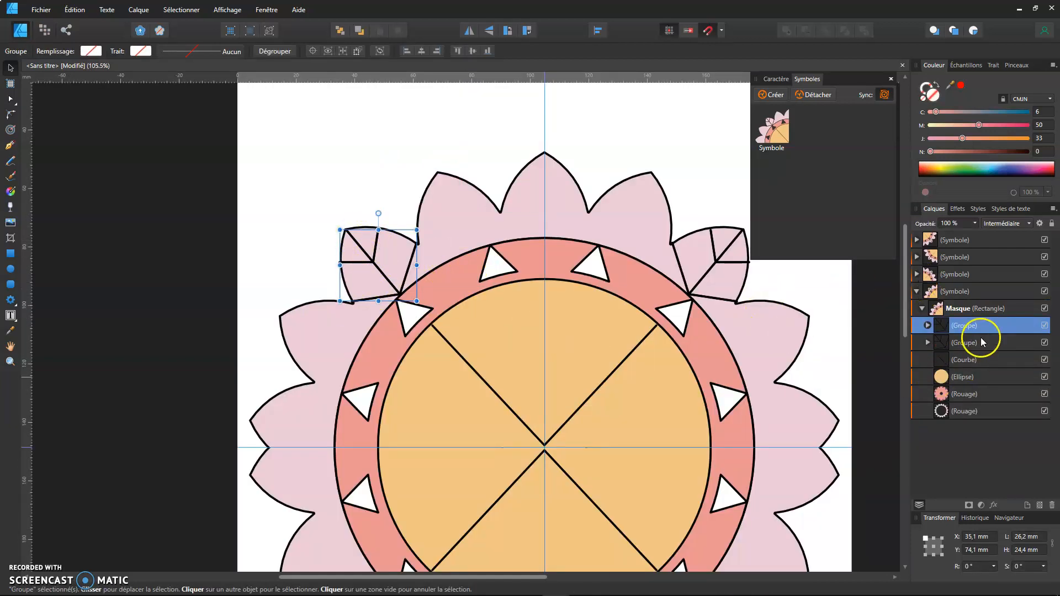
left_click(964, 343)
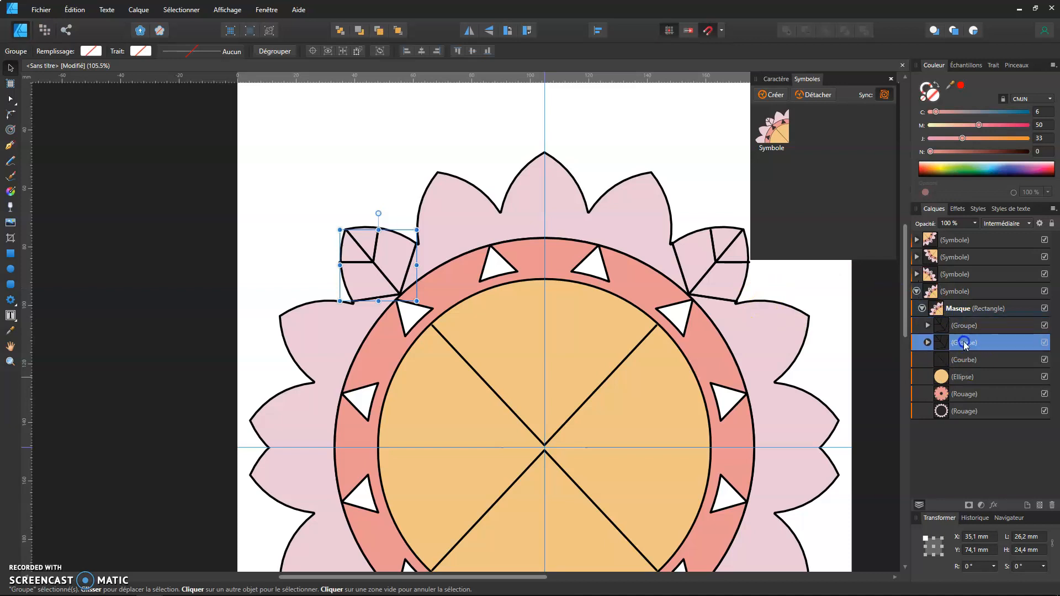
left_click(1052, 505)
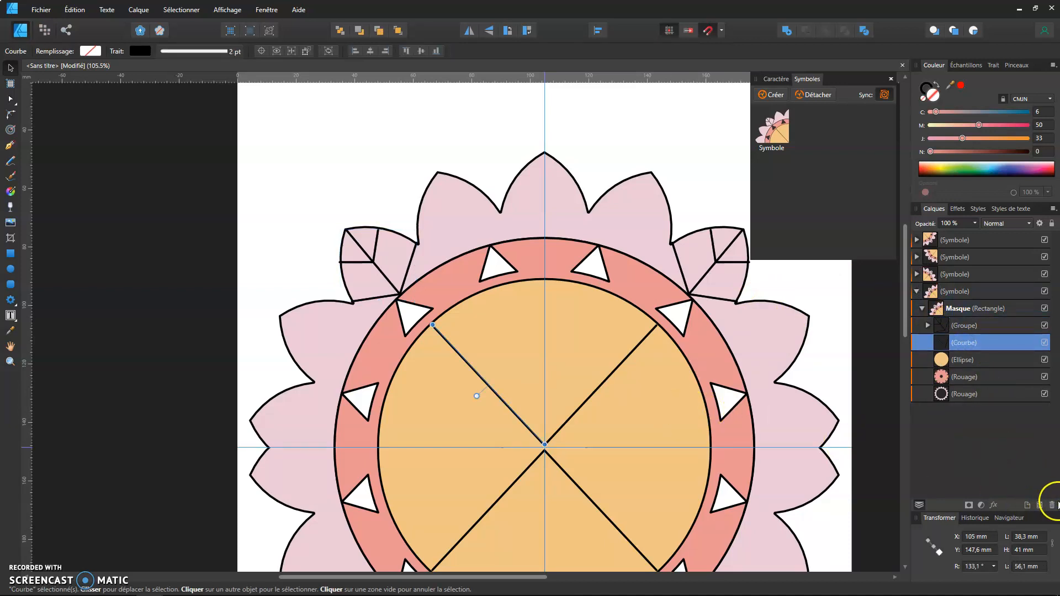
left_click(1052, 506)
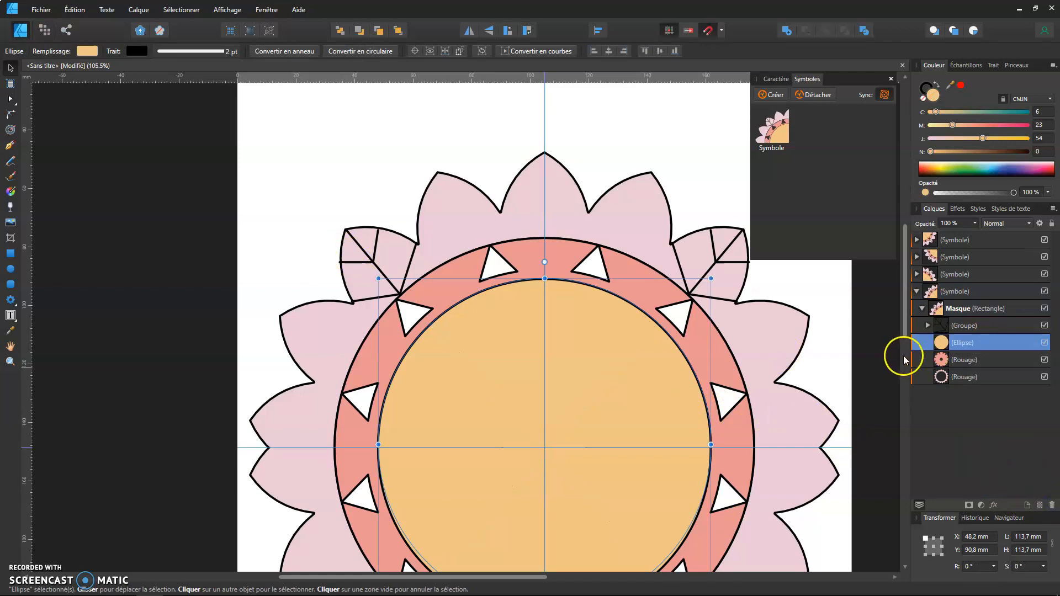
With the Pen, draw a path from the tip of the petal left of the top one to the ring, the petal notch and the vertical guide
left_click(989, 310)
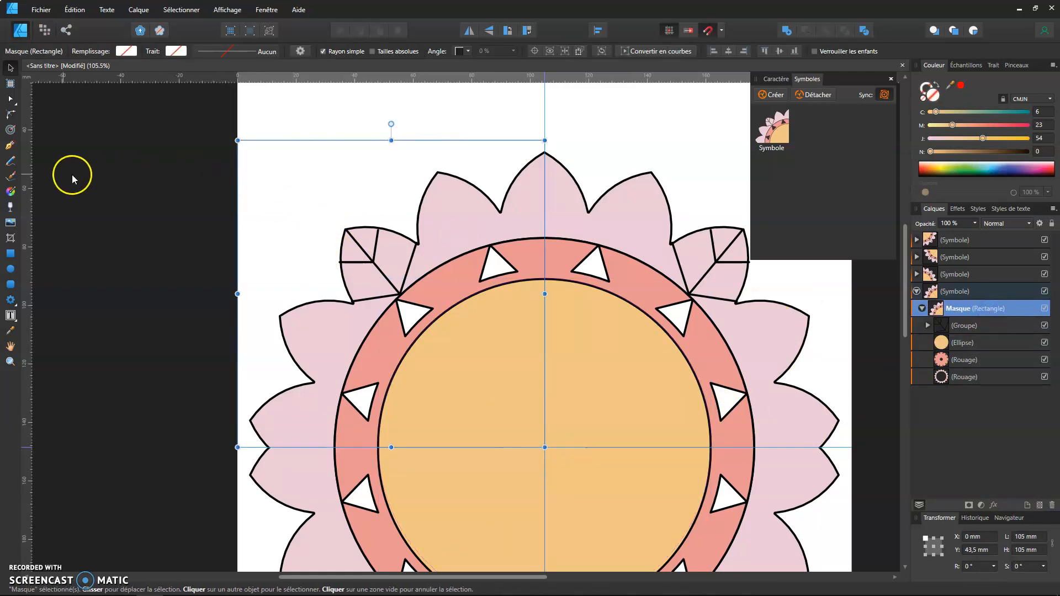
scroll(651, 324, "down", 3)
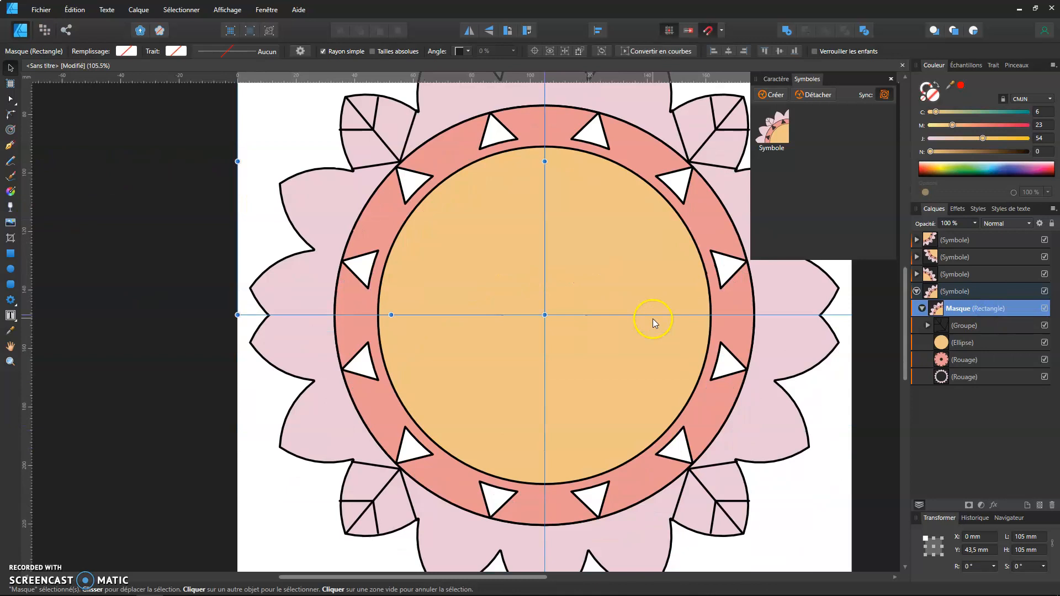
scroll(620, 324, "up", 3)
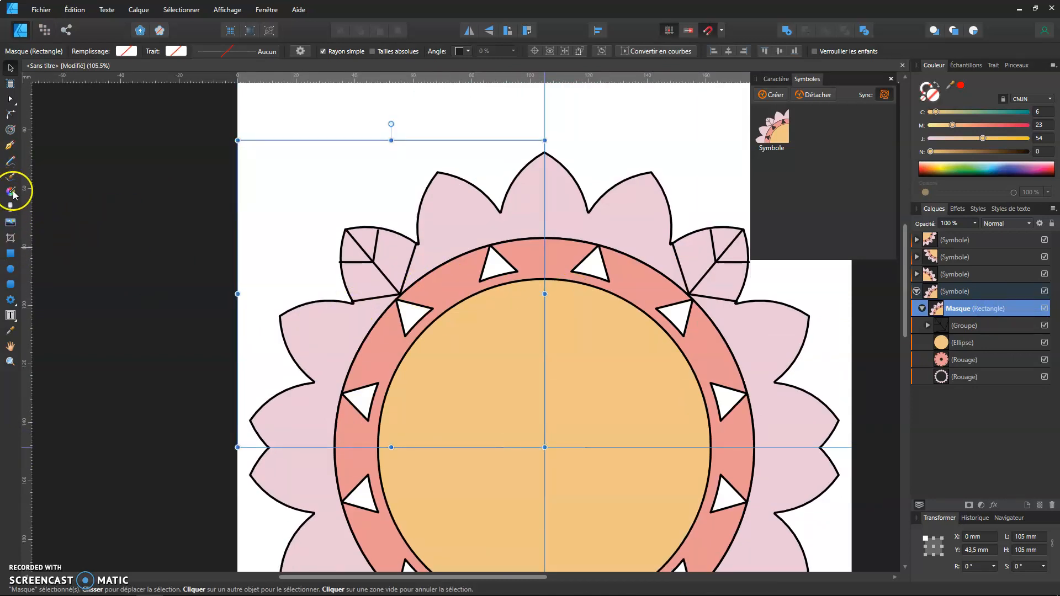
left_click(10, 146)
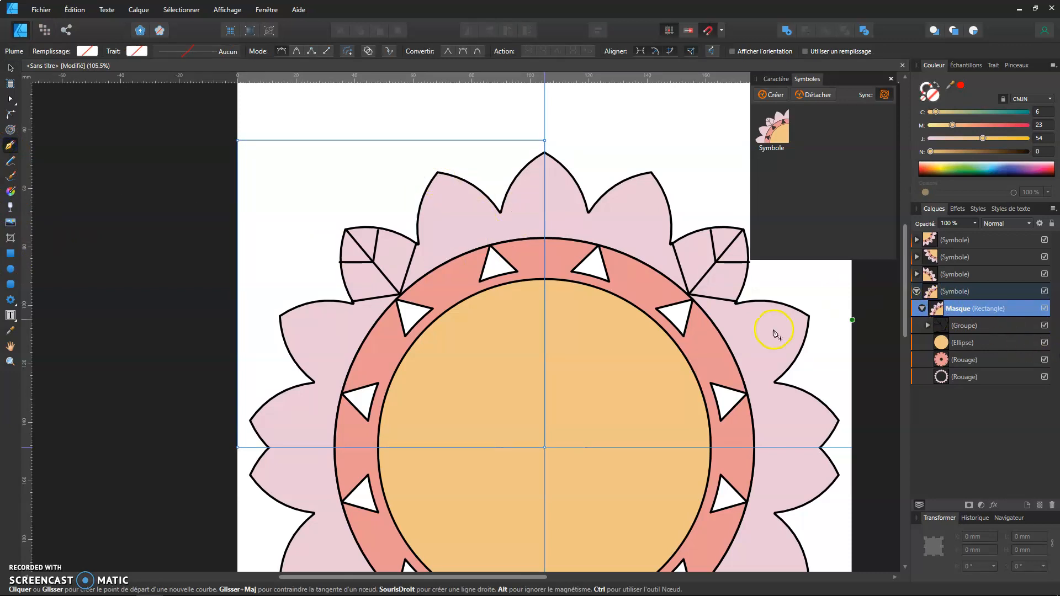
left_click(437, 171)
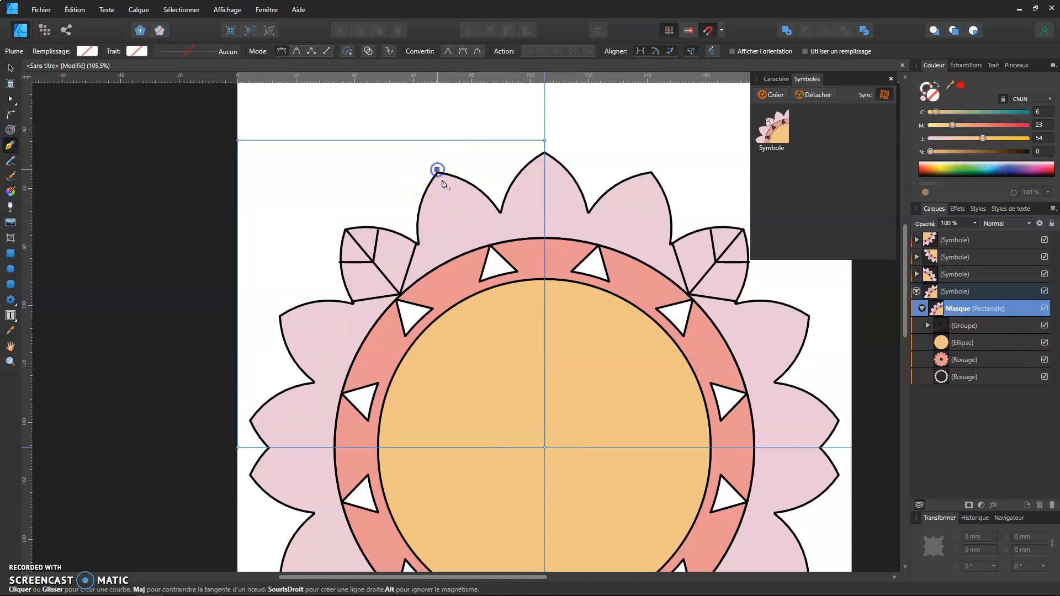
scroll(450, 197, "up", 3)
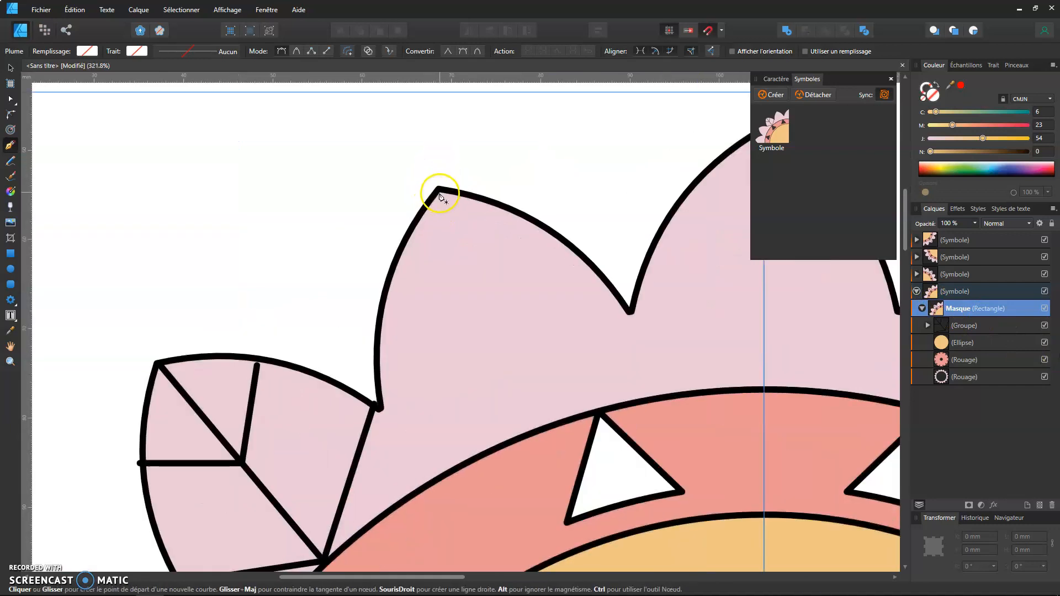
left_click(441, 191)
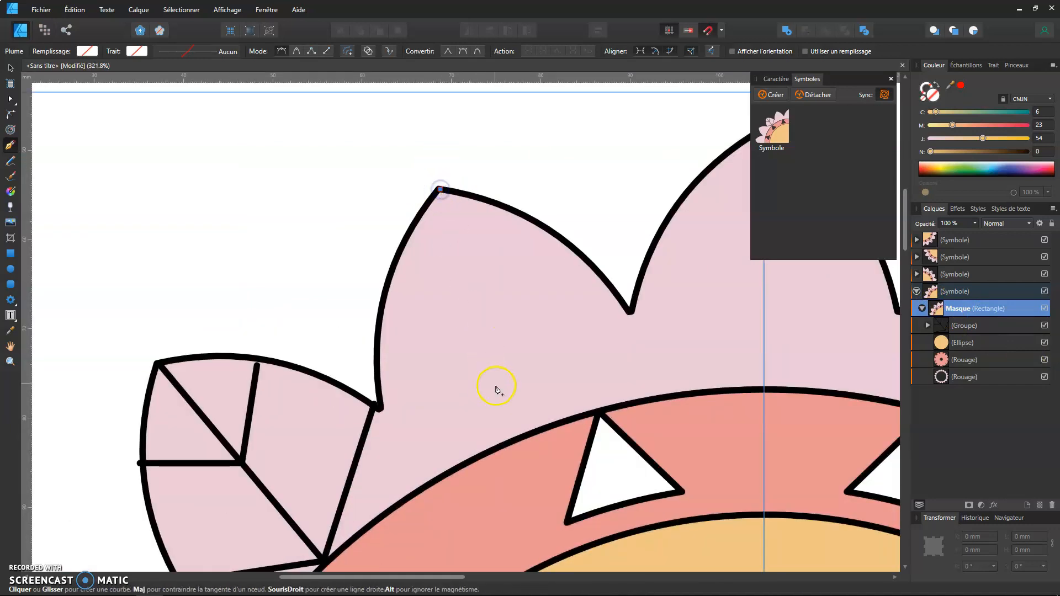
left_click(521, 437)
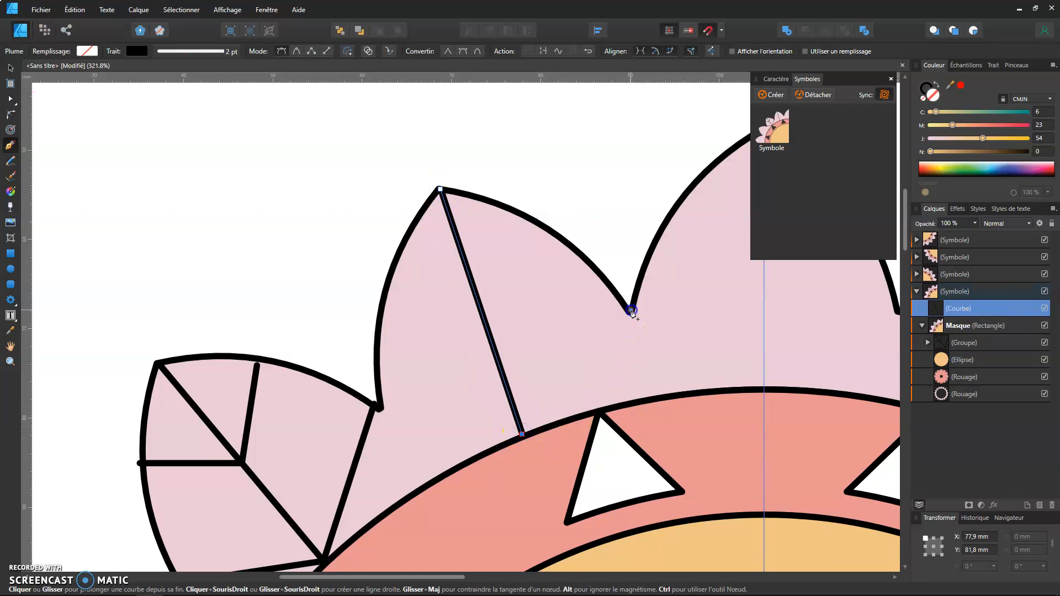
scroll(703, 367, "down", 5)
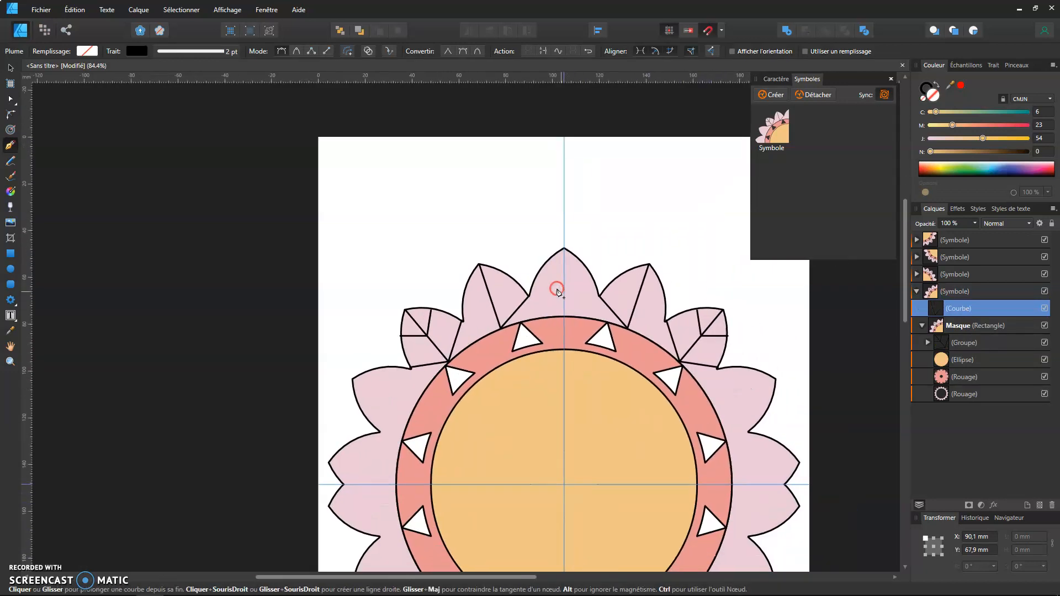
scroll(558, 292, "up", 3)
left_click(564, 318)
scroll(635, 310, "down", 3)
scroll(607, 248, "down", 3)
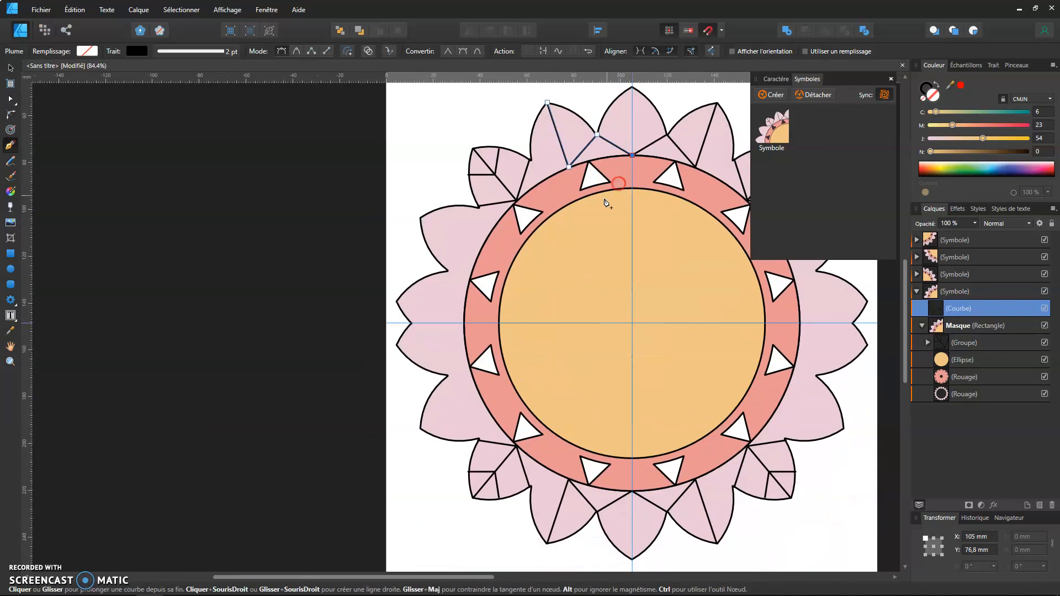
scroll(568, 163, "up", 3)
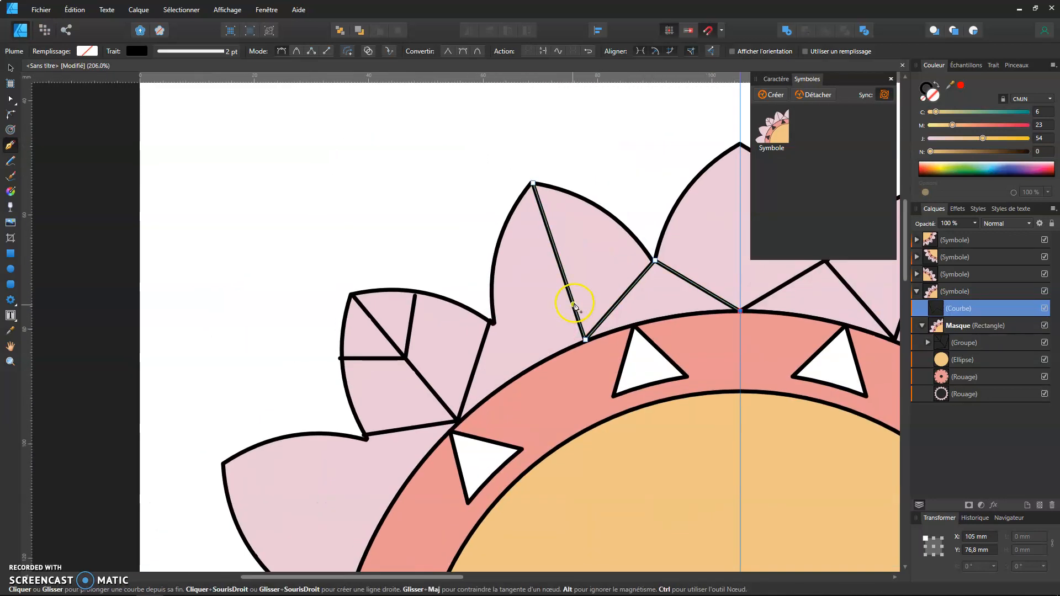
scroll(574, 307, "down", 2)
left_click(577, 335)
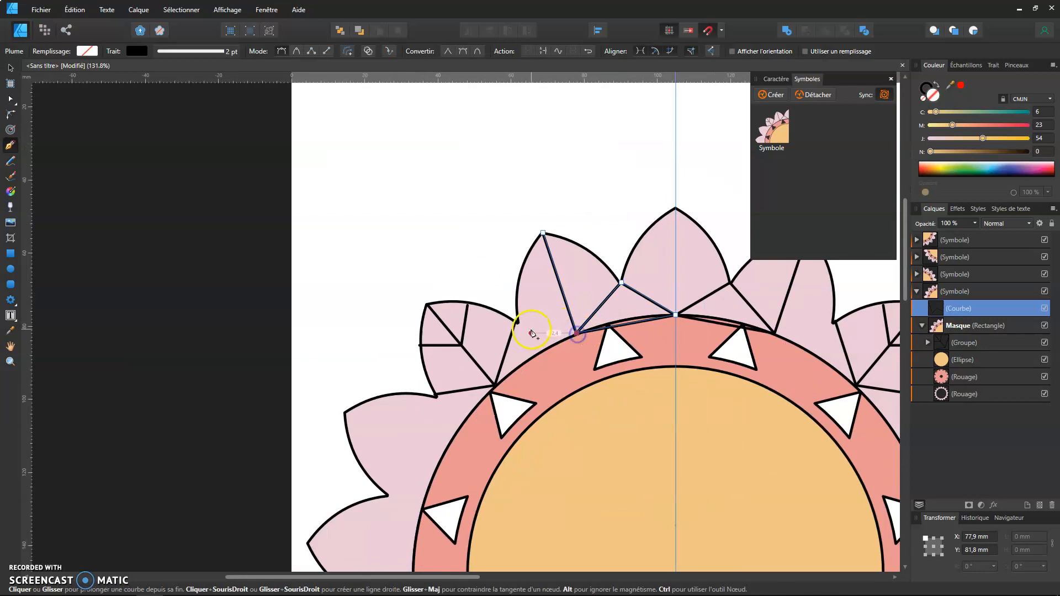
key("ctrl+z")
End the current path and draw a straight line from the petal's left notch to the base of its vein on the ring
key("Escape")
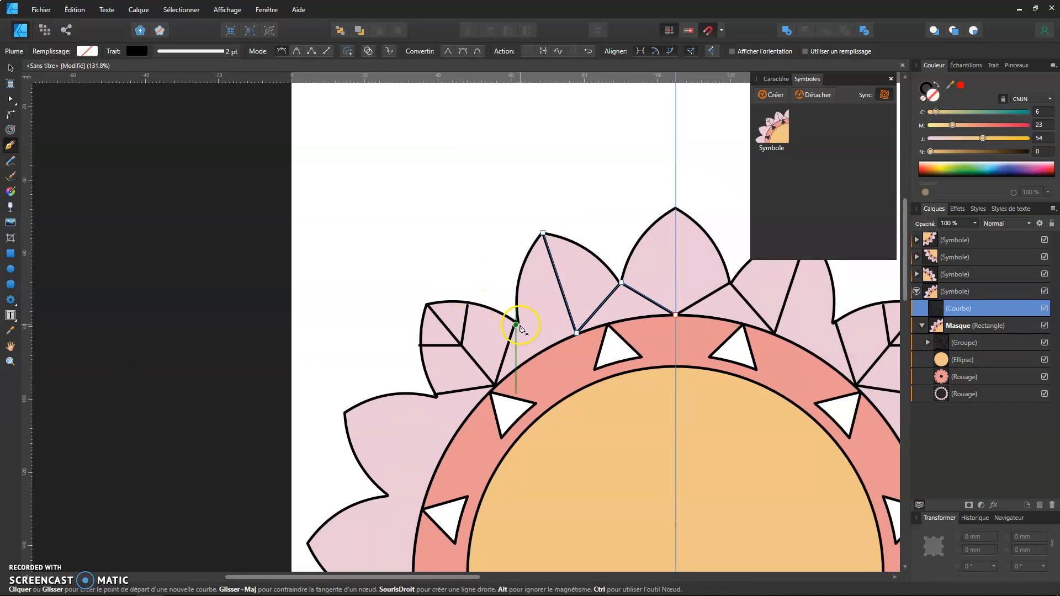
scroll(521, 330, "up", 4)
left_click(517, 323)
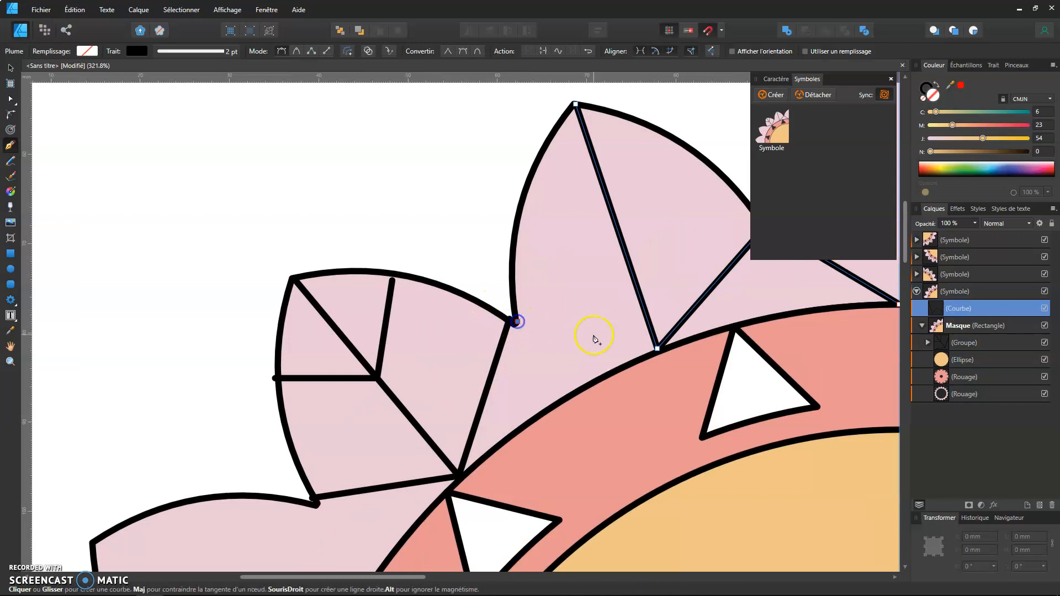
left_click(657, 349)
scroll(654, 347, "down", 3)
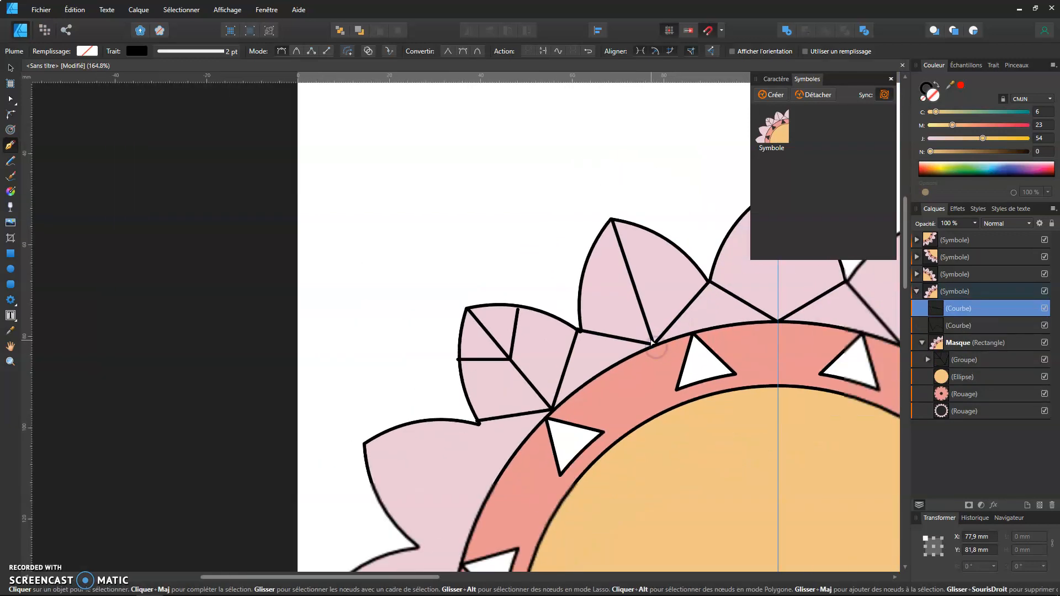
scroll(620, 326, "down", 4)
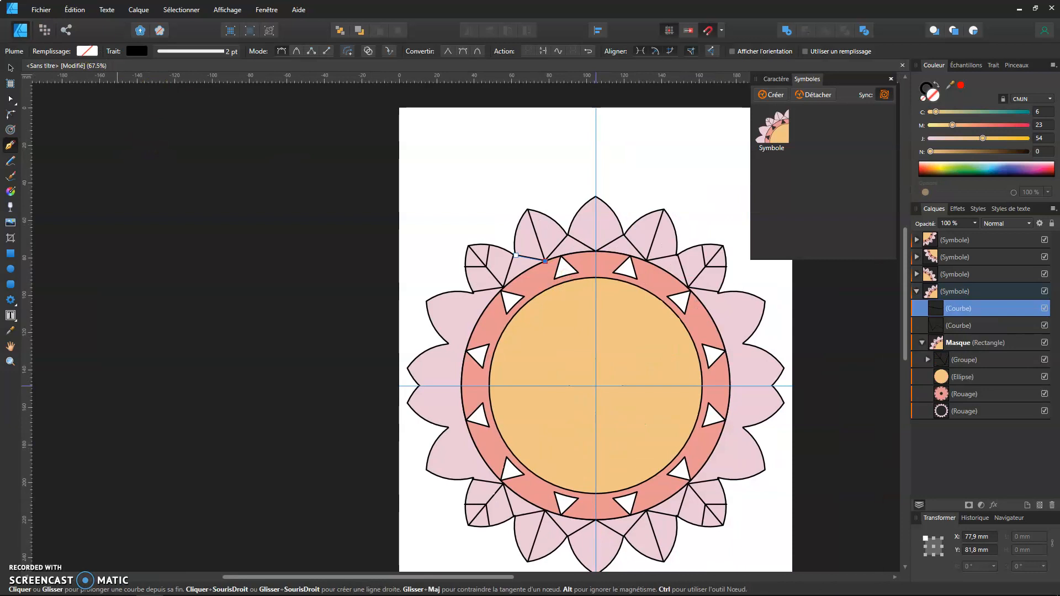
Open the ornament collection file 1075.eps as a second document
left_click(41, 9)
left_click(48, 62)
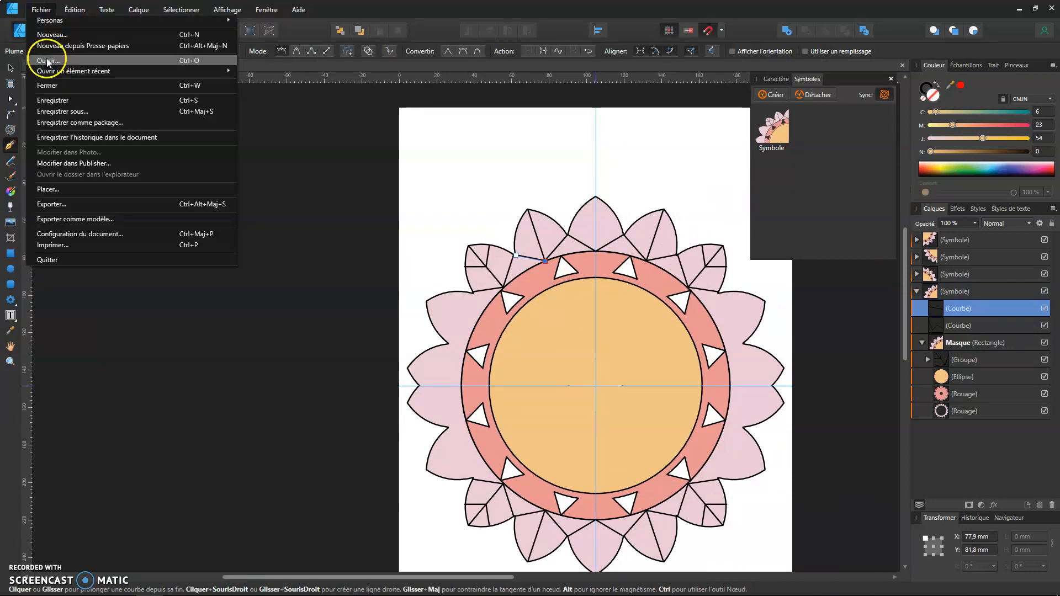
left_click(99, 103)
double_click(85, 102)
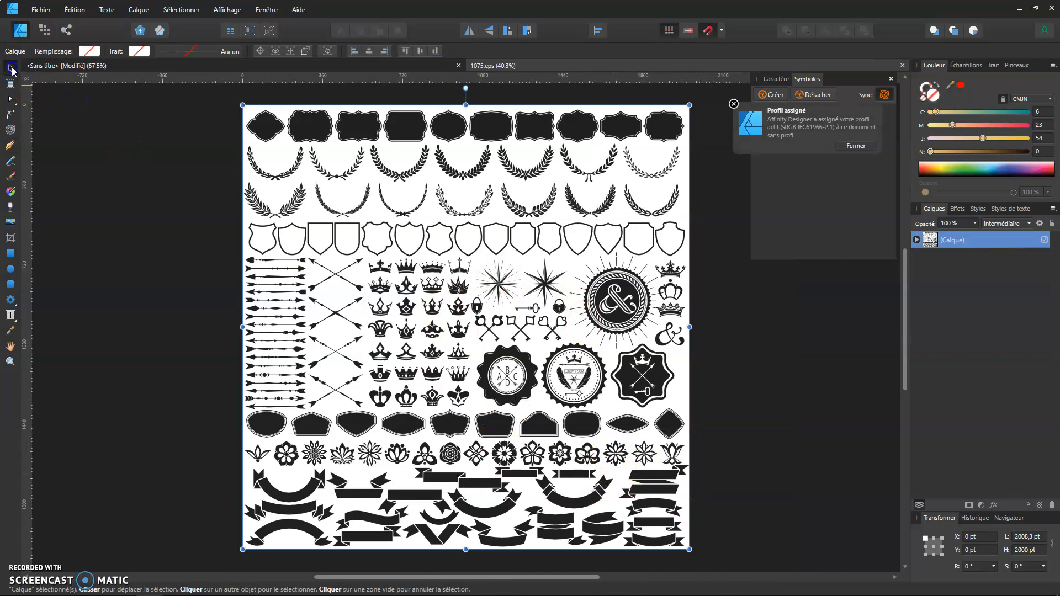
Select the outlined eight-petal flower just left of the lotus at the end of the flower row and copy it
scroll(599, 473, "up", 4)
left_click_drag(743, 449, 438, 320)
scroll(438, 320, "up", 3)
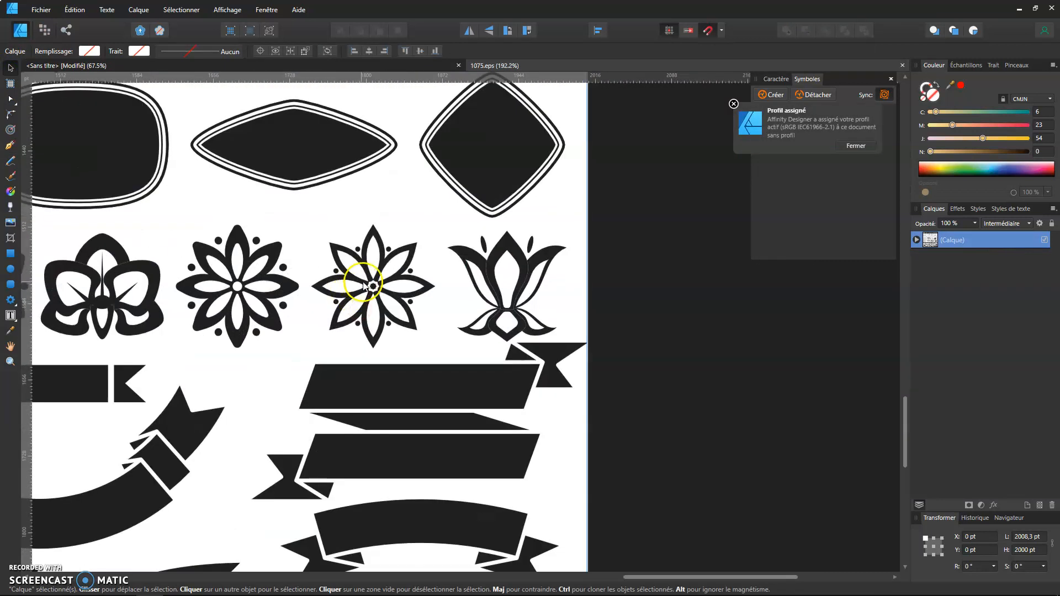
left_click(363, 286)
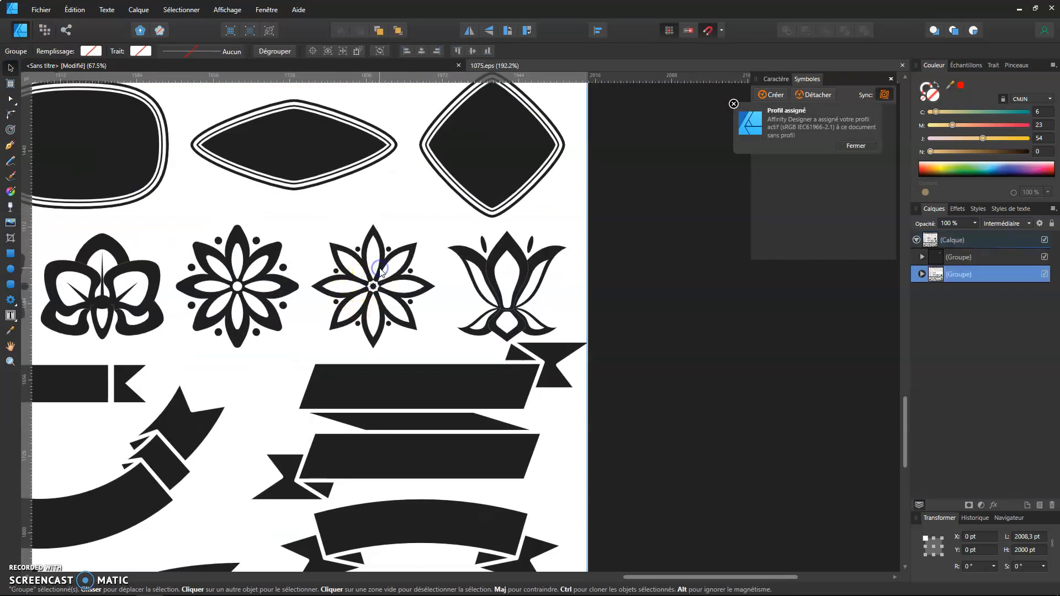
double_click(380, 271)
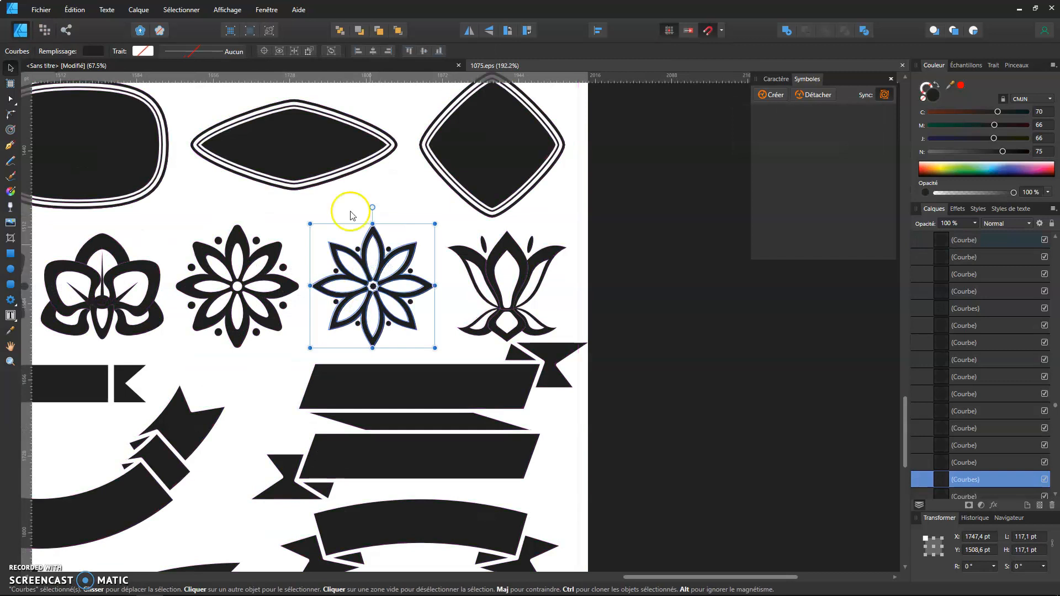
Paste the flower into the mandala document's expanded symbol and nest it inside the Masque rectangle above the group
left_click(112, 67)
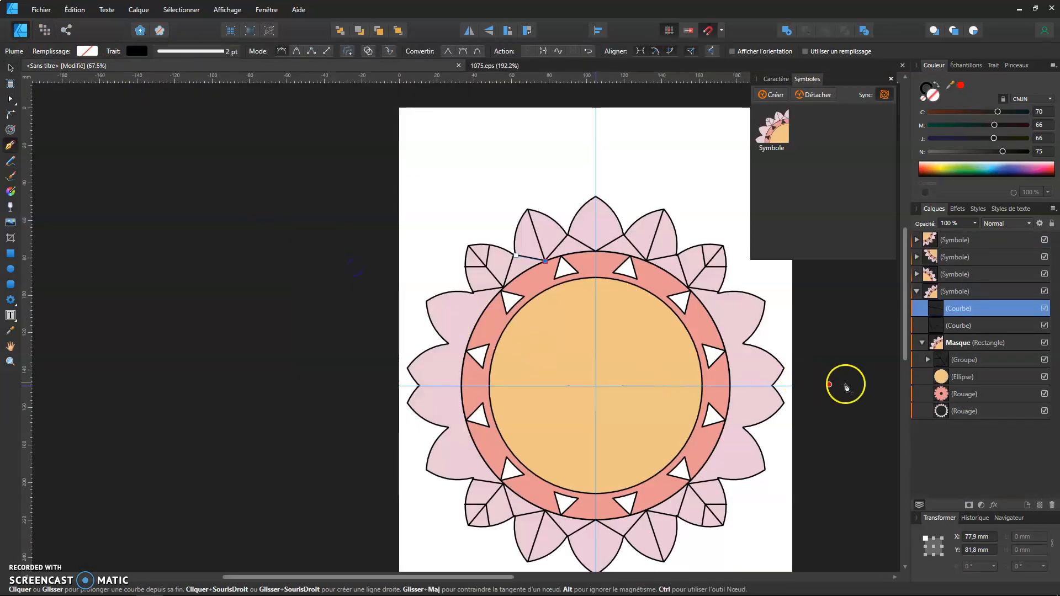
left_click(947, 345)
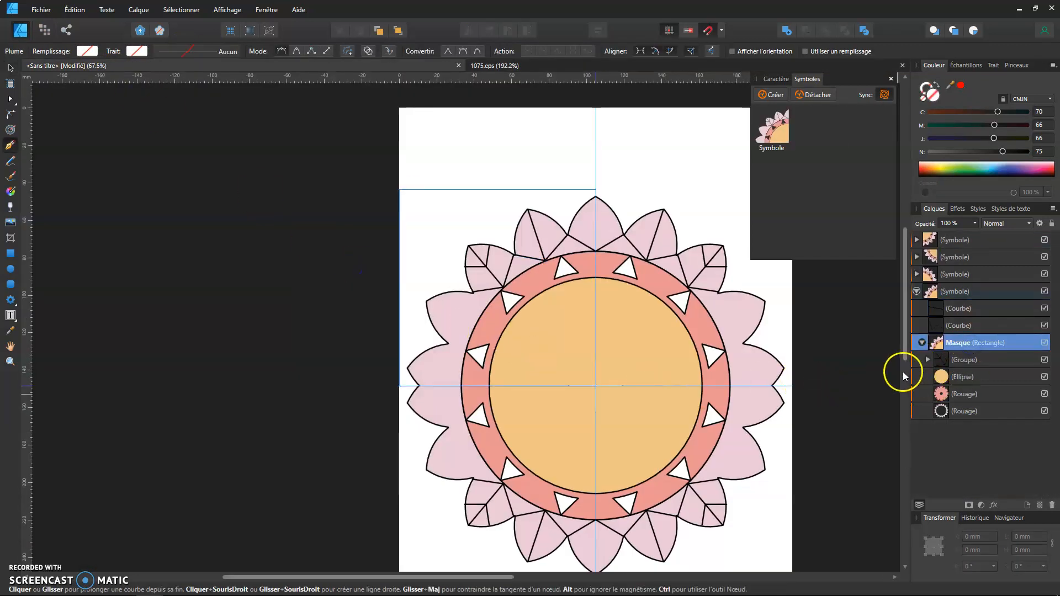
key("ctrl+v")
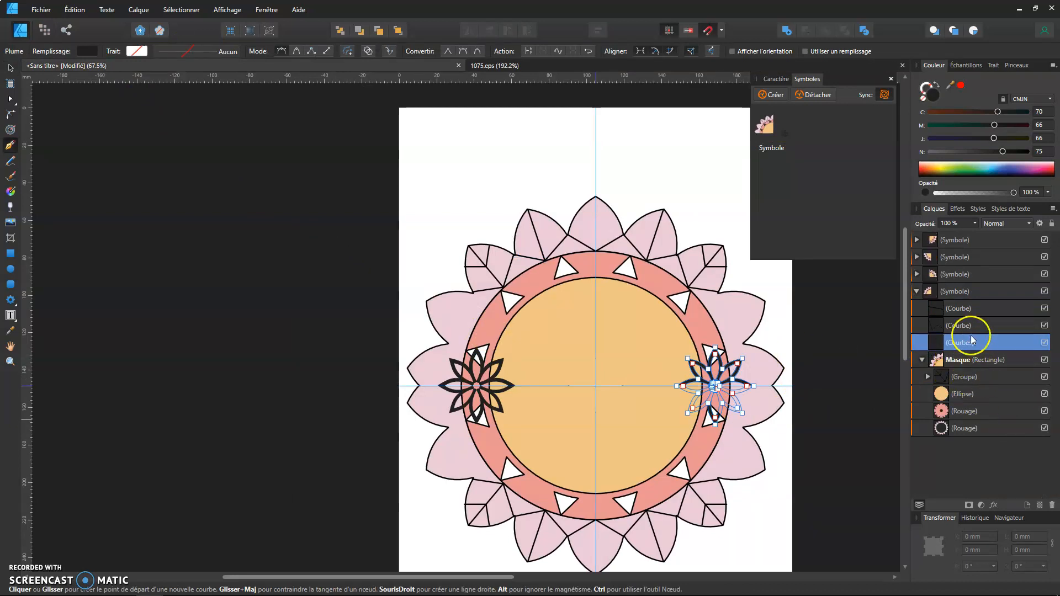
left_click_drag(966, 341, 970, 371)
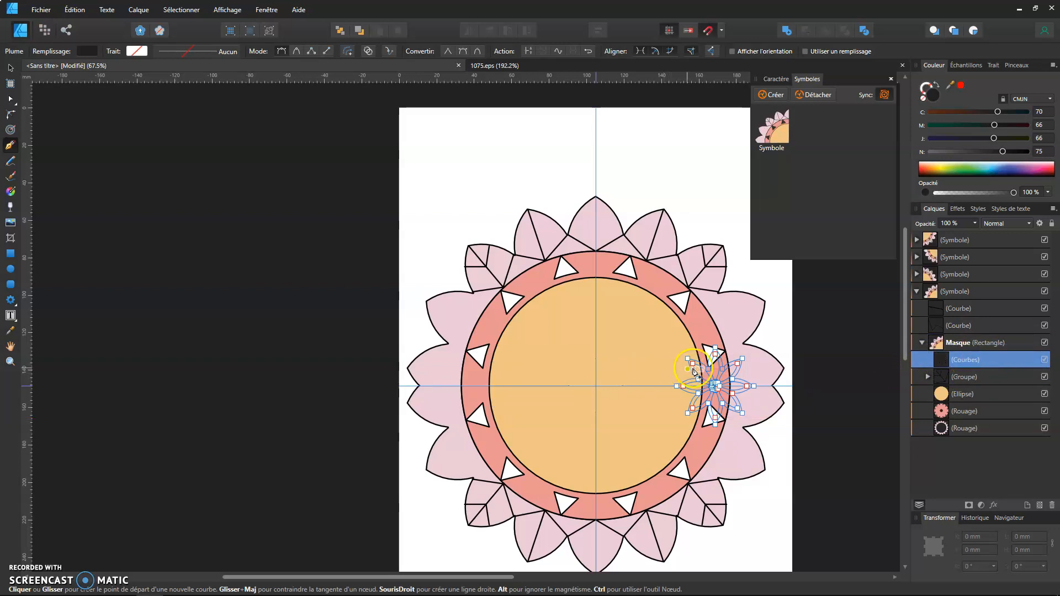
Centre the flower on the guide intersection and enlarge it proportionally from its centre to about 66.6 mm
left_click(10, 67)
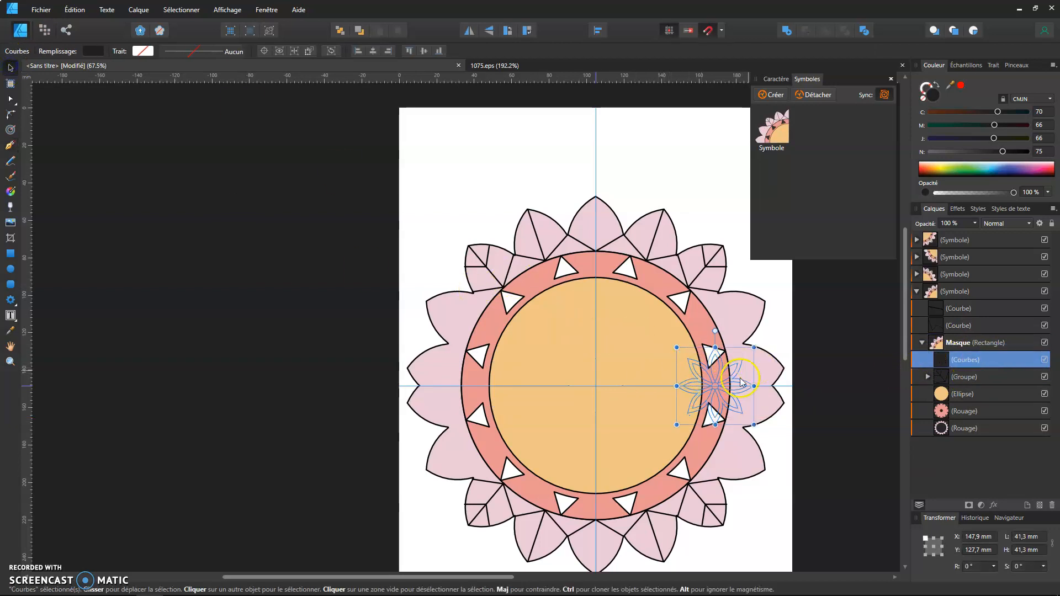
left_click_drag(715, 382, 602, 386)
scroll(598, 376, "up", 3)
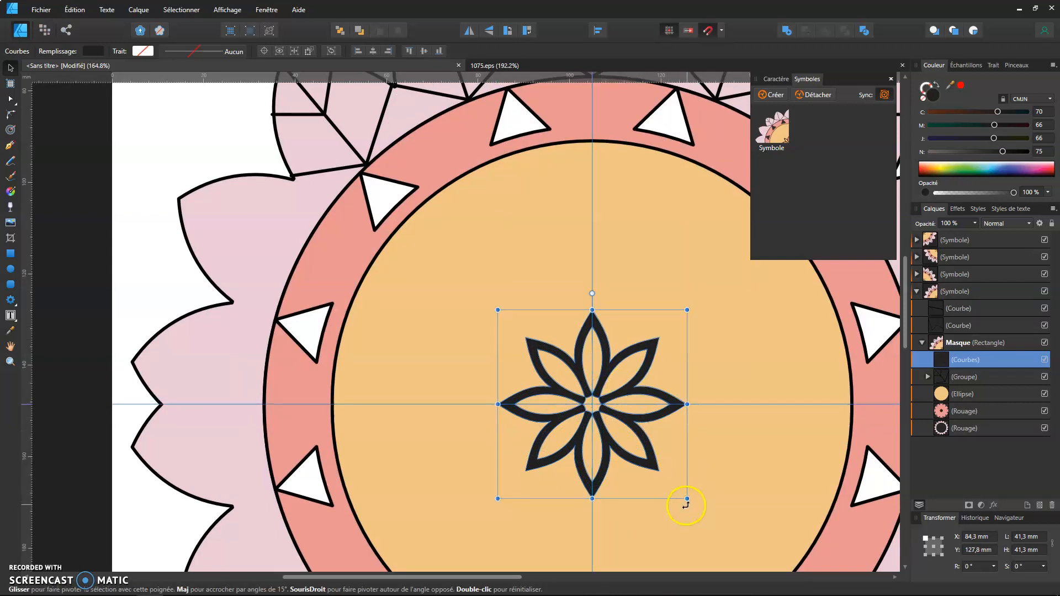
left_click_drag(687, 500, 745, 556)
Swap the flower's fill and stroke colours so only its outline is drawn, and set the stroke width to 2 pt
left_click(938, 36)
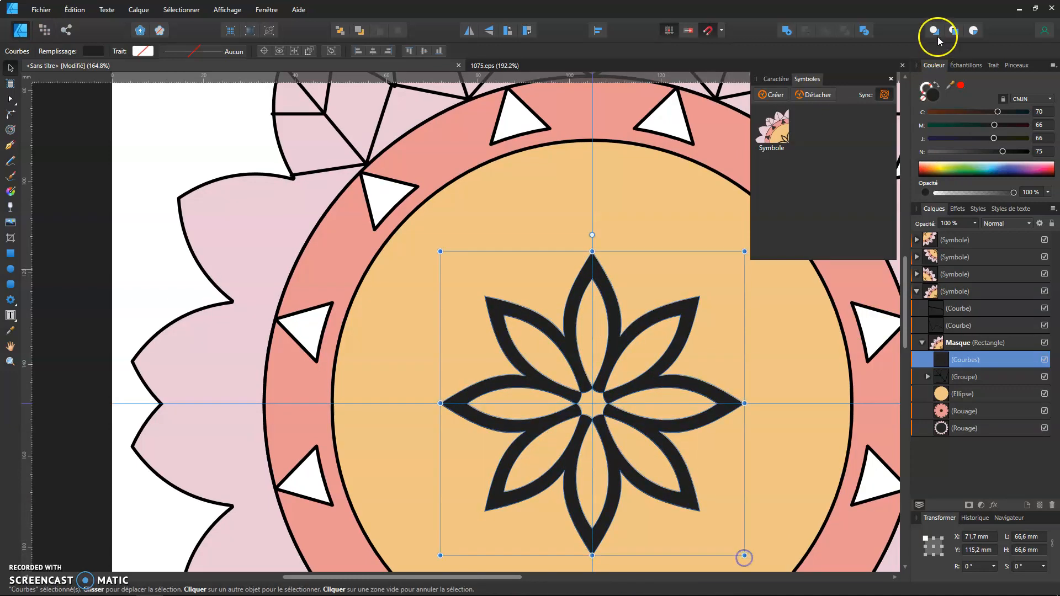
left_click(940, 86)
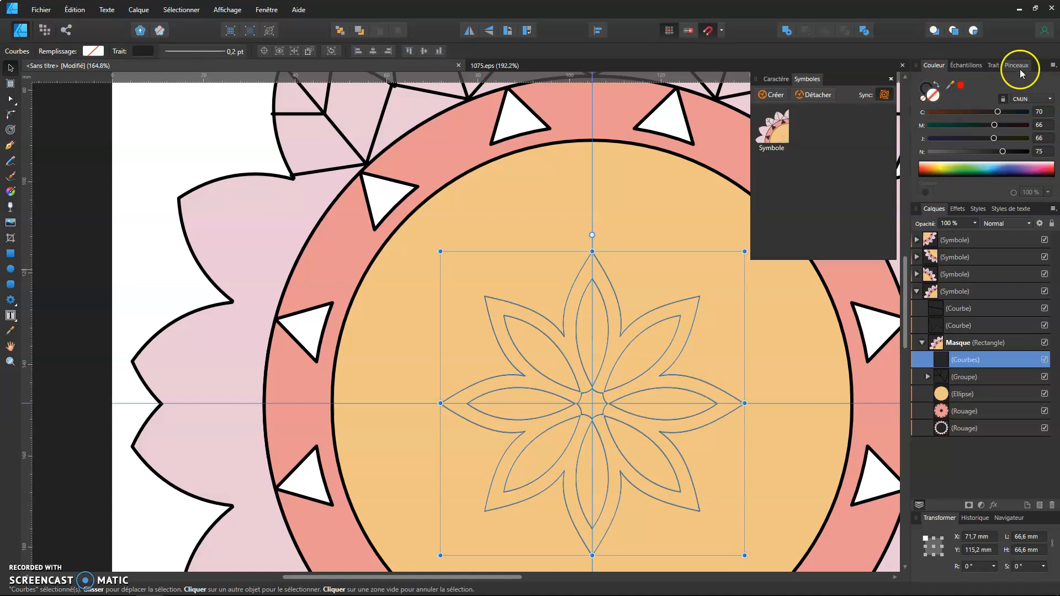
left_click(993, 65)
left_click(1023, 100)
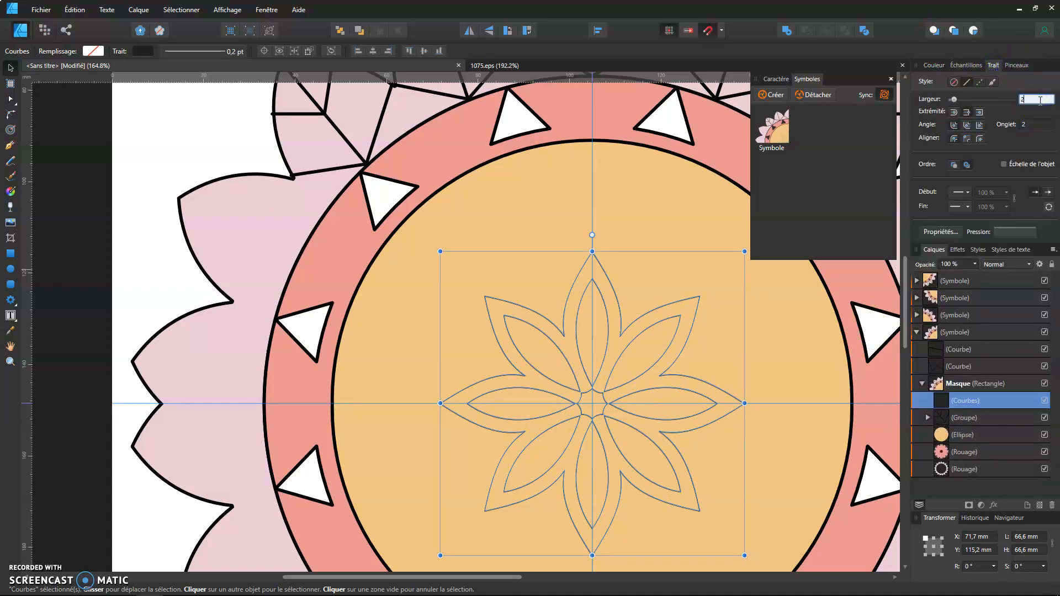
type("2")
key("Return")
Duplicate the flower, enlarge the copy to about 112.9 mm from the centre, rotate it to -15°, and stack it beneath the small flower
scroll(641, 224, "down", 3)
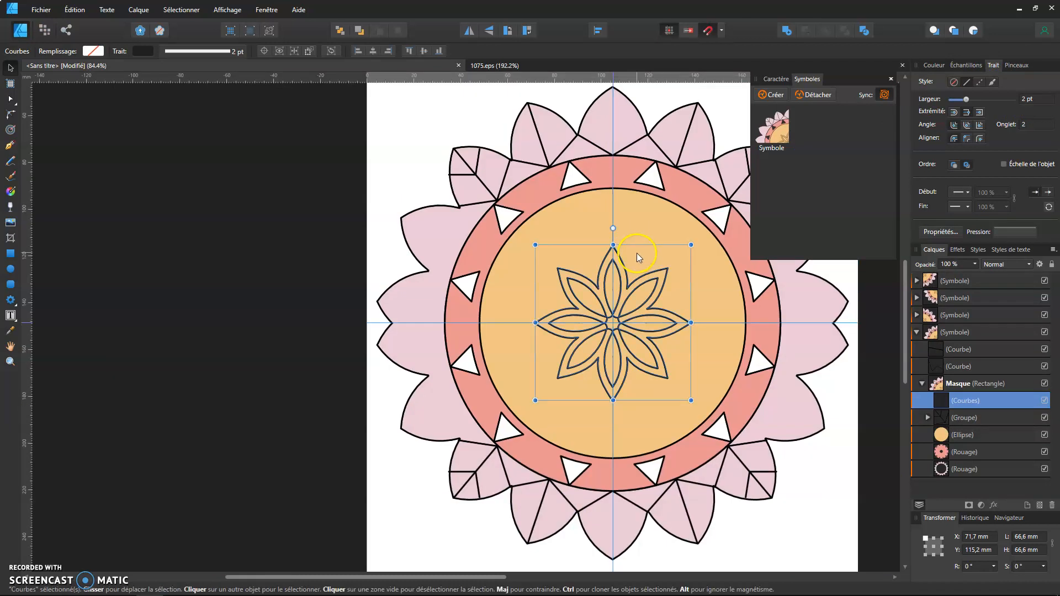
key("ctrl+j")
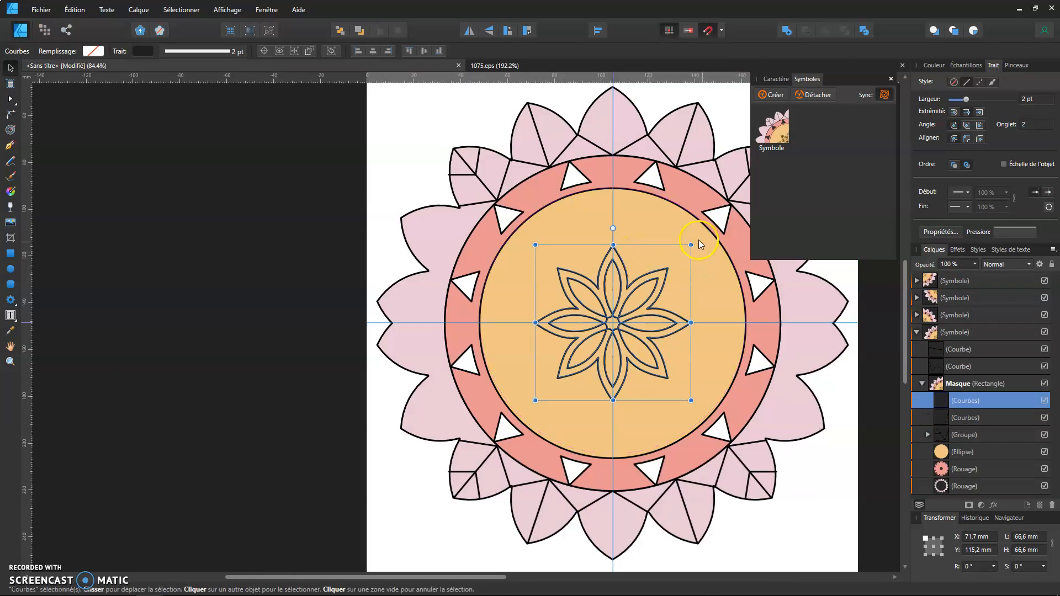
left_click_drag(698, 240, 796, 259)
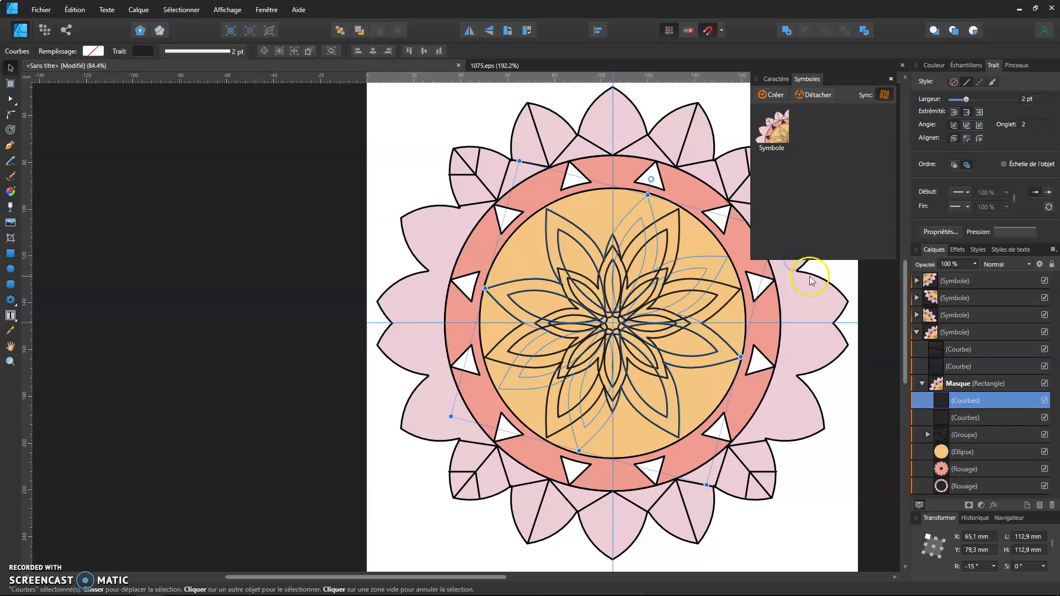
left_click_drag(974, 402, 979, 430)
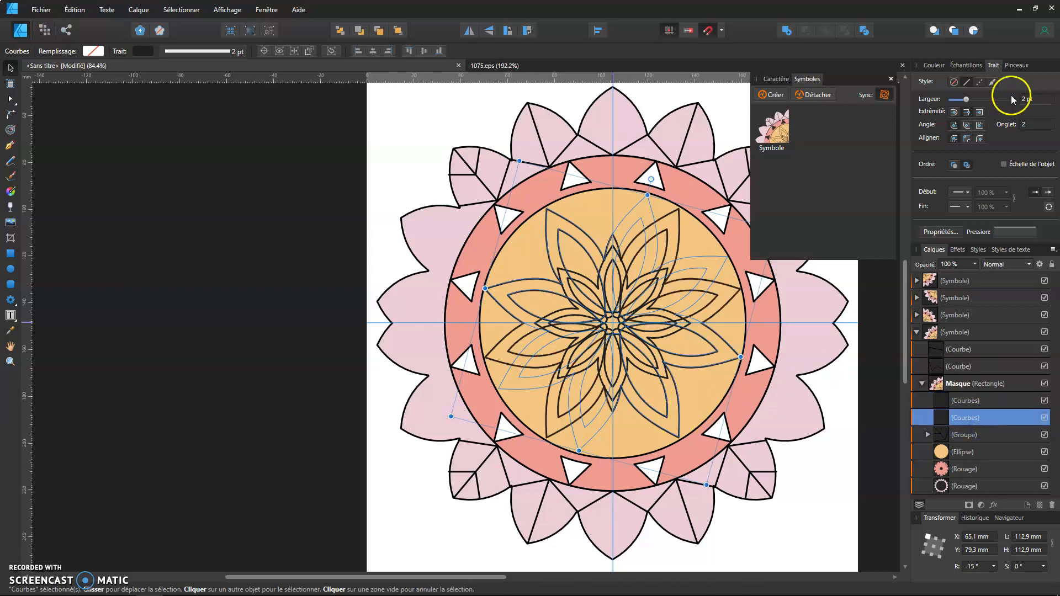
Fill the large rotated flower with a blue of C 42, M 0, J 10, N 35
left_click(934, 66)
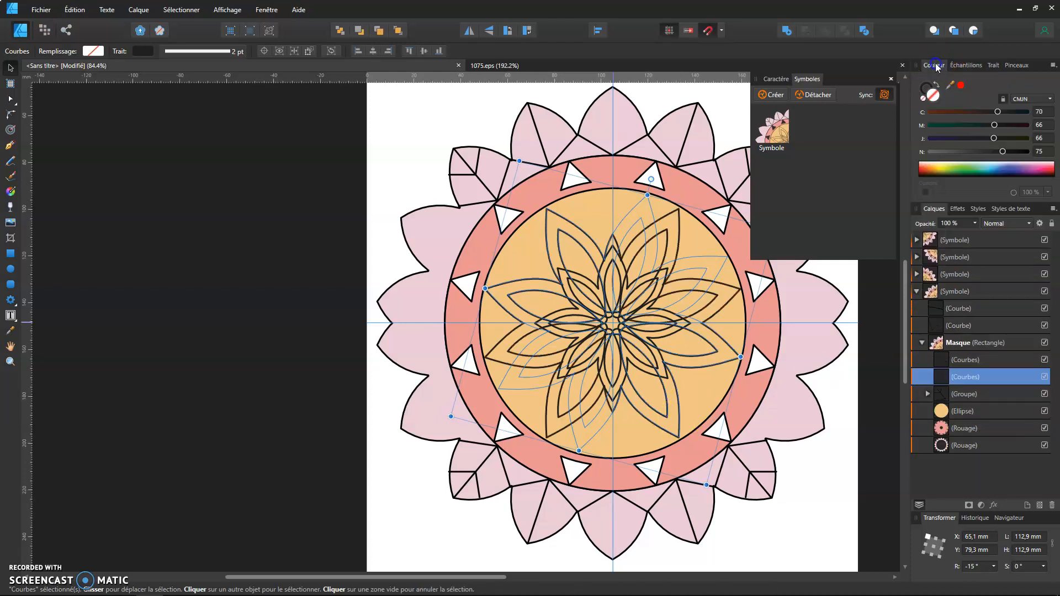
left_click(946, 112)
left_click_drag(994, 125, 921, 125)
left_click_drag(961, 154, 964, 147)
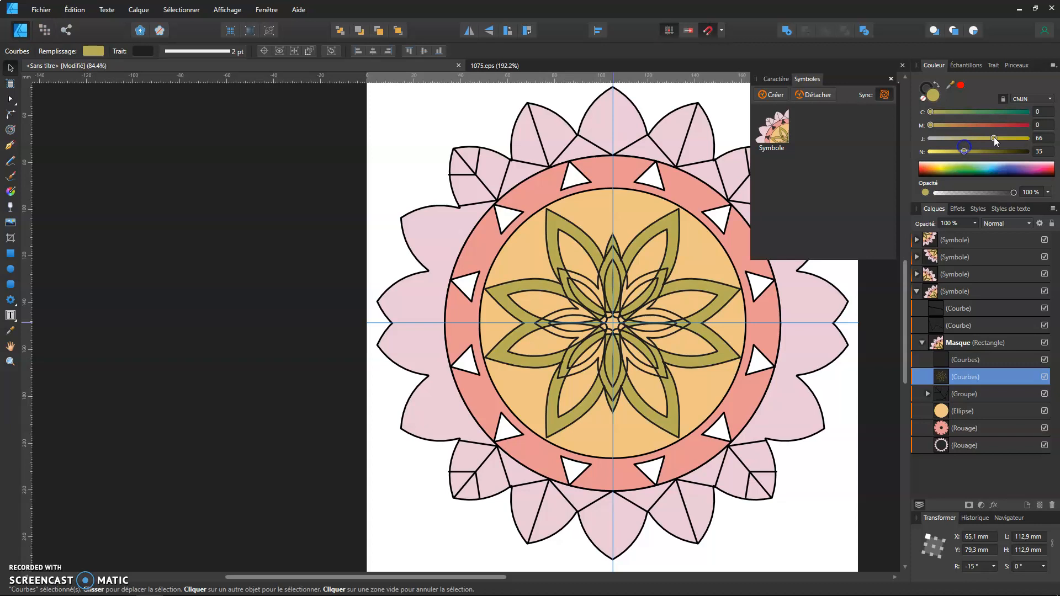
left_click_drag(947, 112, 972, 111)
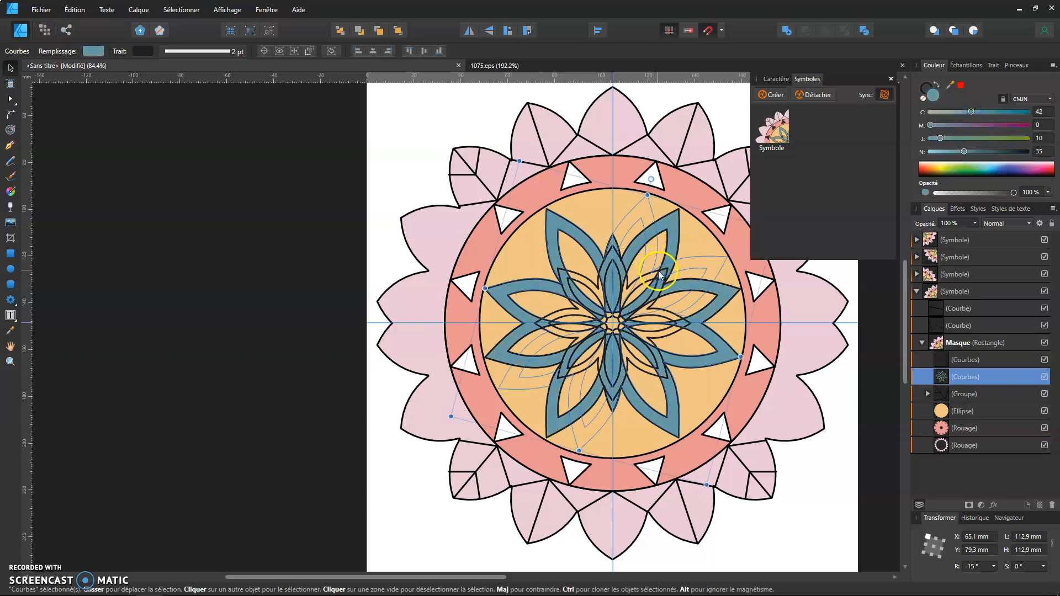
Fill the small central flower with an olive yellow of C 0, M 0, J 100, N 35, and deselect it
left_click(660, 265)
left_click(972, 360)
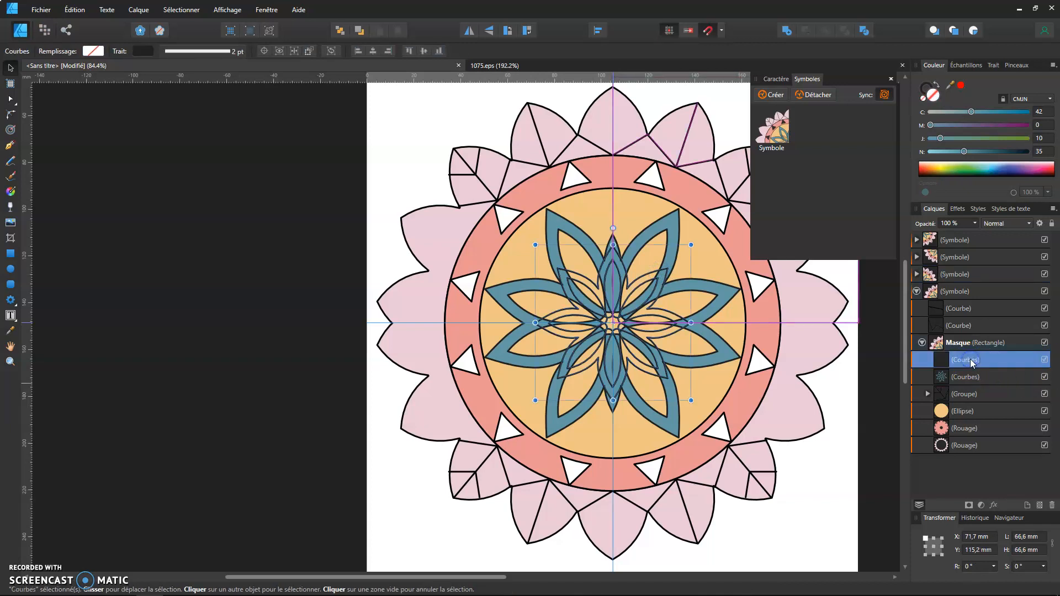
left_click_drag(971, 112, 1028, 138)
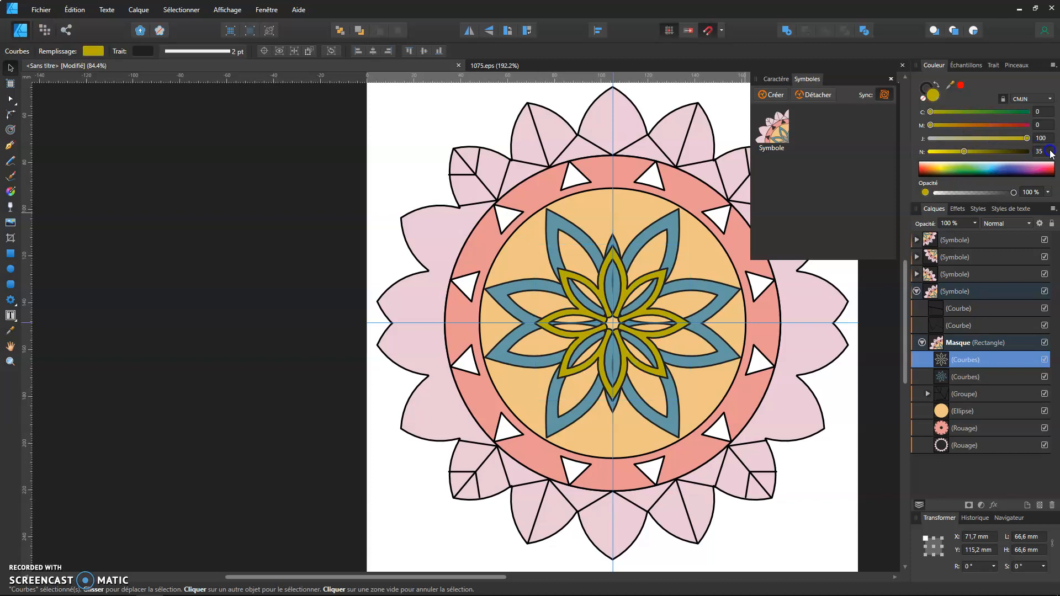
left_click(300, 298)
scroll(542, 332, "down", 2)
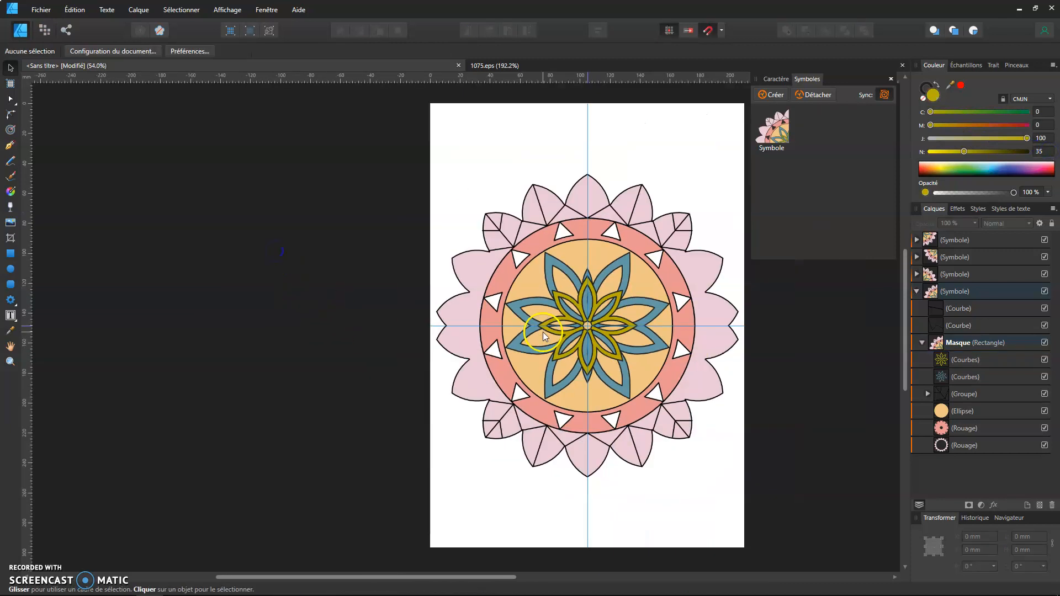
scroll(583, 273, "up", 2)
scroll(617, 351, "down", 2)
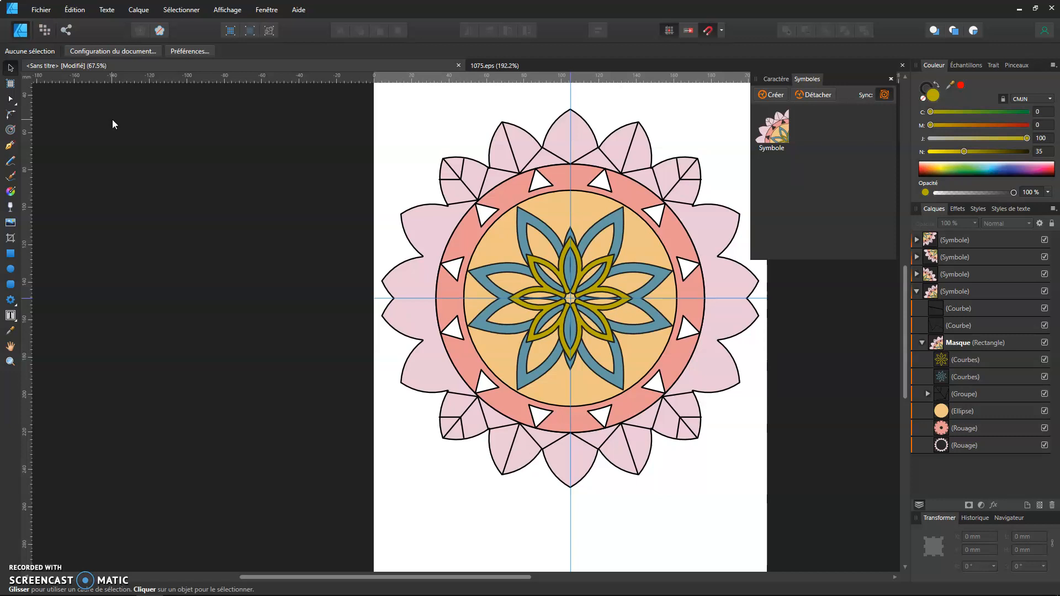
left_click(107, 138)
mouse_move(15, 588)
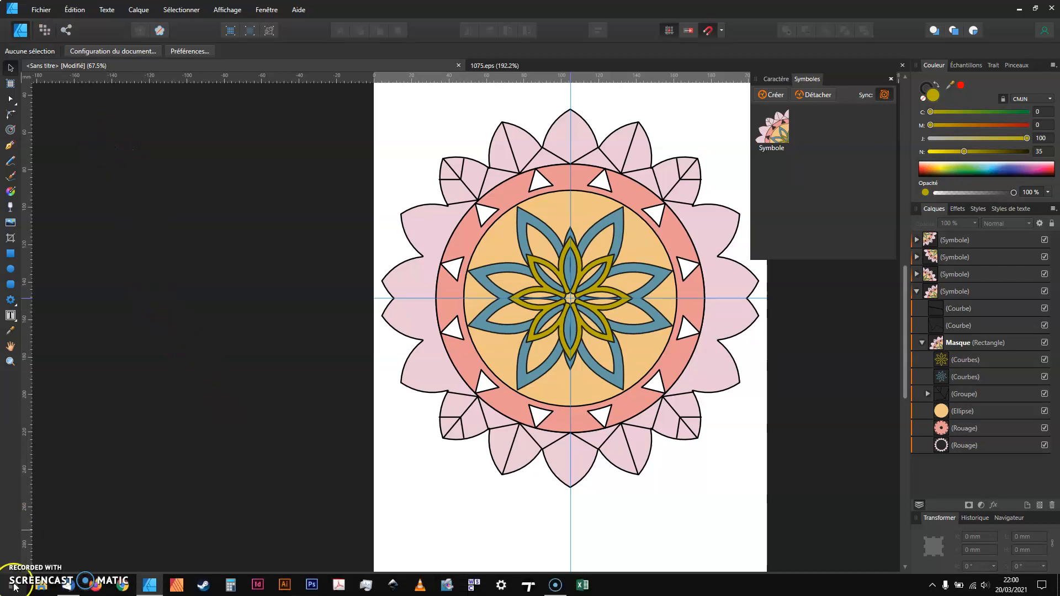